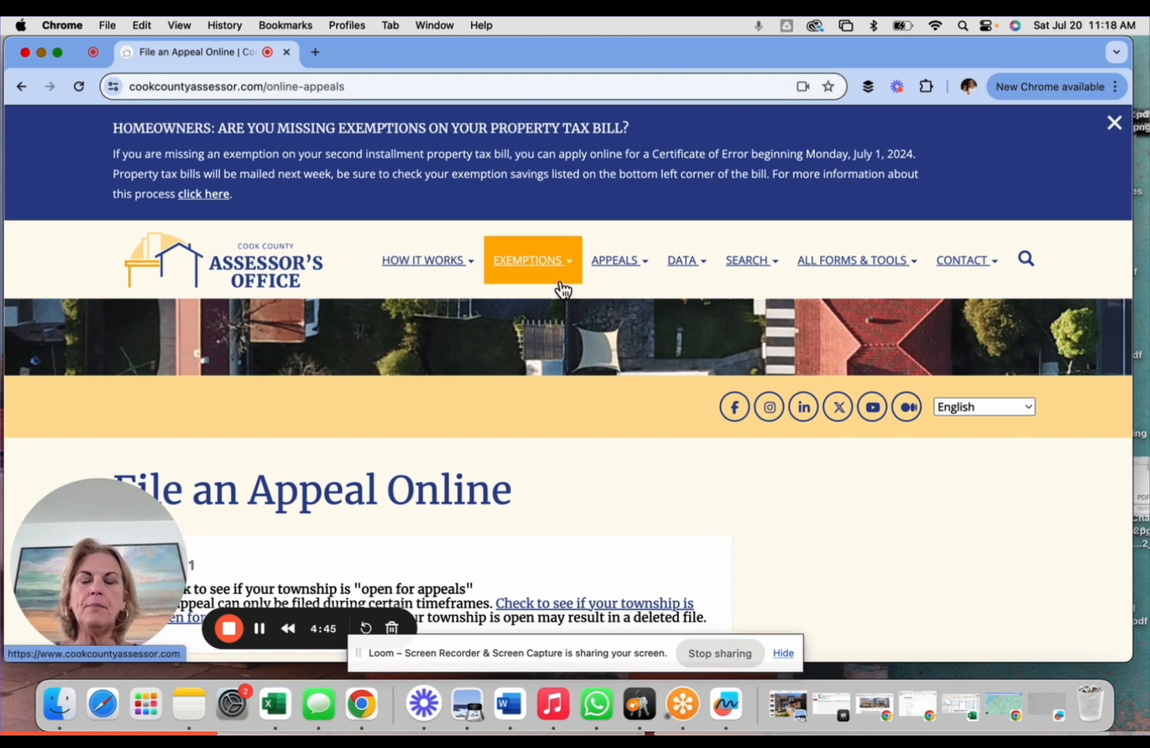
- Go from the appeals pages and the assessment calendar to the file-an-appeal-online page
{"action": "left_click", "coordinate": [611, 267]}
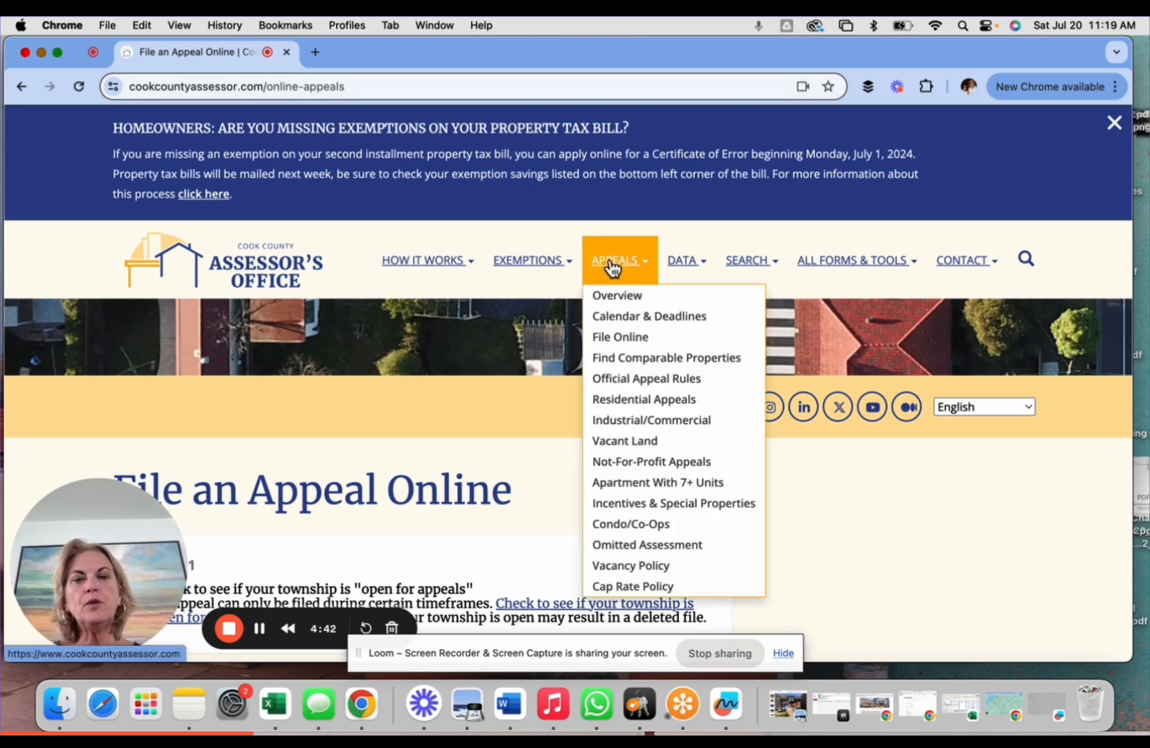
{"action": "left_click", "coordinate": [643, 318]}
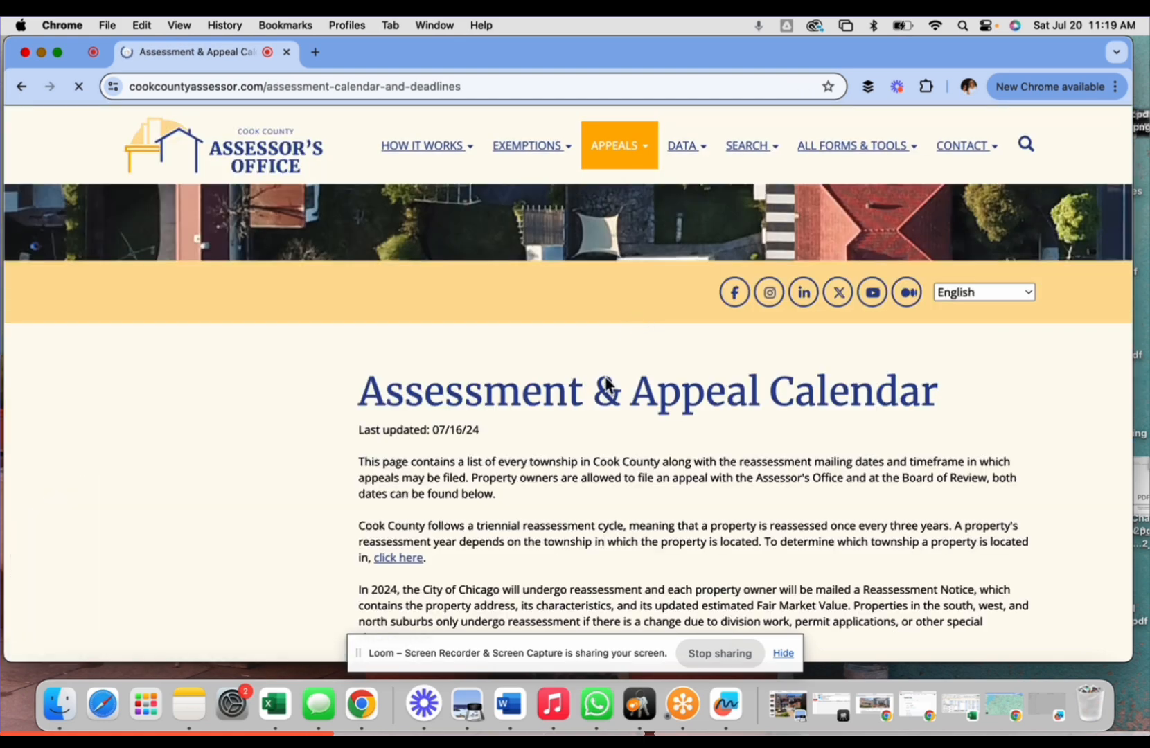
{"action": "scroll", "coordinate": [572, 499], "scroll_direction": "down", "scroll_amount": 10}
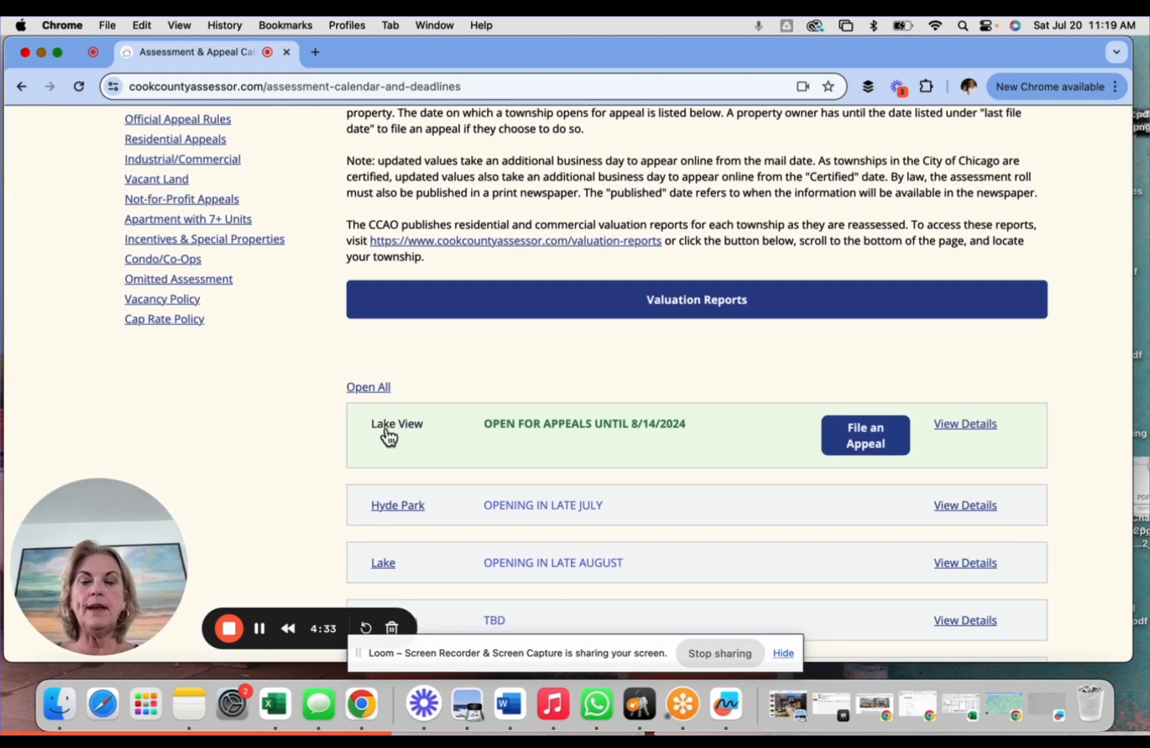
{"action": "scroll", "coordinate": [614, 447], "scroll_direction": "down", "scroll_amount": 3}
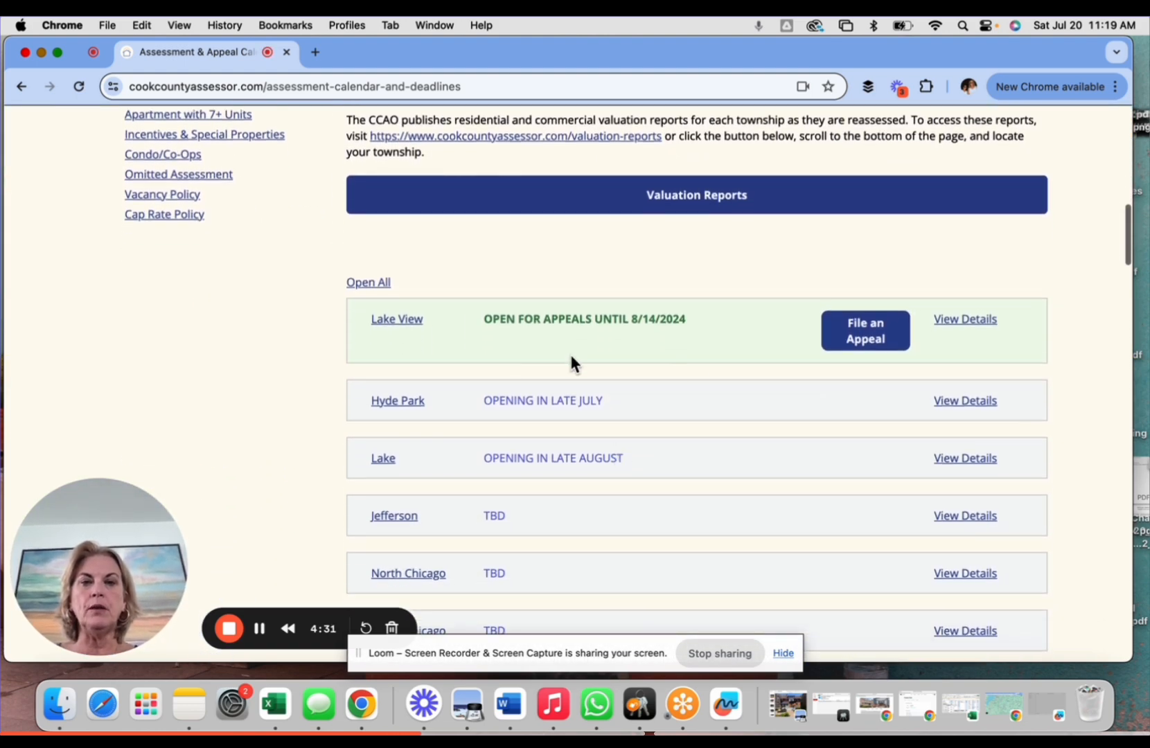
{"action": "scroll", "coordinate": [872, 335], "scroll_direction": "up", "scroll_amount": 12}
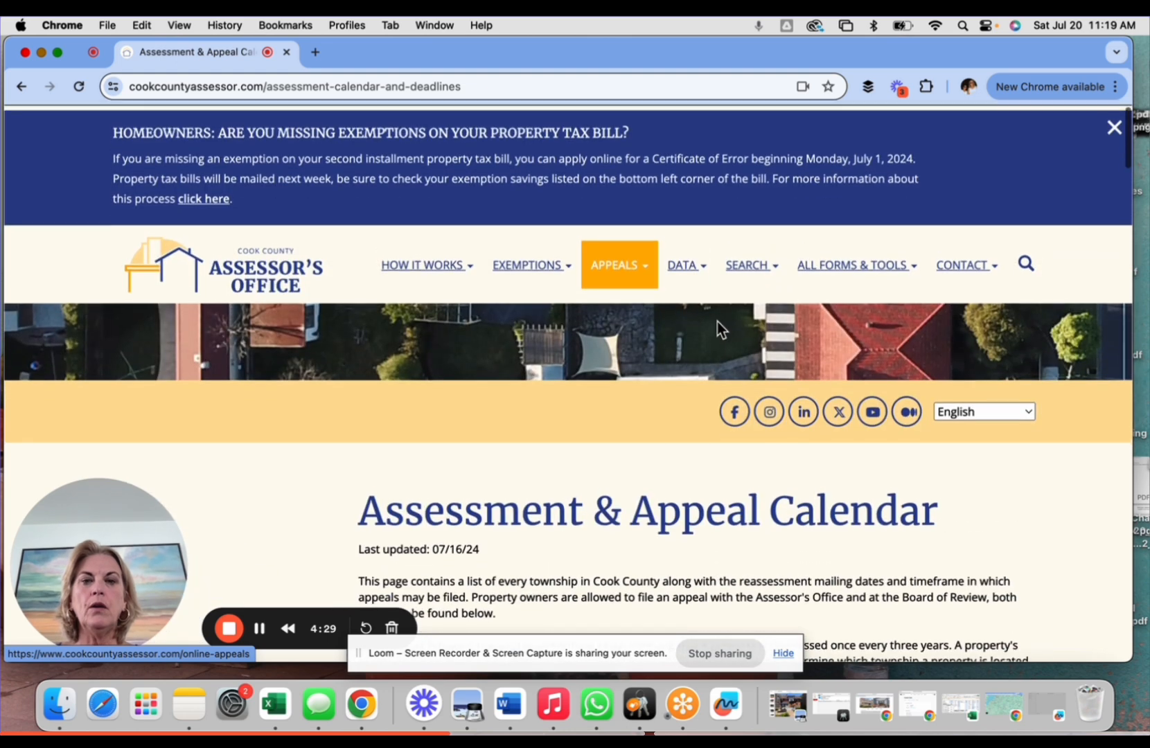
{"action": "mouse_move", "coordinate": [617, 267]}
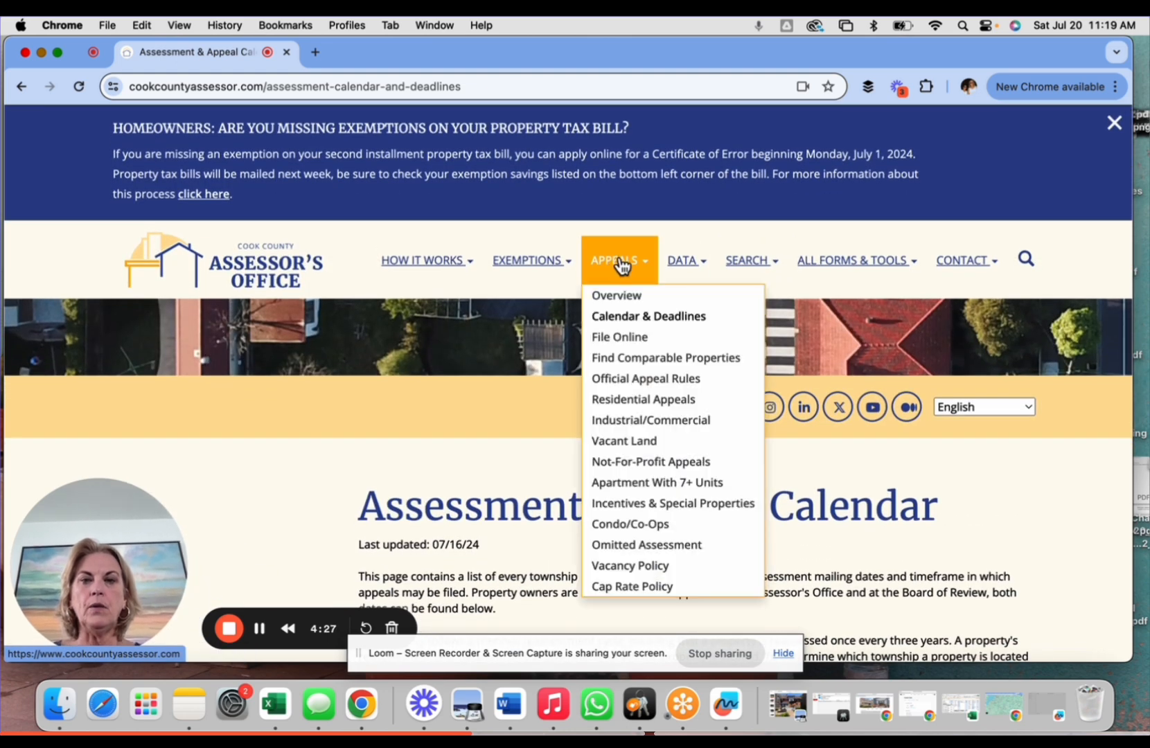
{"action": "left_click", "coordinate": [618, 338]}
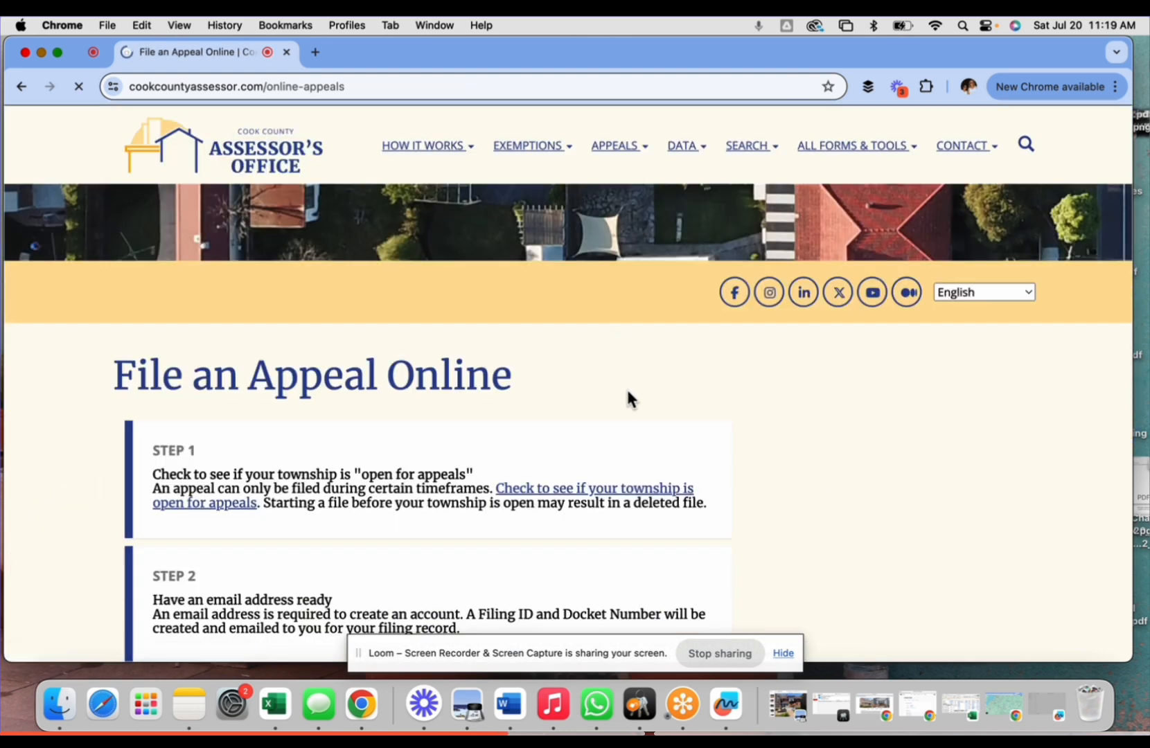
{"action": "scroll", "coordinate": [591, 445], "scroll_direction": "down", "scroll_amount": 10}
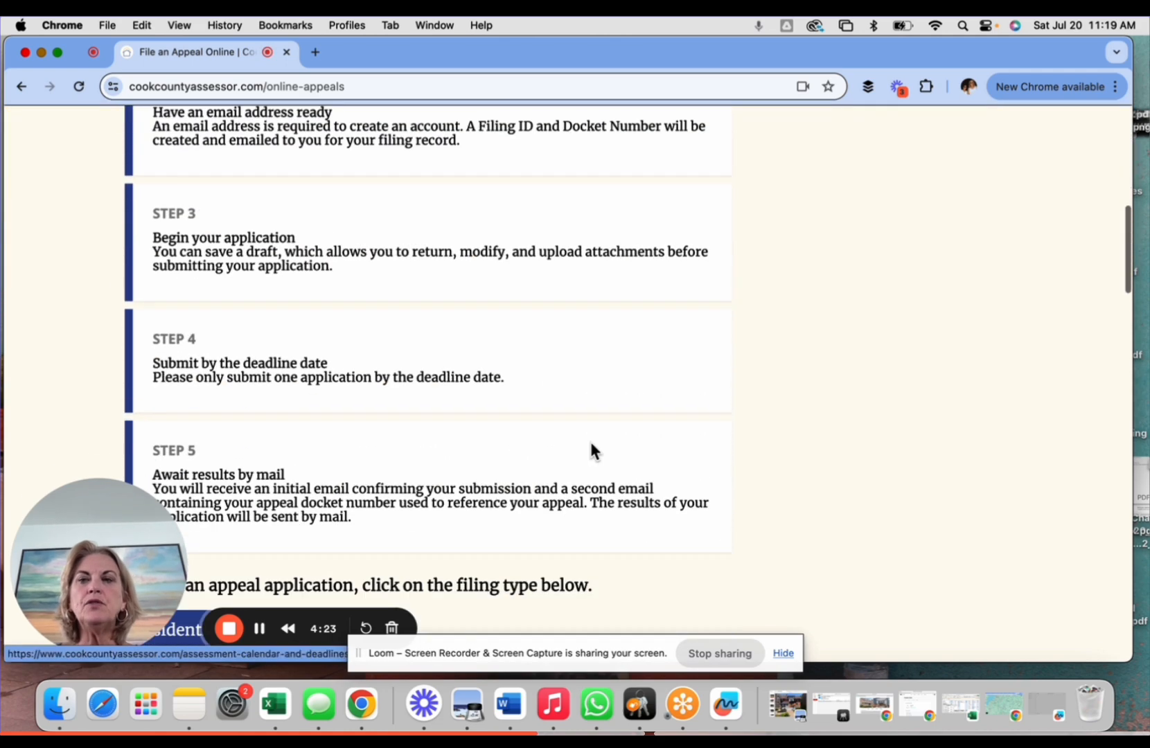
{"action": "scroll", "coordinate": [591, 446], "scroll_direction": "up", "scroll_amount": 3}
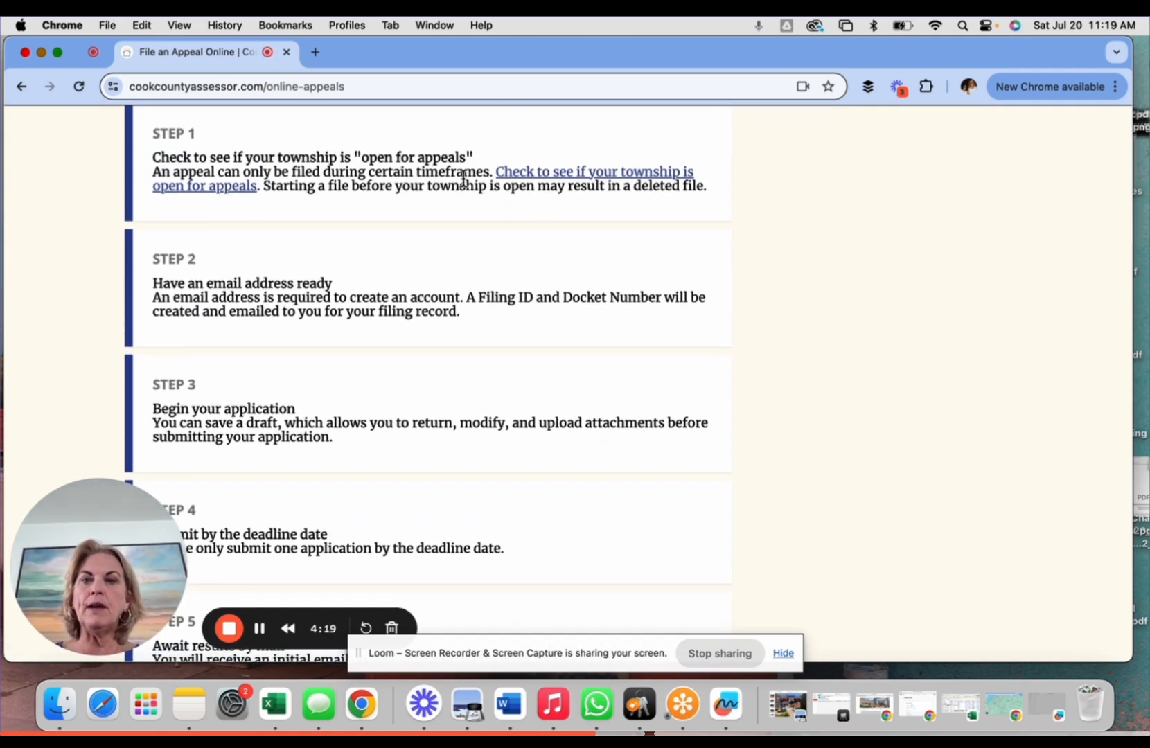
{"action": "scroll", "coordinate": [367, 287], "scroll_direction": "down", "scroll_amount": 3}
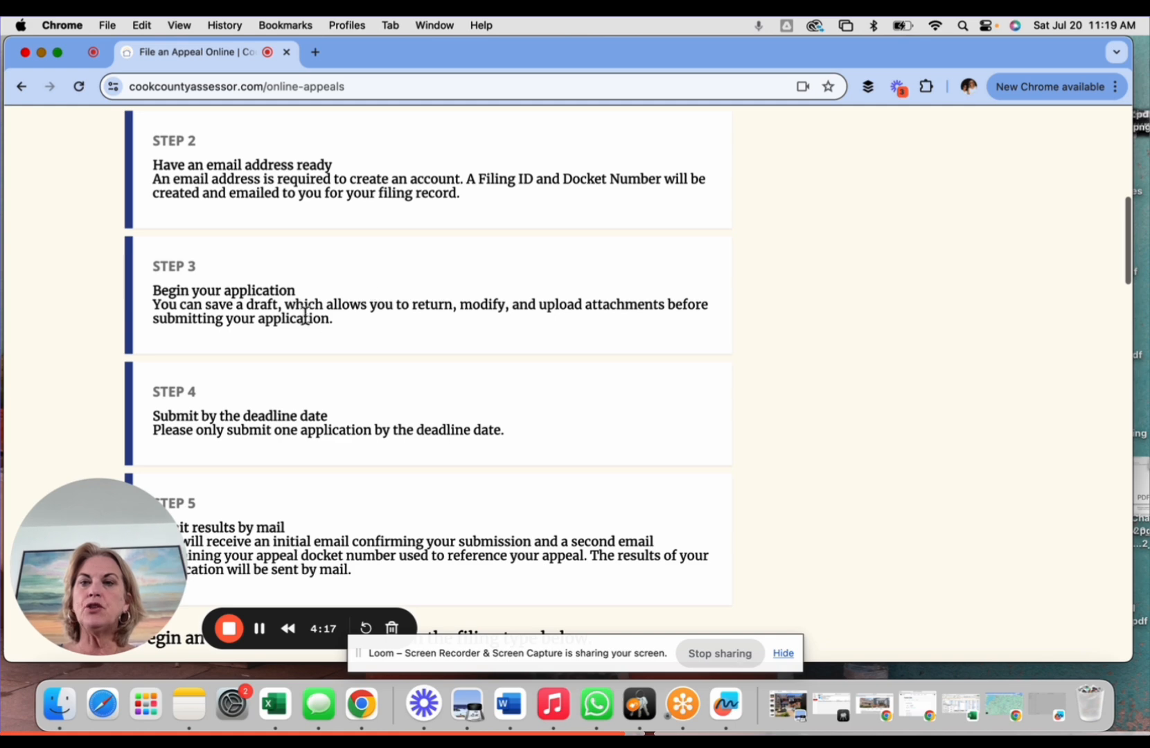
{"action": "scroll", "coordinate": [338, 327], "scroll_direction": "down", "scroll_amount": 2}
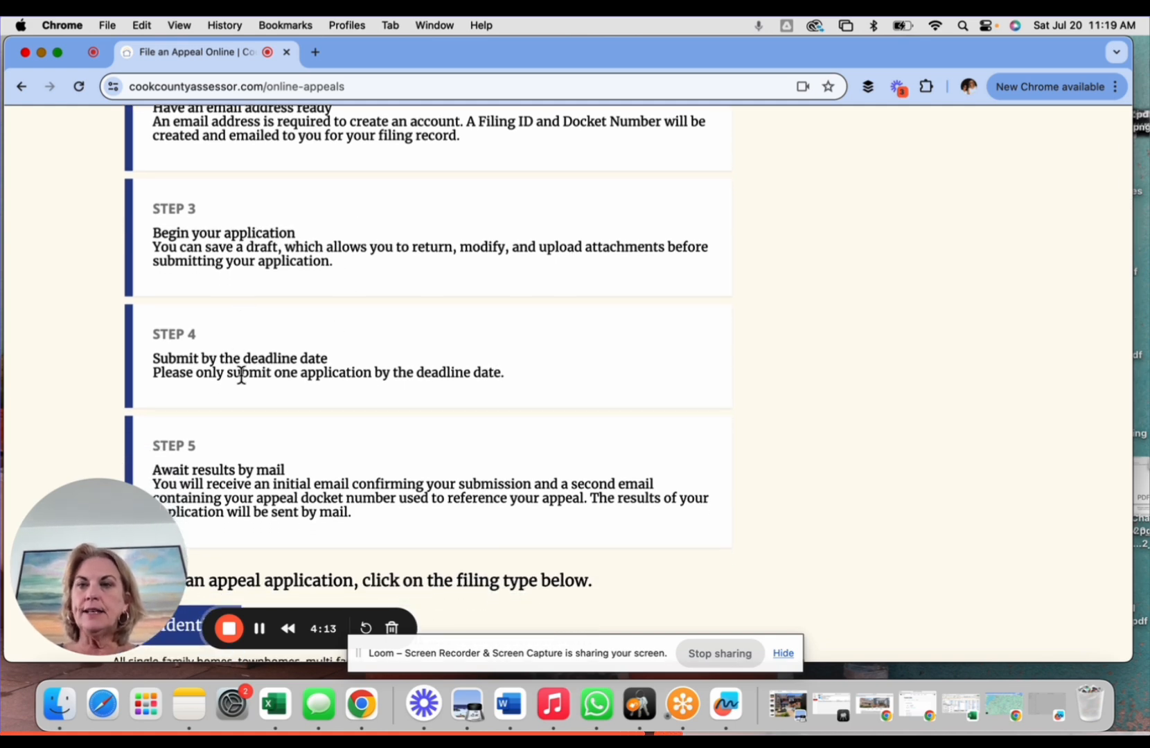
{"action": "scroll", "coordinate": [341, 262], "scroll_direction": "down", "scroll_amount": 2}
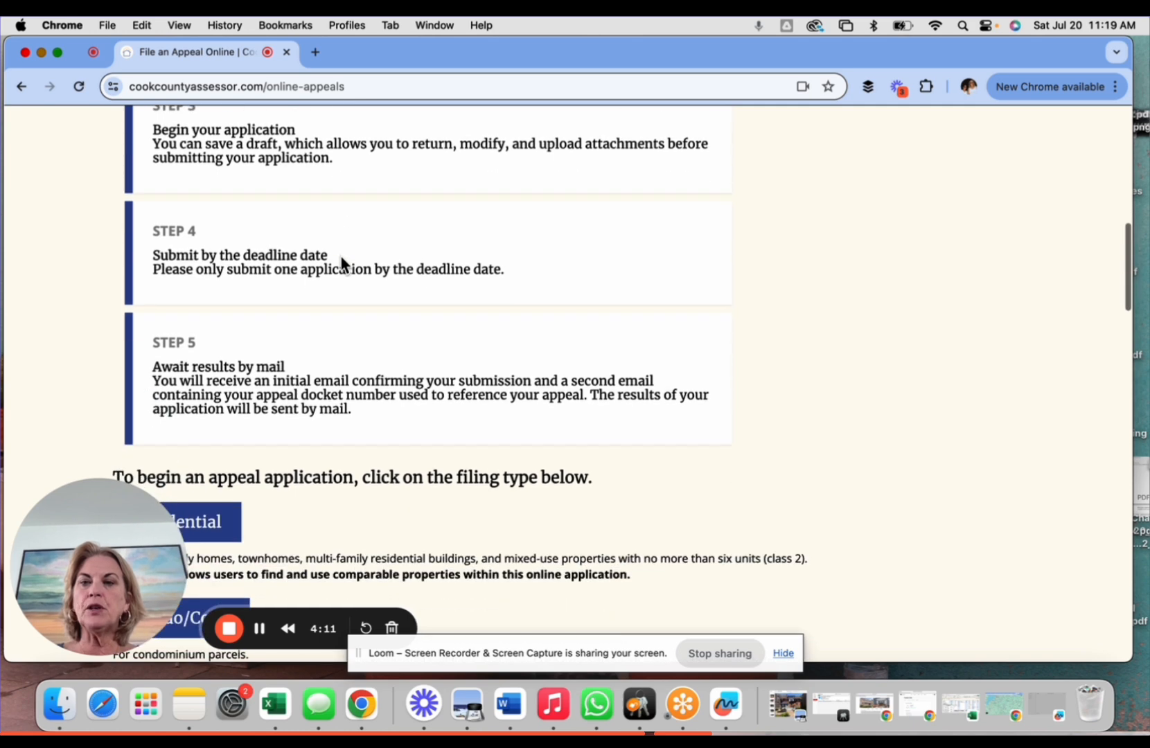
{"action": "scroll", "coordinate": [367, 397], "scroll_direction": "down", "scroll_amount": 2}
{"action": "scroll", "coordinate": [365, 394], "scroll_direction": "down", "scroll_amount": 5}
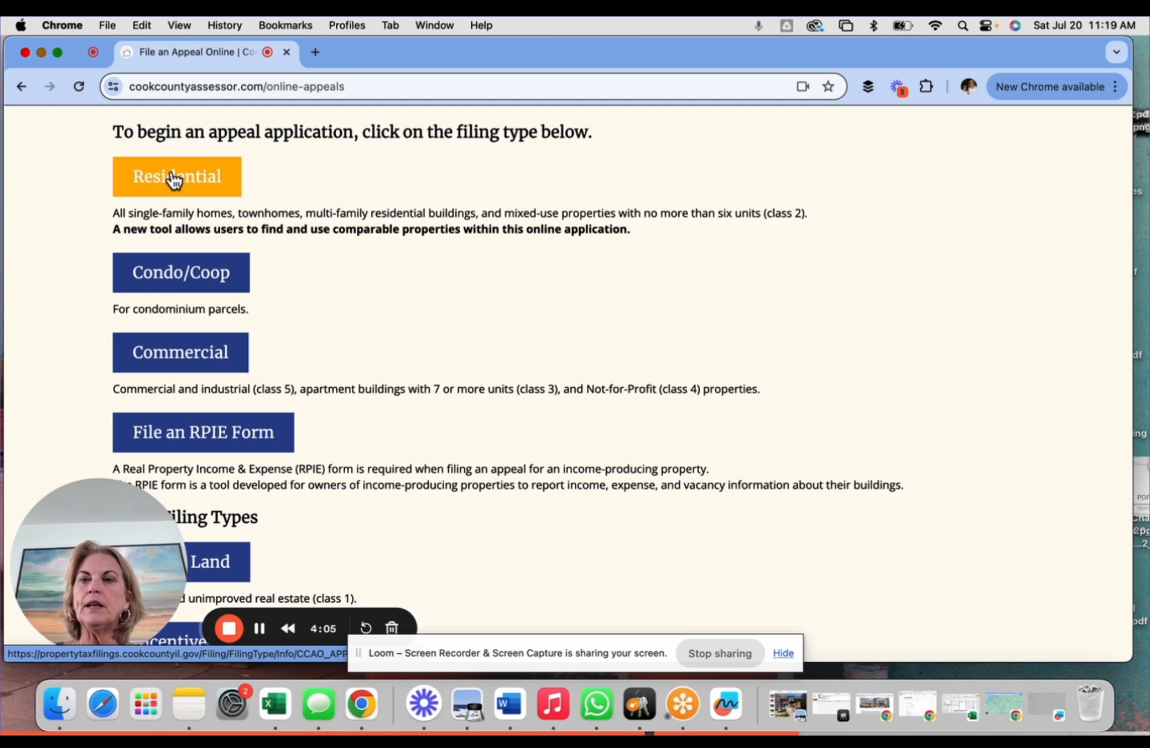
- Begin a residential appeal filing and enter the property's PIN in the Primary PIN Search
{"action": "left_click", "coordinate": [175, 180]}
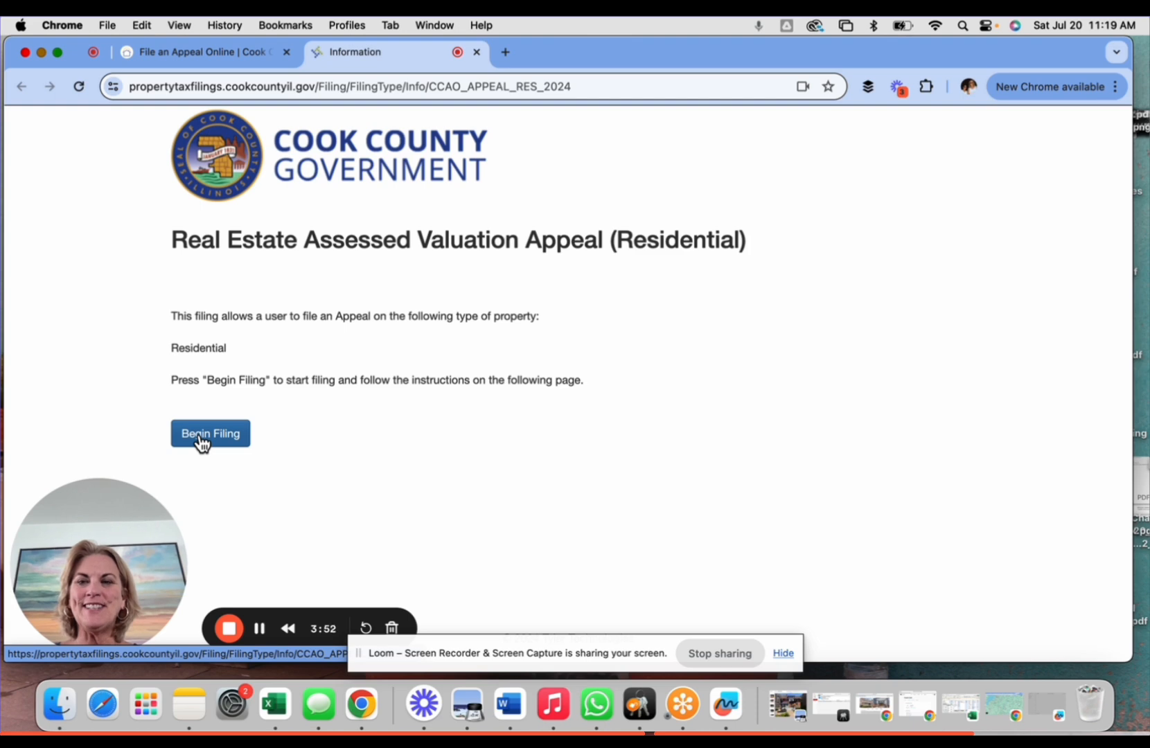
{"action": "left_click", "coordinate": [200, 437]}
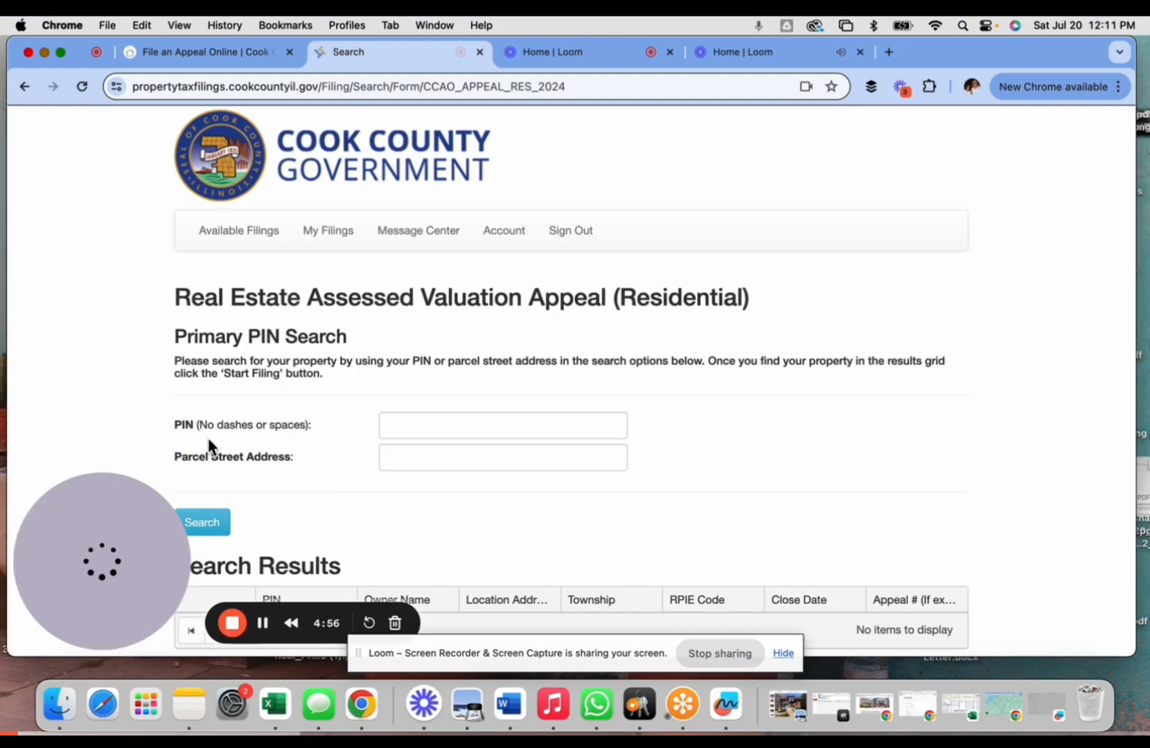
{"action": "scroll", "coordinate": [127, 381], "scroll_direction": "down", "scroll_amount": 1}
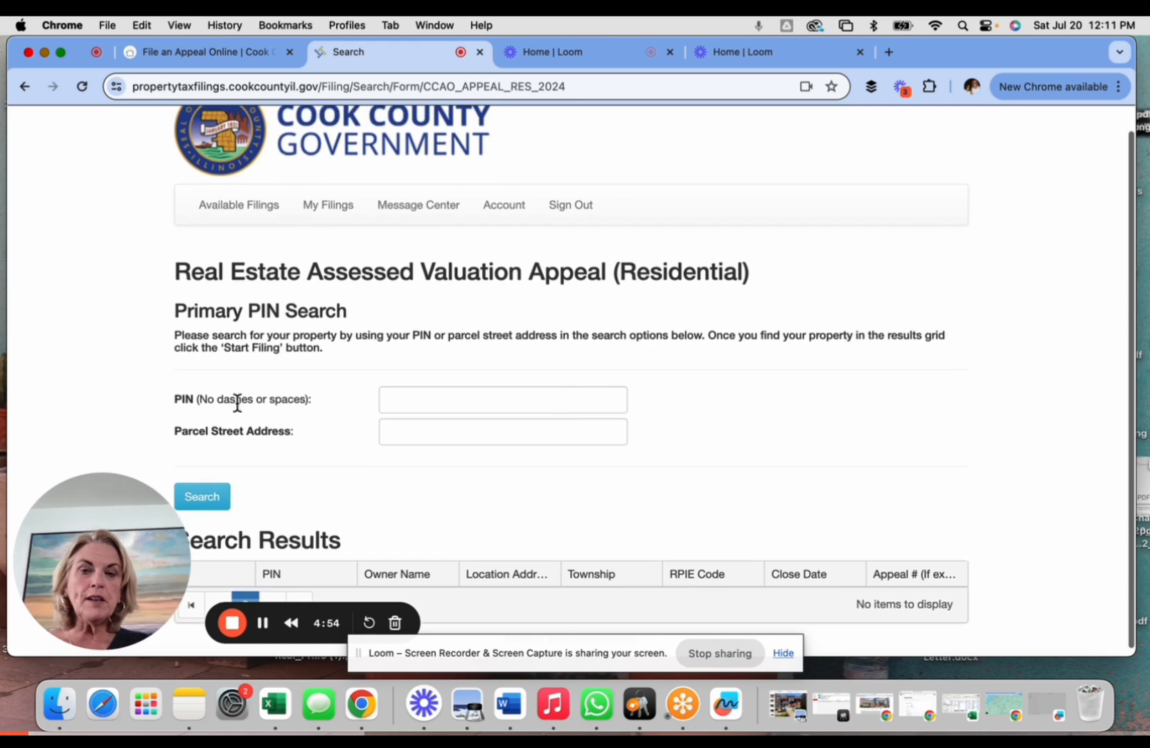
{"action": "left_click", "coordinate": [419, 409]}
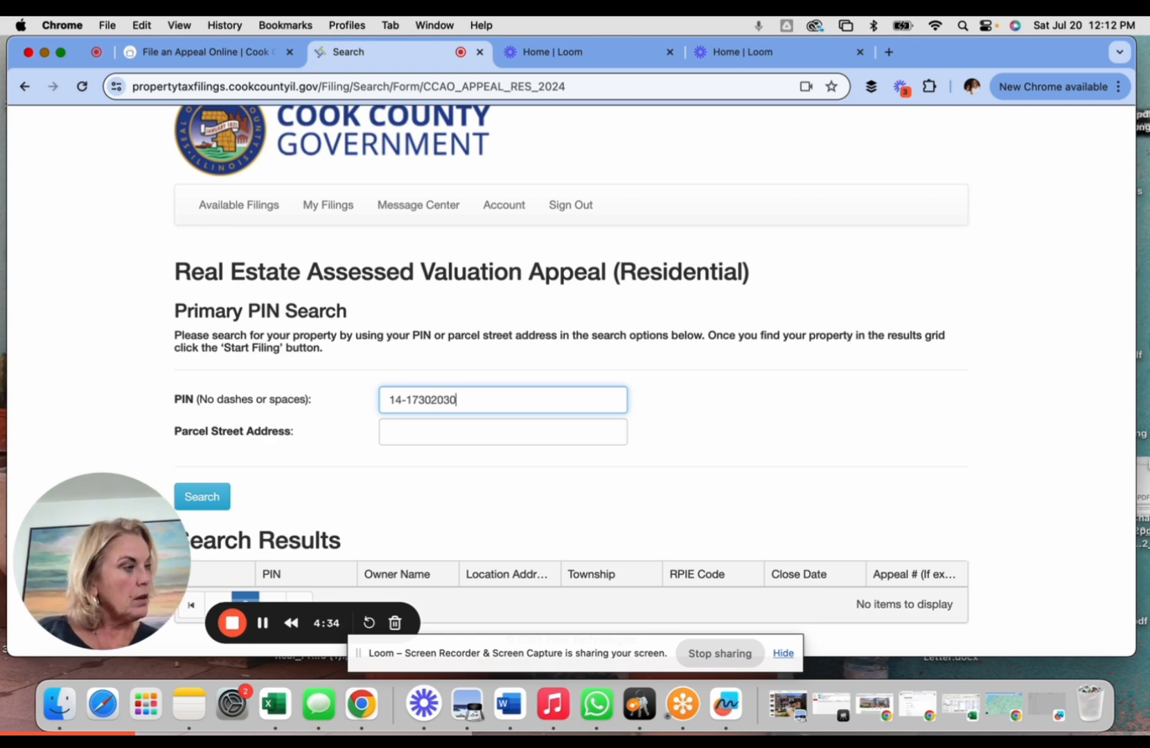
- Enter the parcel street address and search by PIN and address, which returns no results
{"action": "left_click", "coordinate": [435, 431]}
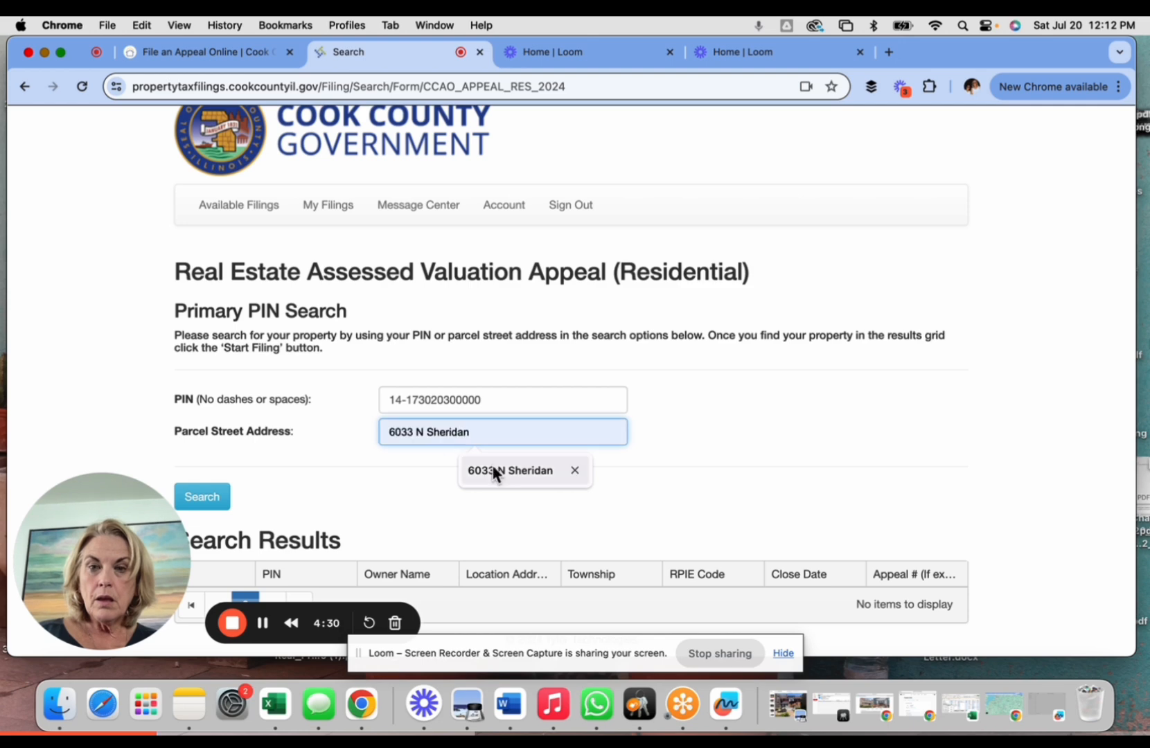
{"action": "left_click", "coordinate": [349, 497]}
{"action": "left_click", "coordinate": [399, 436]}
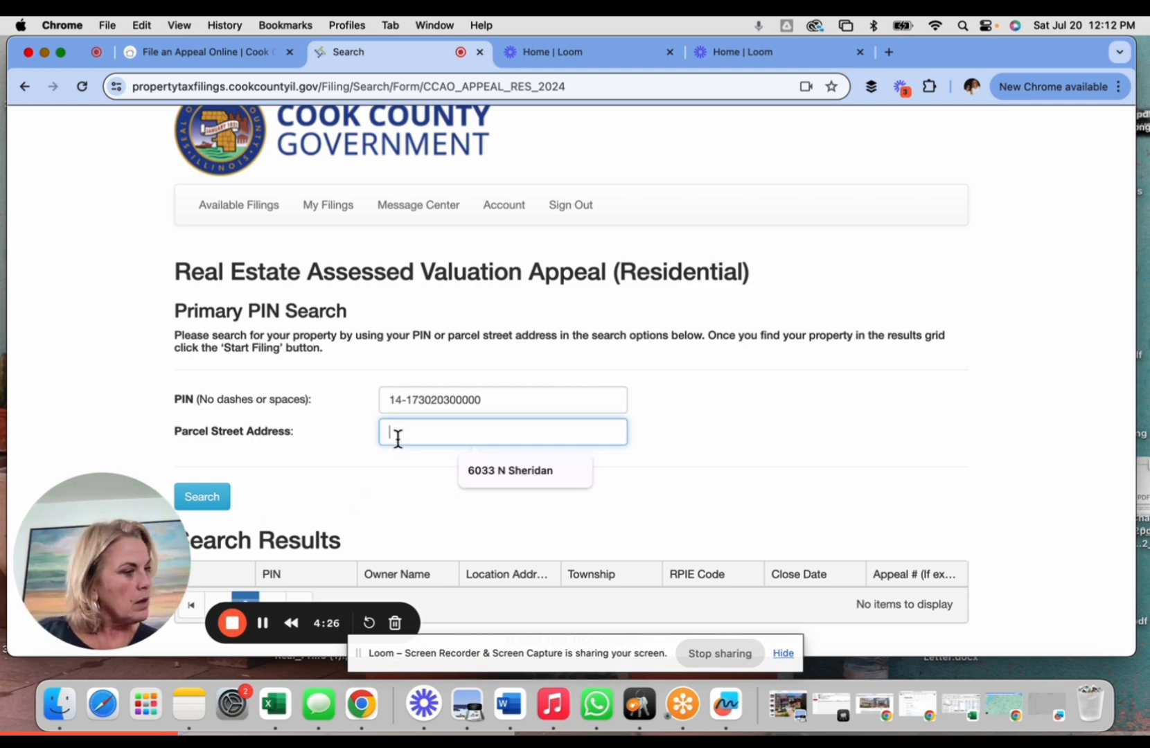
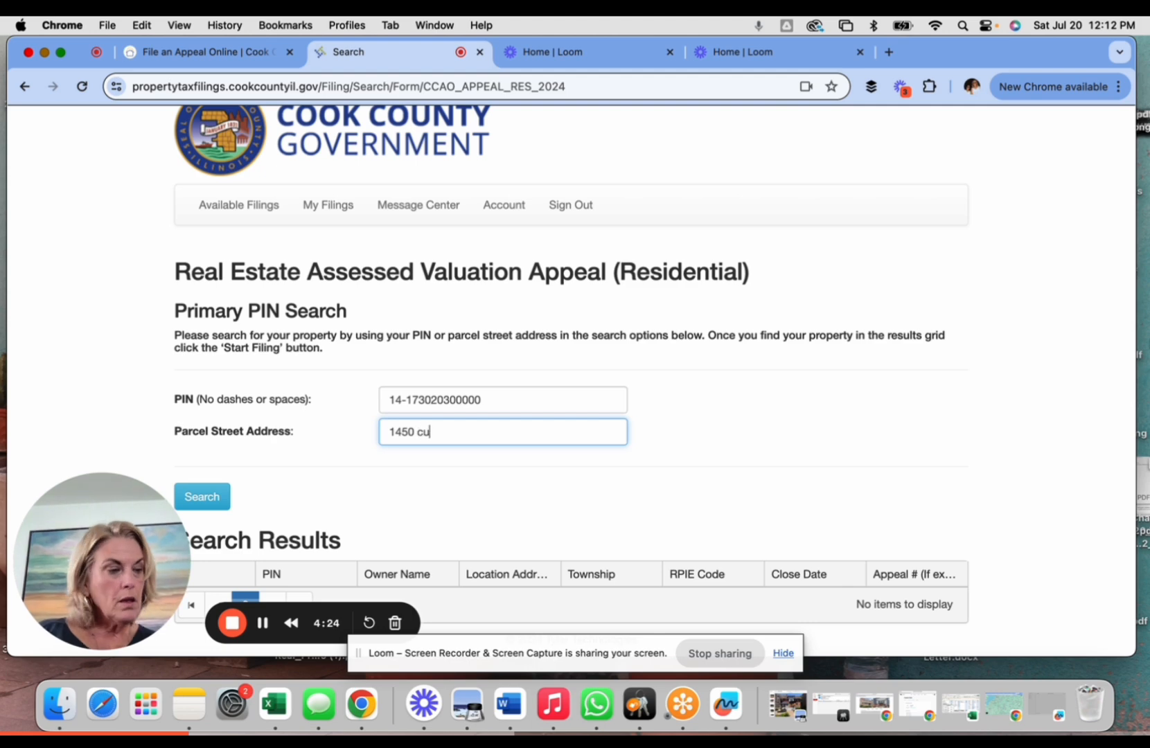
{"action": "left_click", "coordinate": [213, 501]}
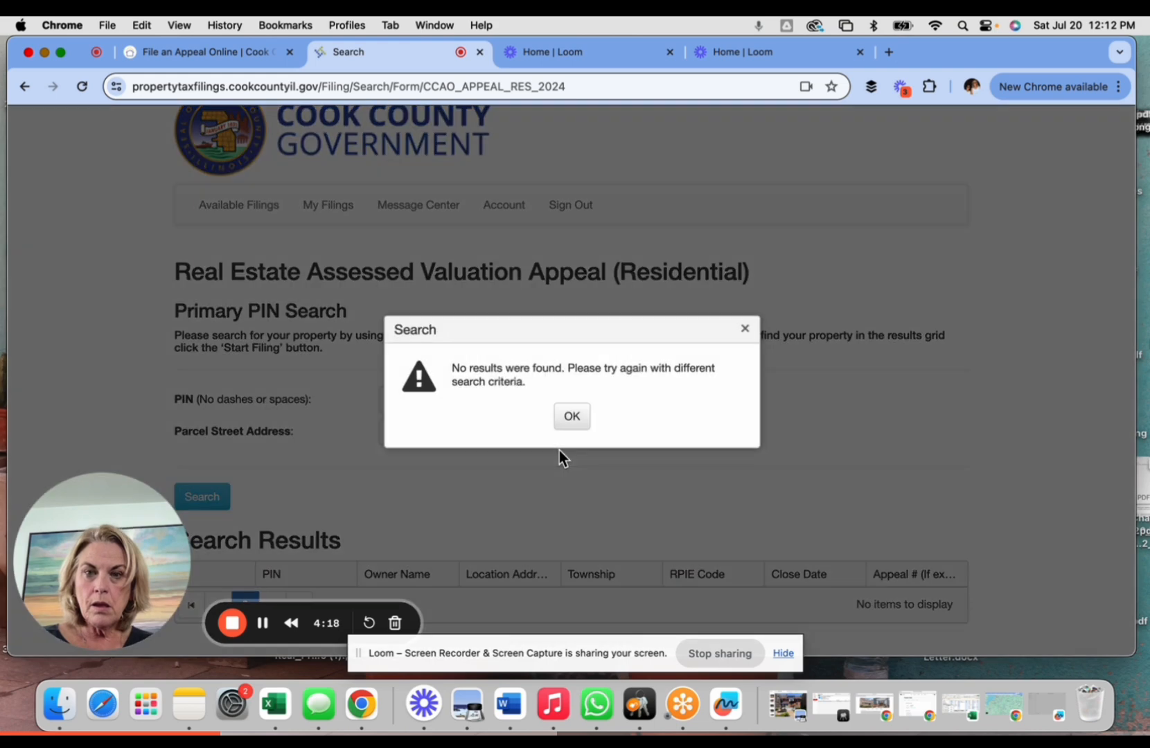
{"action": "left_click", "coordinate": [571, 415]}
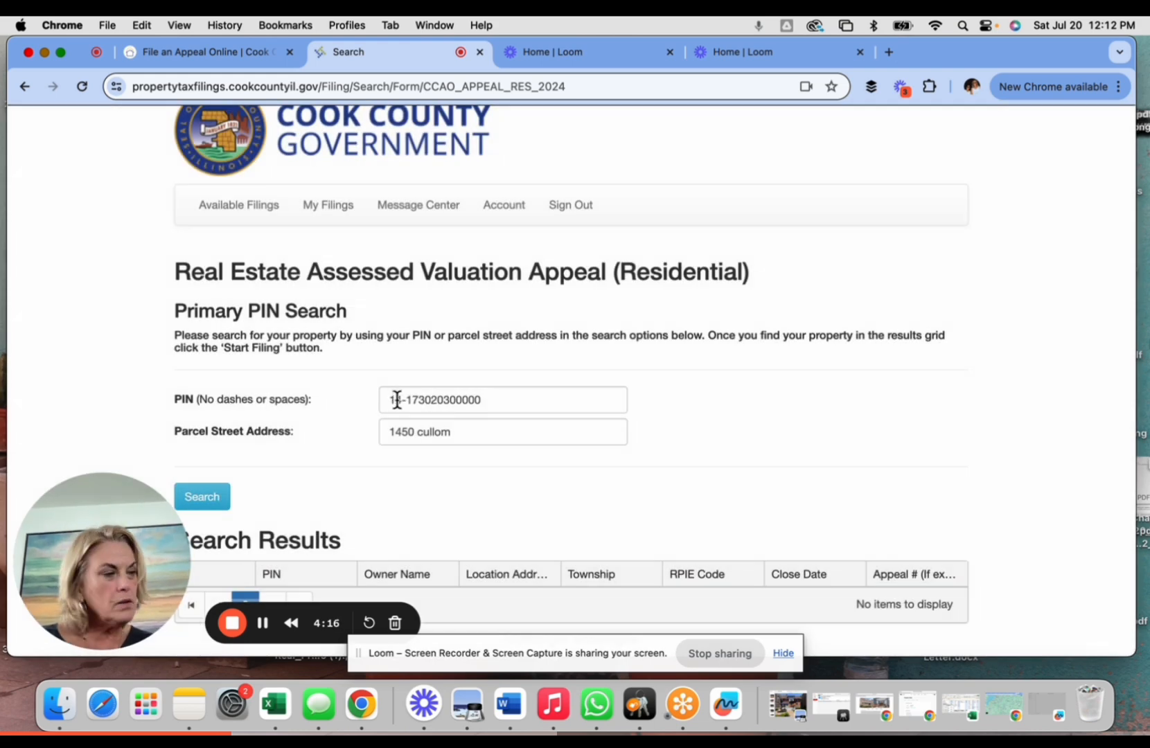
- Correct the PIN so that it contains no dashes
{"action": "left_click", "coordinate": [397, 401]}
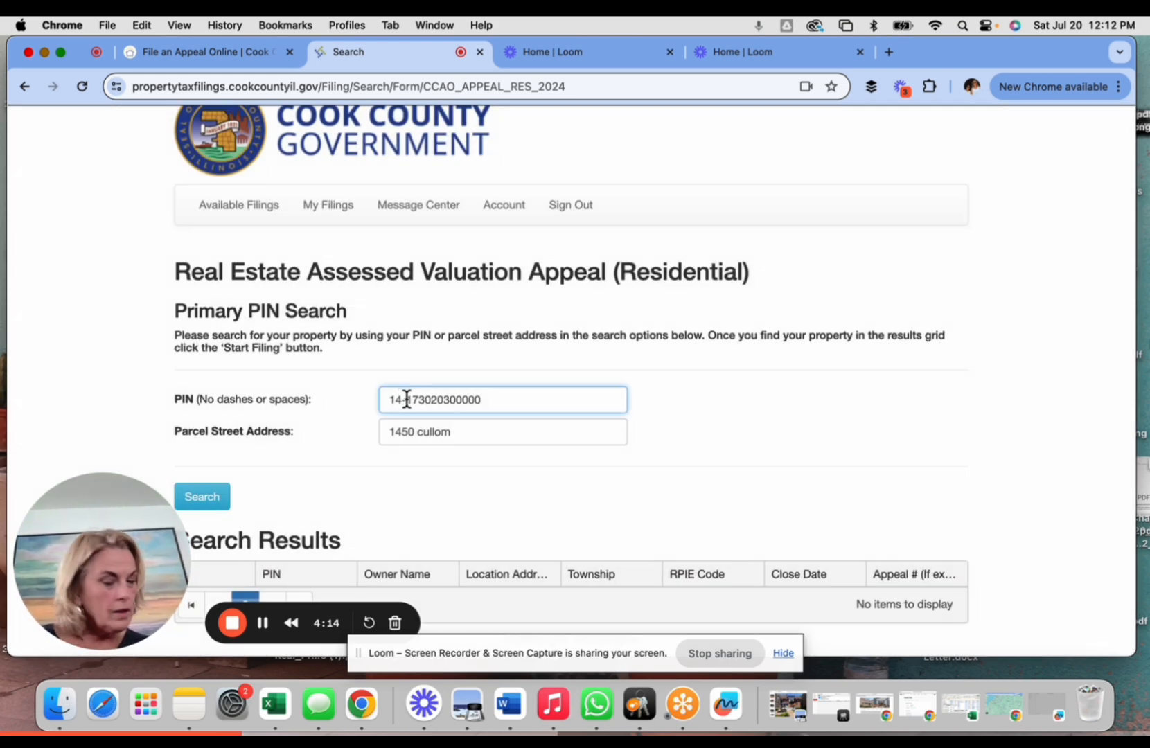
{"action": "left_click", "coordinate": [419, 401]}
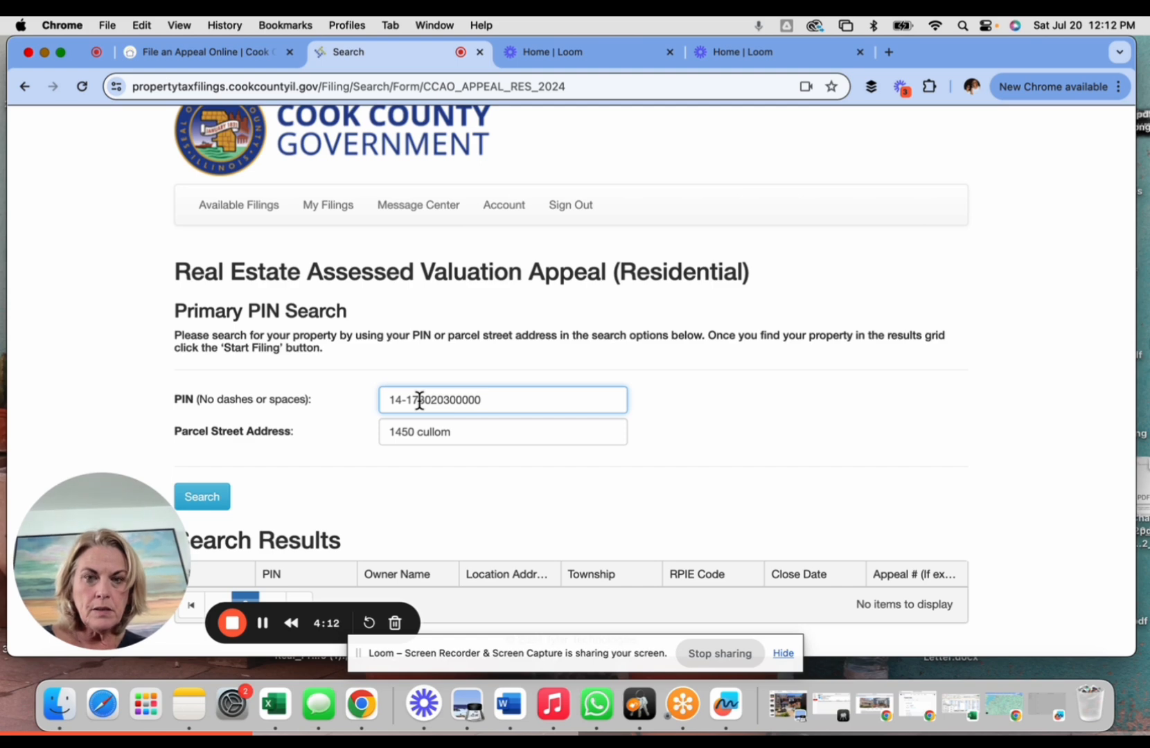
{"action": "type", "text": "-"}
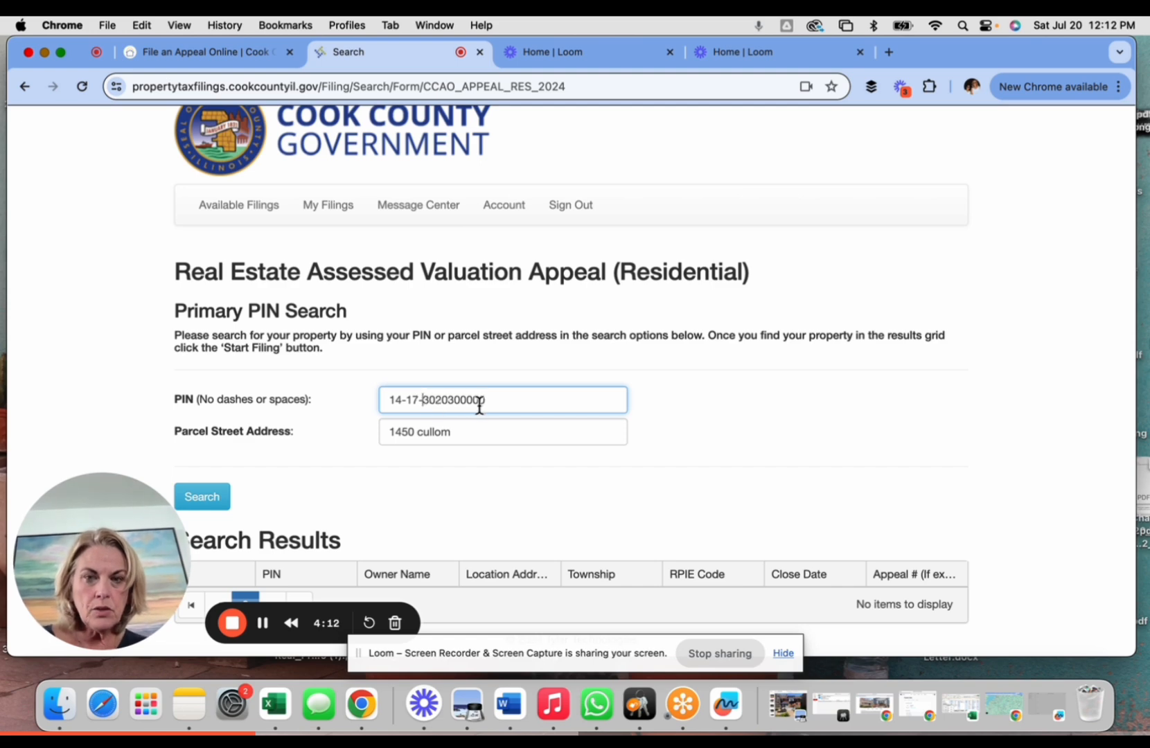
{"action": "left_click", "coordinate": [438, 399]}
{"action": "type", "text": "-"}
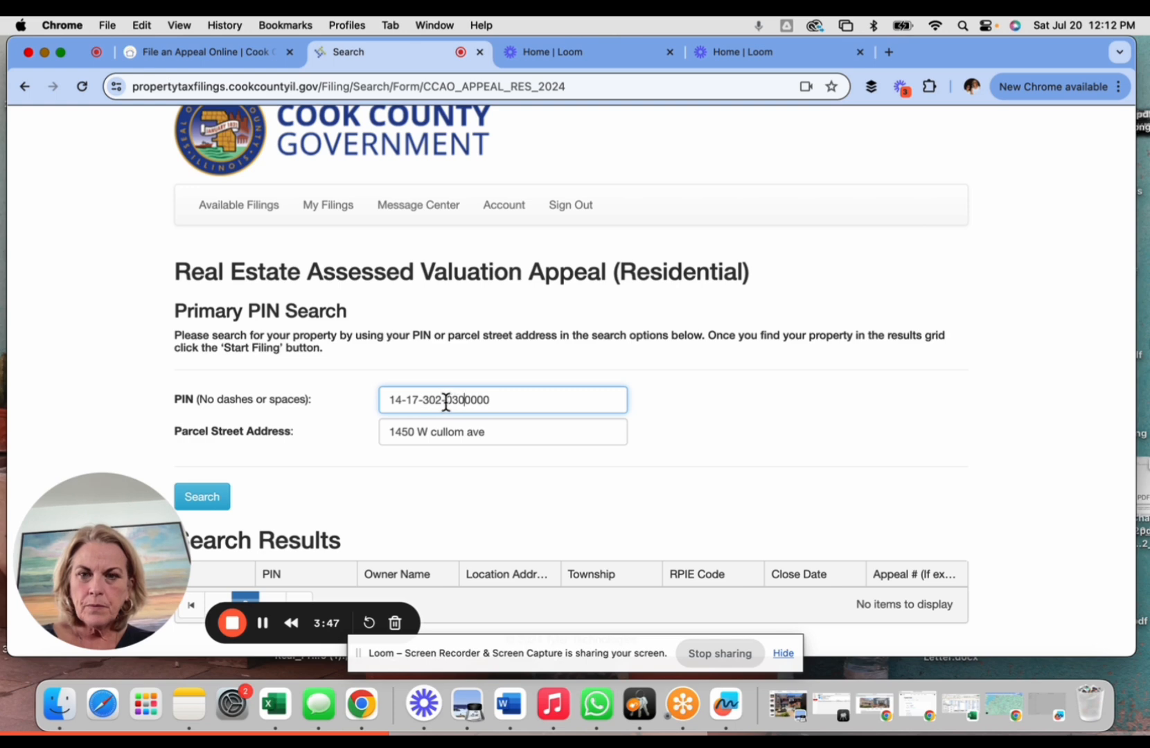
{"action": "left_click", "coordinate": [446, 400]}
{"action": "key", "text": "BackSpace"}
{"action": "left_click", "coordinate": [421, 400]}
{"action": "key", "text": "BackSpace"}
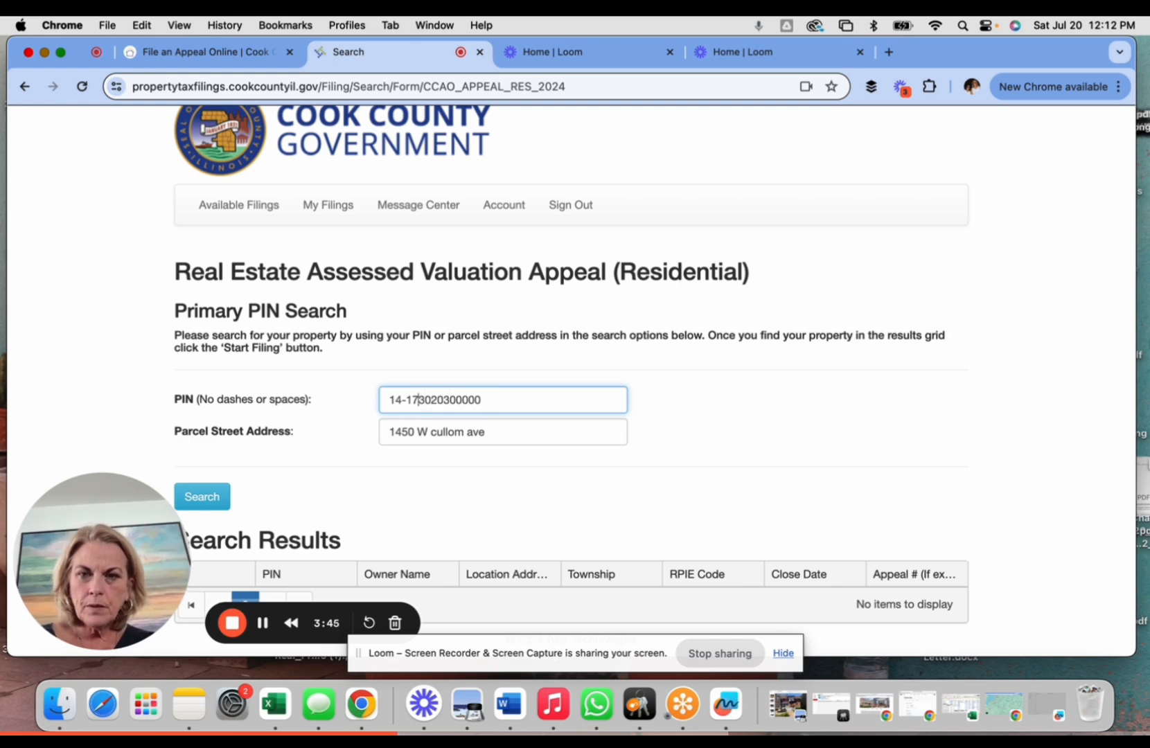
{"action": "left_click", "coordinate": [406, 400]}
{"action": "key", "text": "BackSpace"}
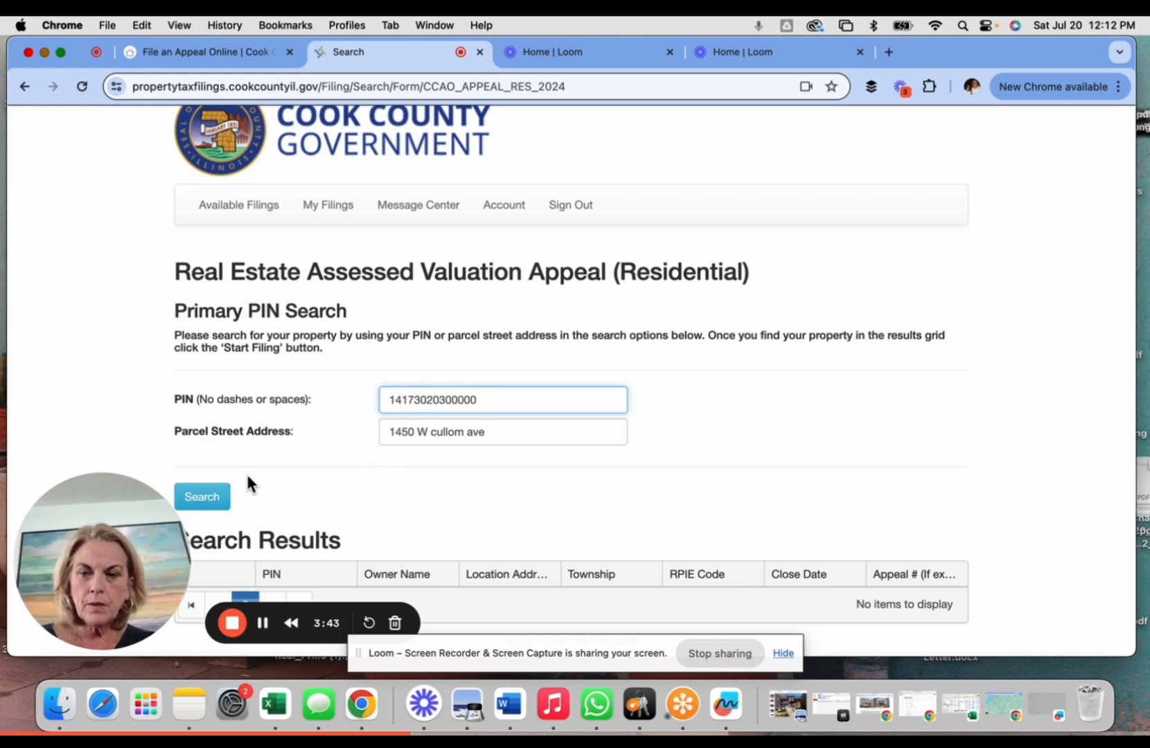
- Search again, review the single Lakeview result and start a new filing for it
{"action": "left_click", "coordinate": [201, 496]}
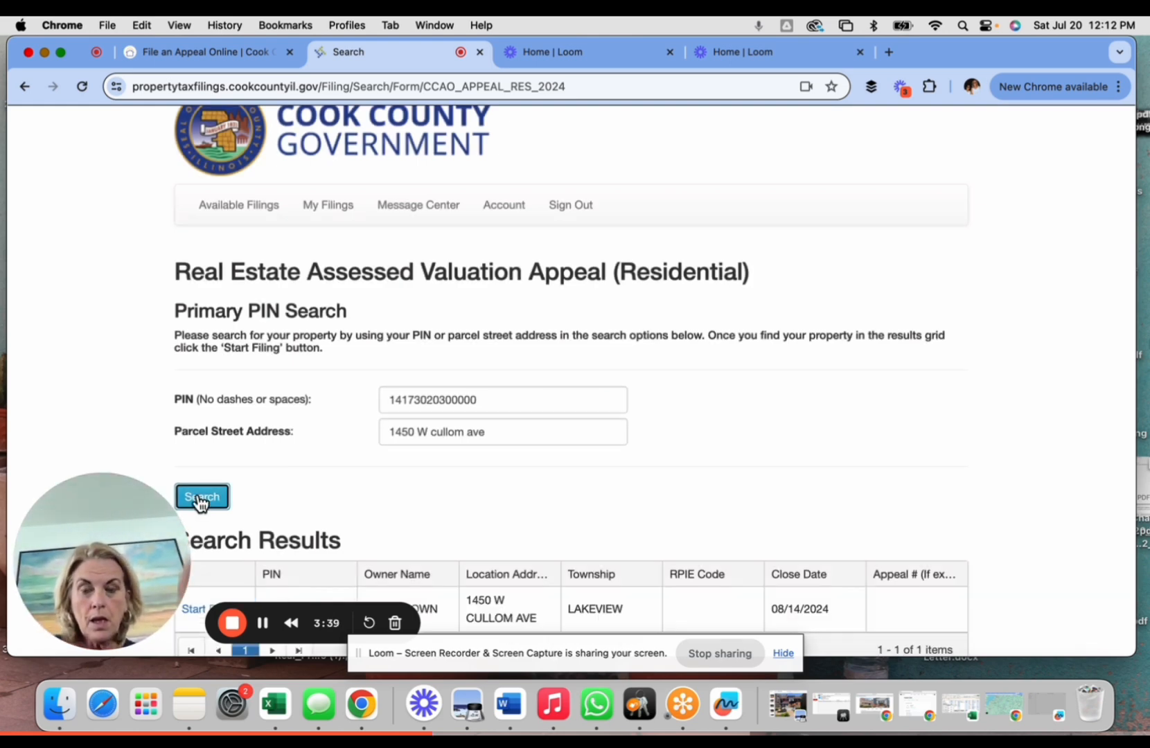
{"action": "scroll", "coordinate": [374, 443], "scroll_direction": "down", "scroll_amount": 2}
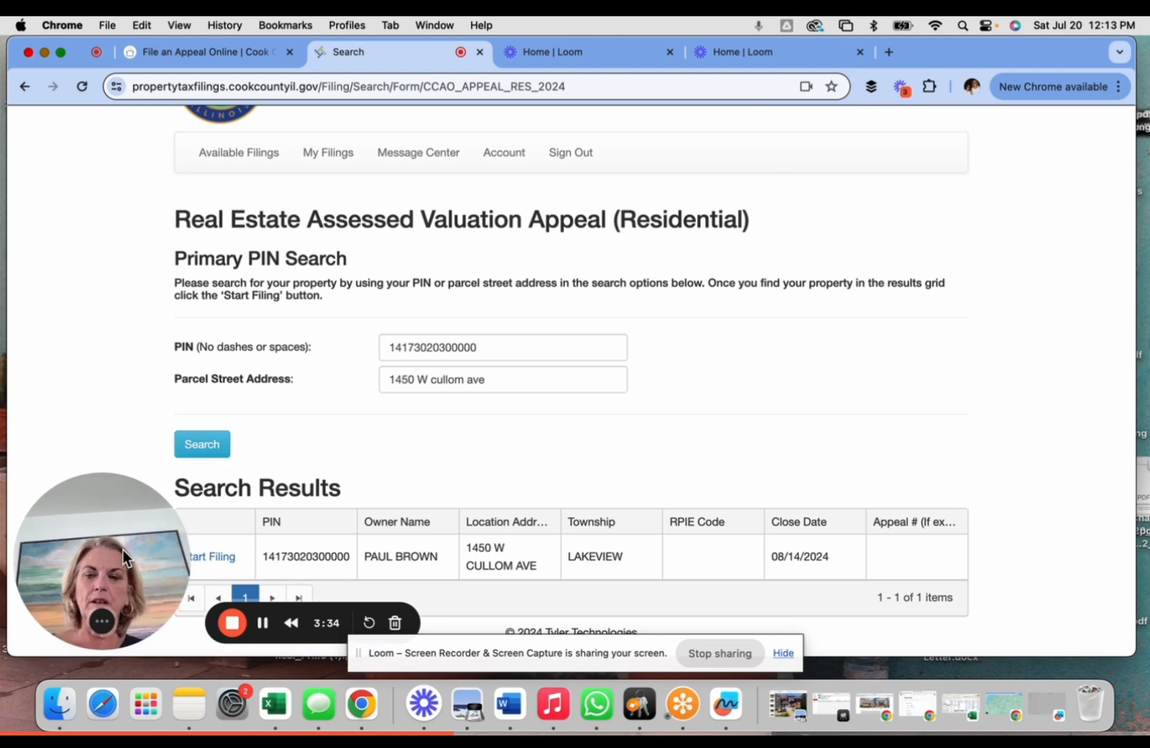
{"action": "left_click_drag", "start_coordinate": [102, 479], "coordinate": [102, 118]}
{"action": "left_click", "coordinate": [207, 556]}
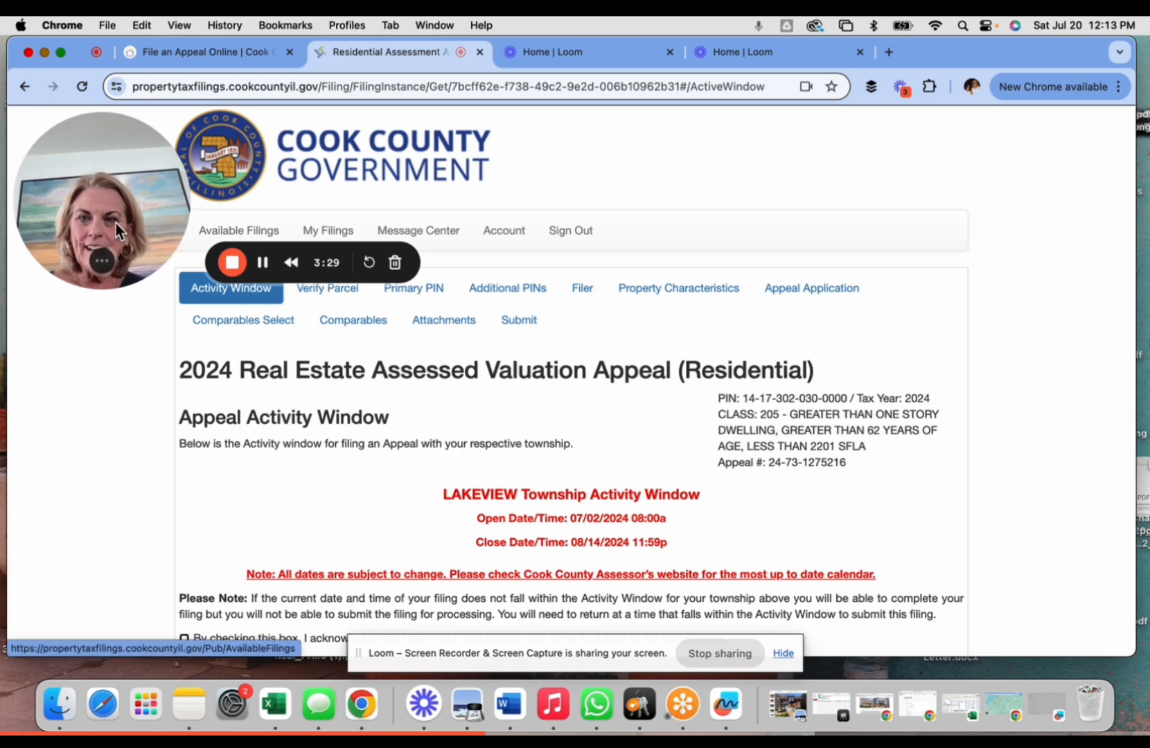
- Tick the activity window terms and the Assessor's official appeal rules acknowledgements
{"action": "left_click_drag", "start_coordinate": [124, 187], "coordinate": [991, 154]}
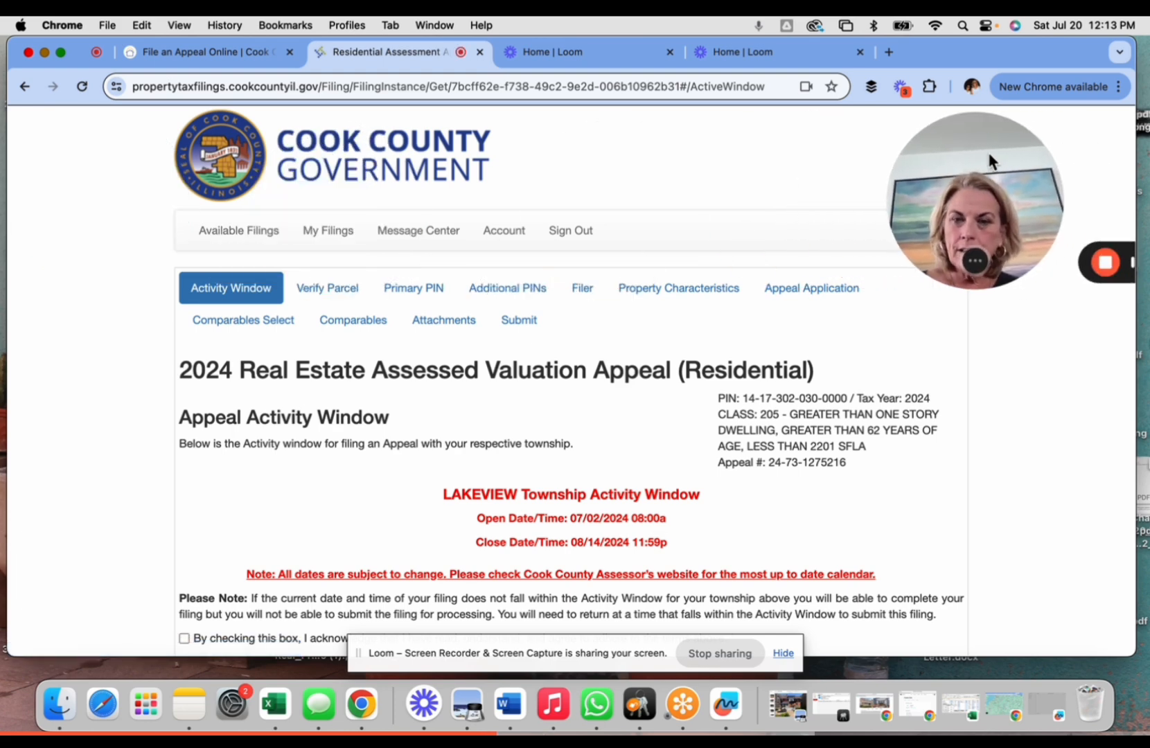
{"action": "scroll", "coordinate": [203, 503], "scroll_direction": "down", "scroll_amount": 3}
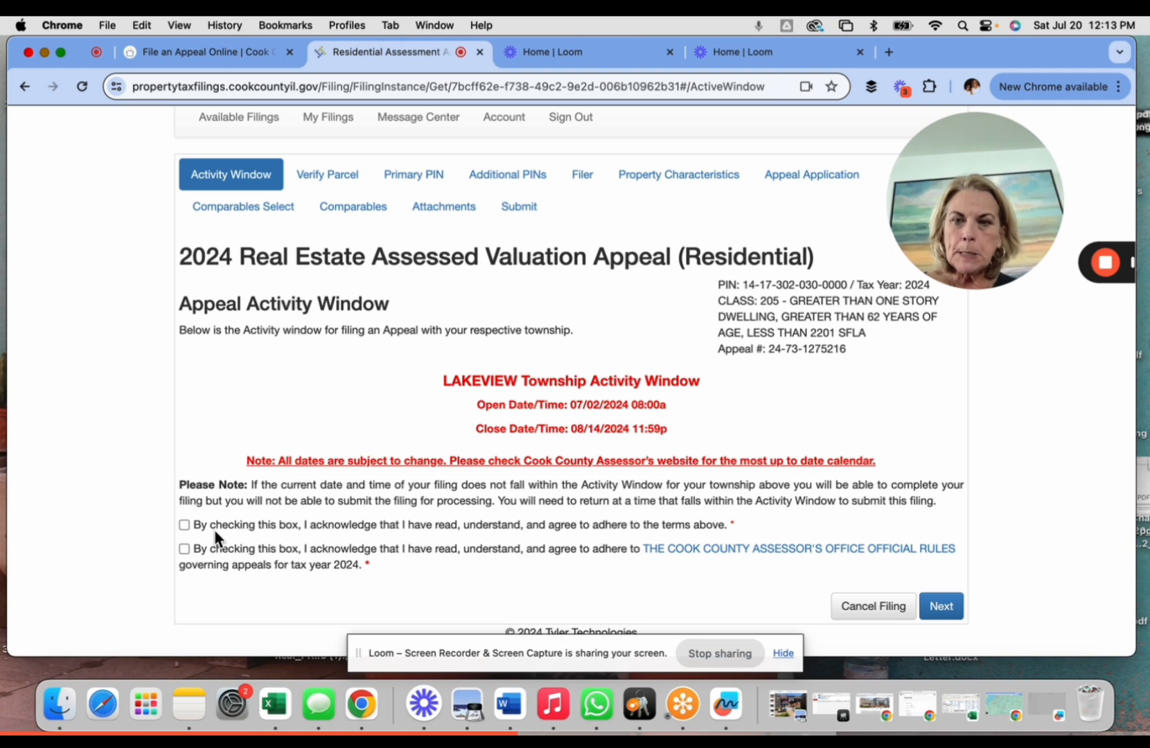
{"action": "left_click", "coordinate": [185, 524]}
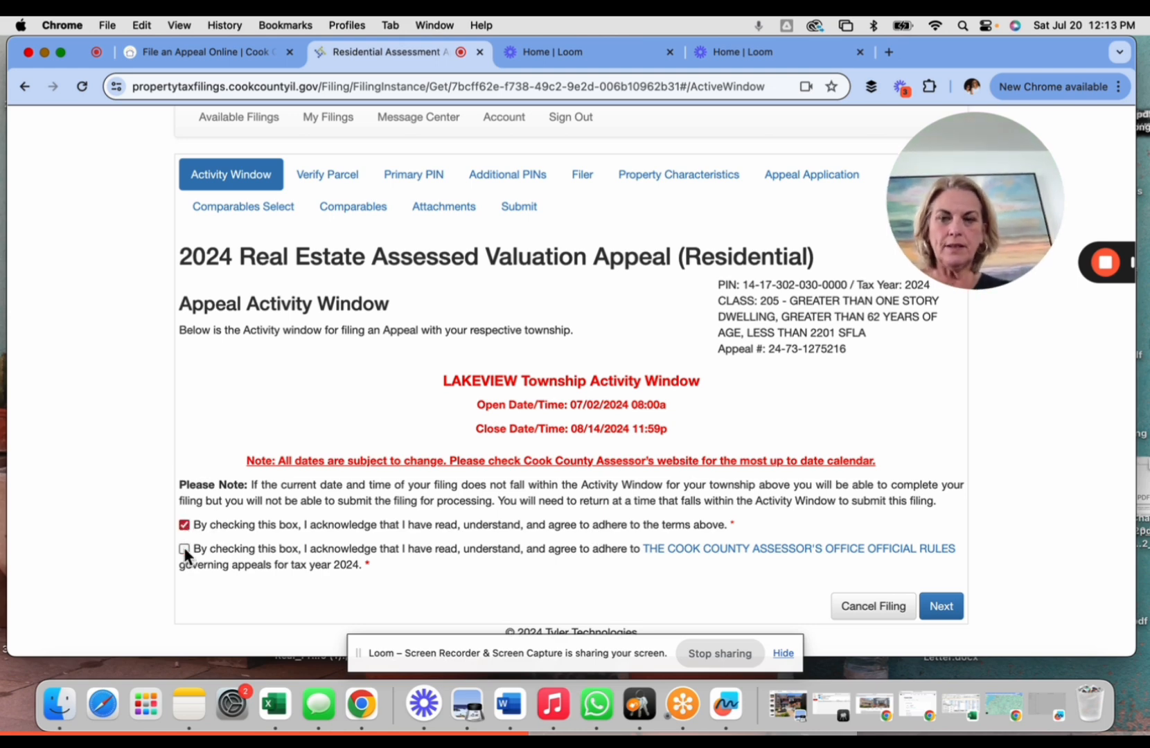
{"action": "left_click", "coordinate": [183, 548]}
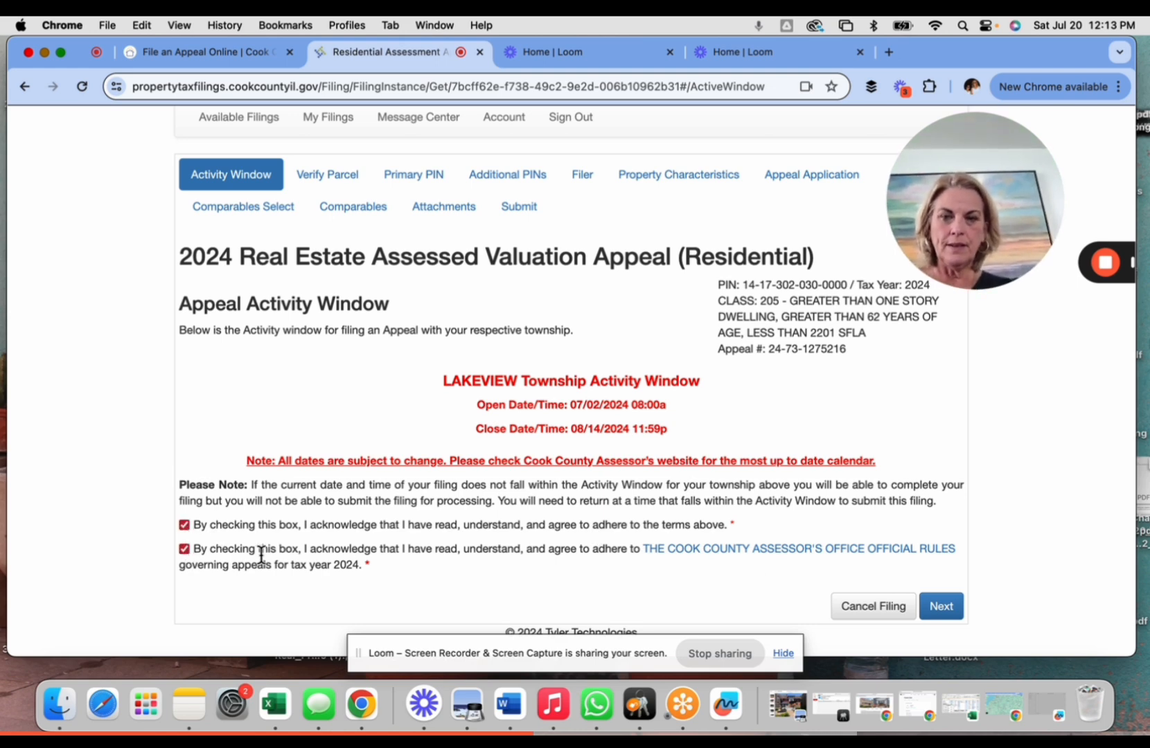
- Confirm the parcel and the primary PIN, with no Certificate of Error years ticked, and continue
{"action": "left_click", "coordinate": [944, 611]}
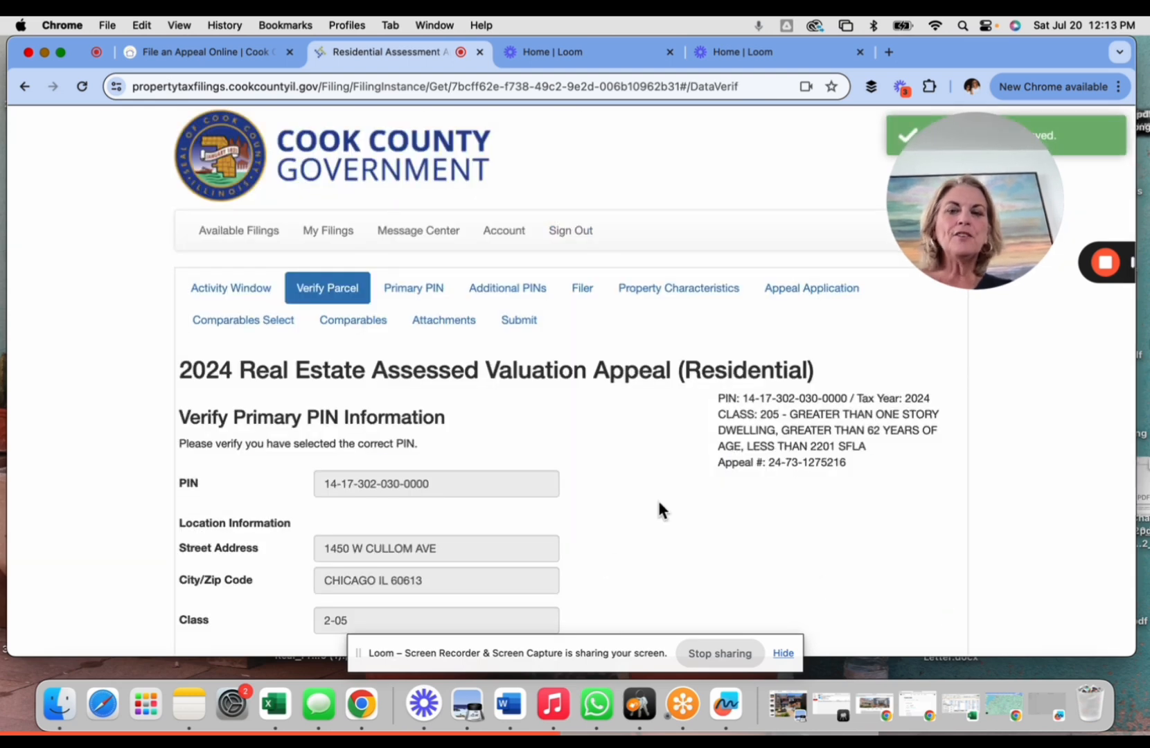
{"action": "scroll", "coordinate": [659, 509], "scroll_direction": "down", "scroll_amount": 2}
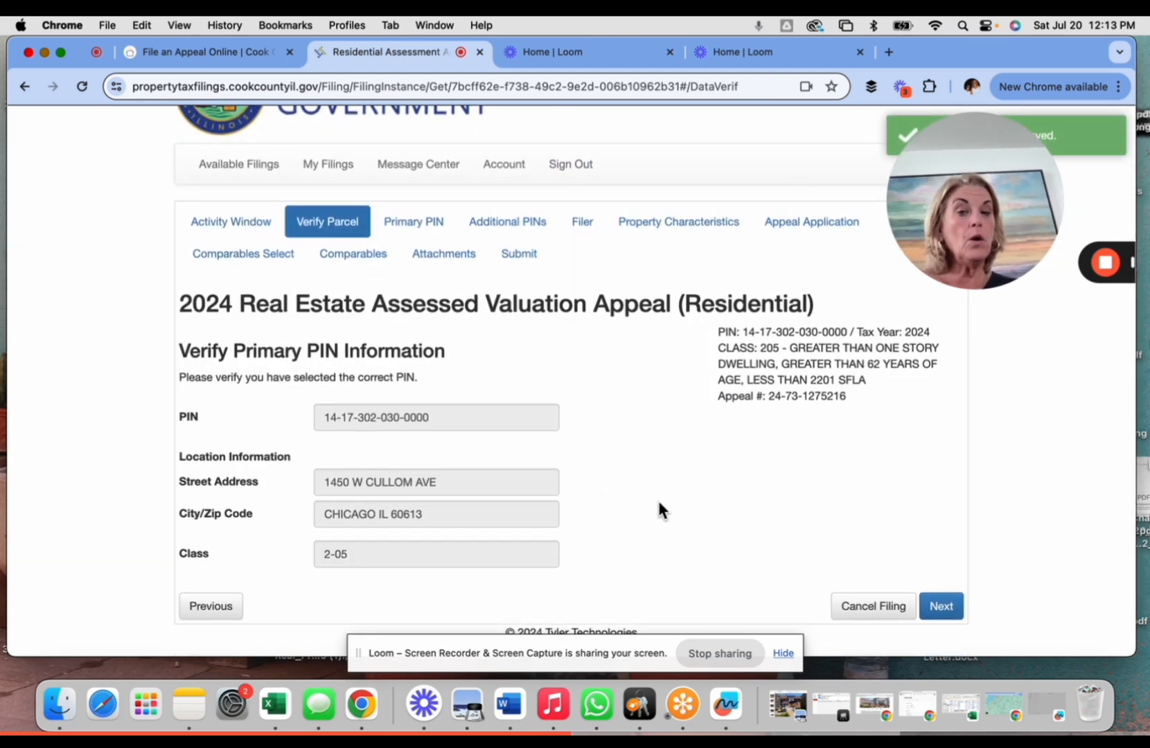
{"action": "scroll", "coordinate": [659, 511], "scroll_direction": "down", "scroll_amount": 1}
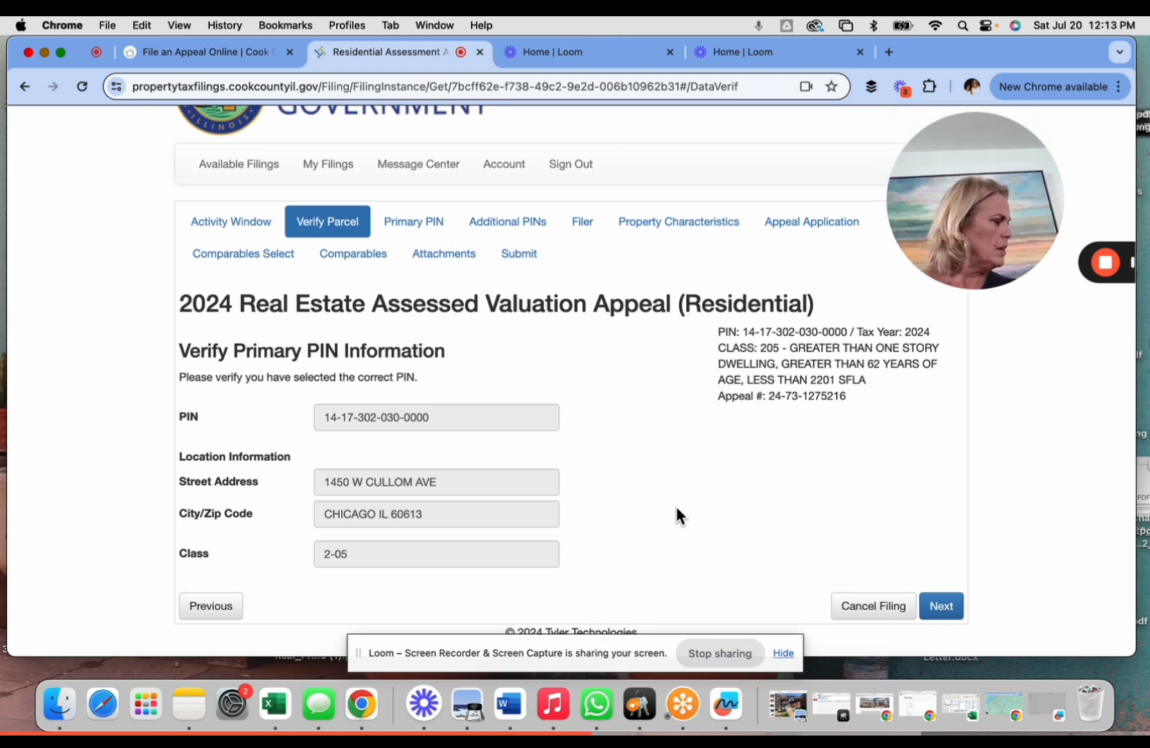
{"action": "left_click", "coordinate": [943, 607]}
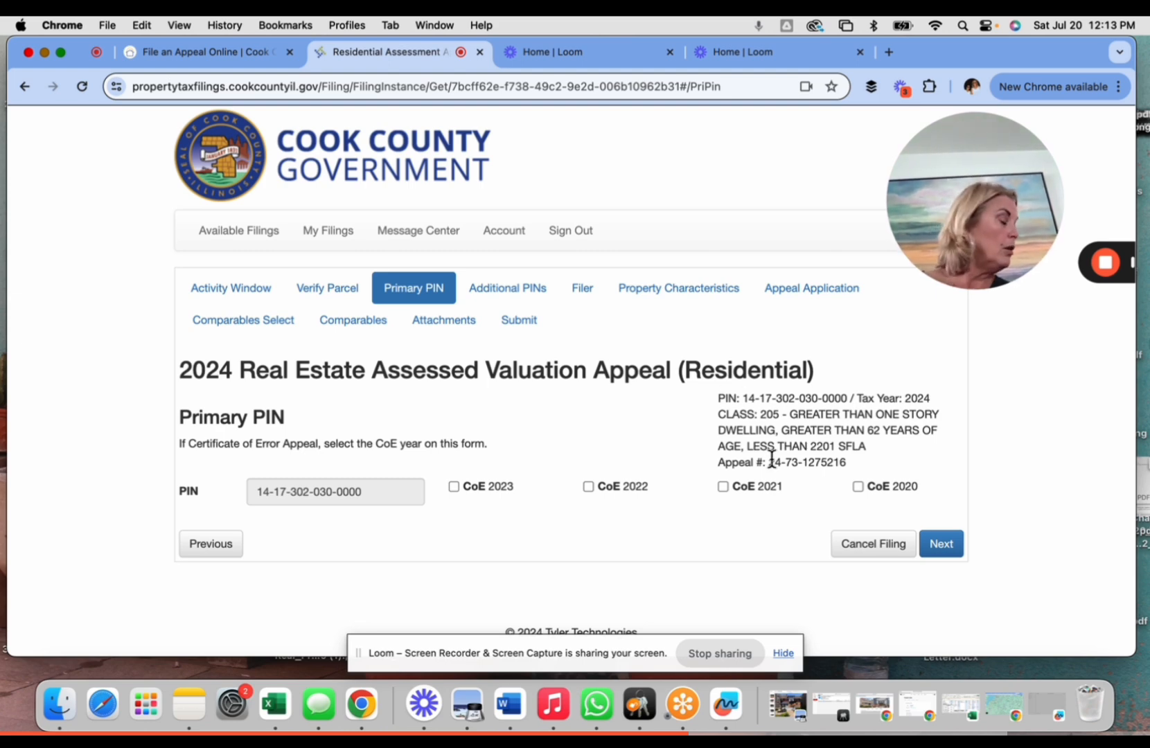
{"action": "left_click", "coordinate": [940, 546]}
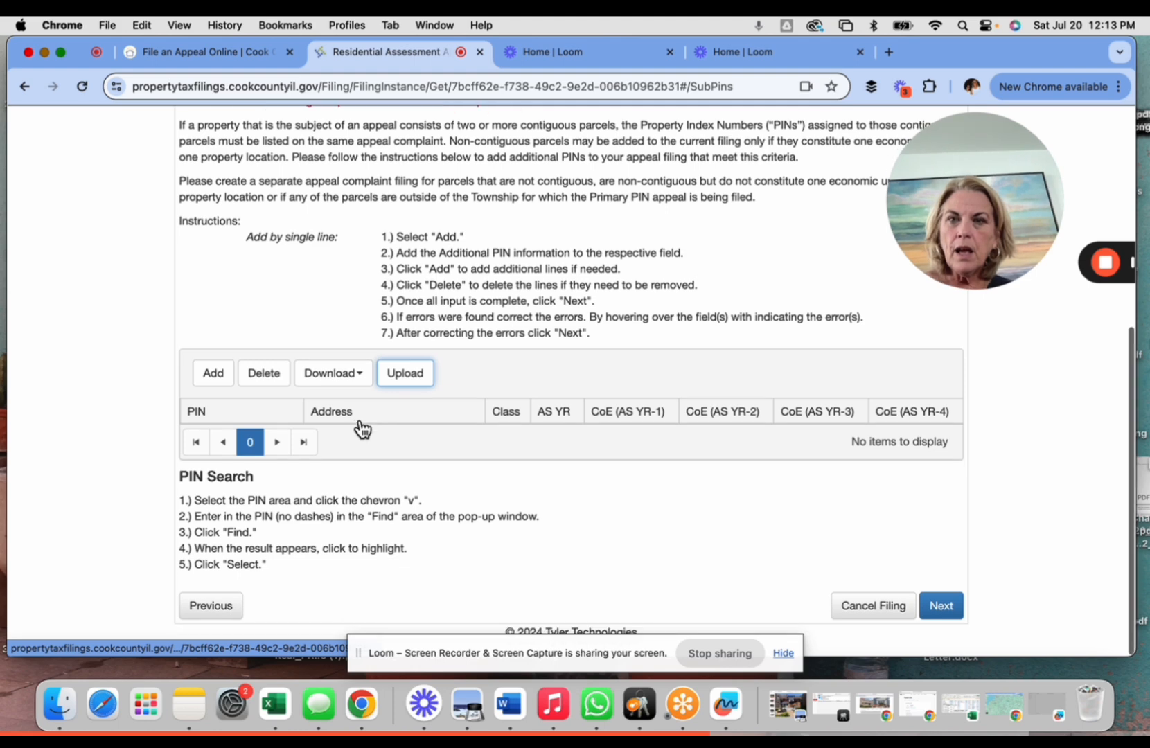
- Review the Additional PINs instructions and continue without adding any parcels
{"action": "scroll", "coordinate": [362, 426], "scroll_direction": "up", "scroll_amount": 4}
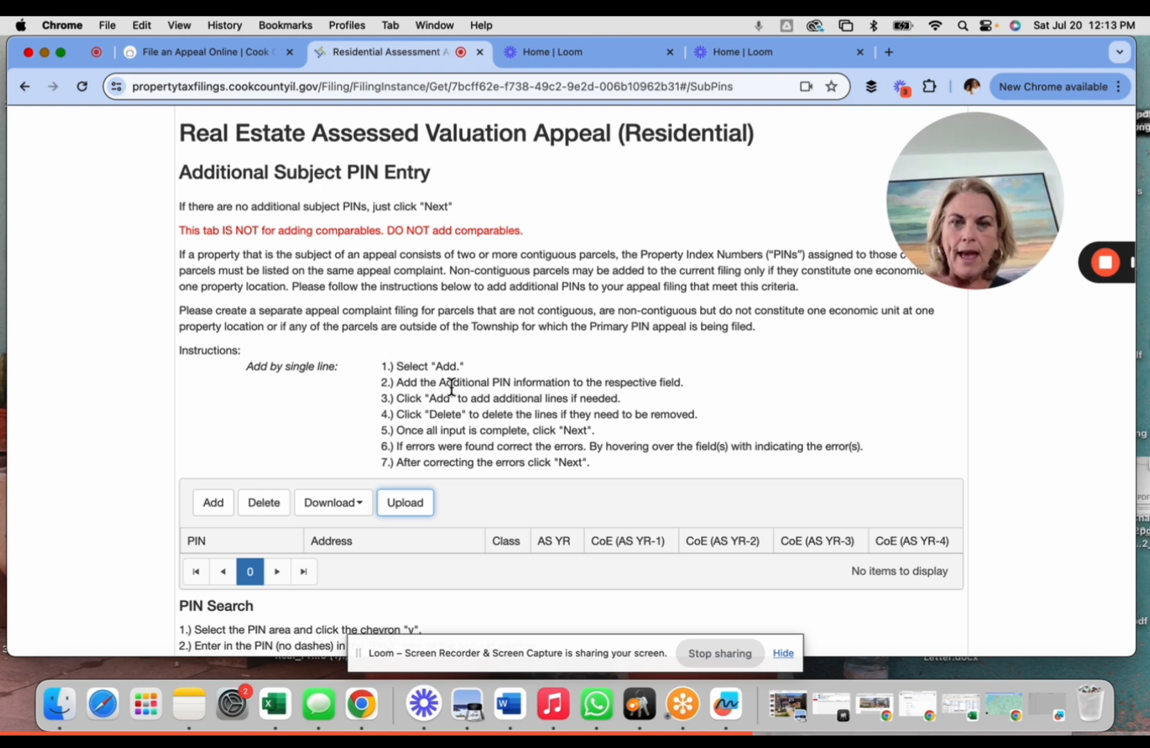
{"action": "scroll", "coordinate": [509, 410], "scroll_direction": "down", "scroll_amount": 4}
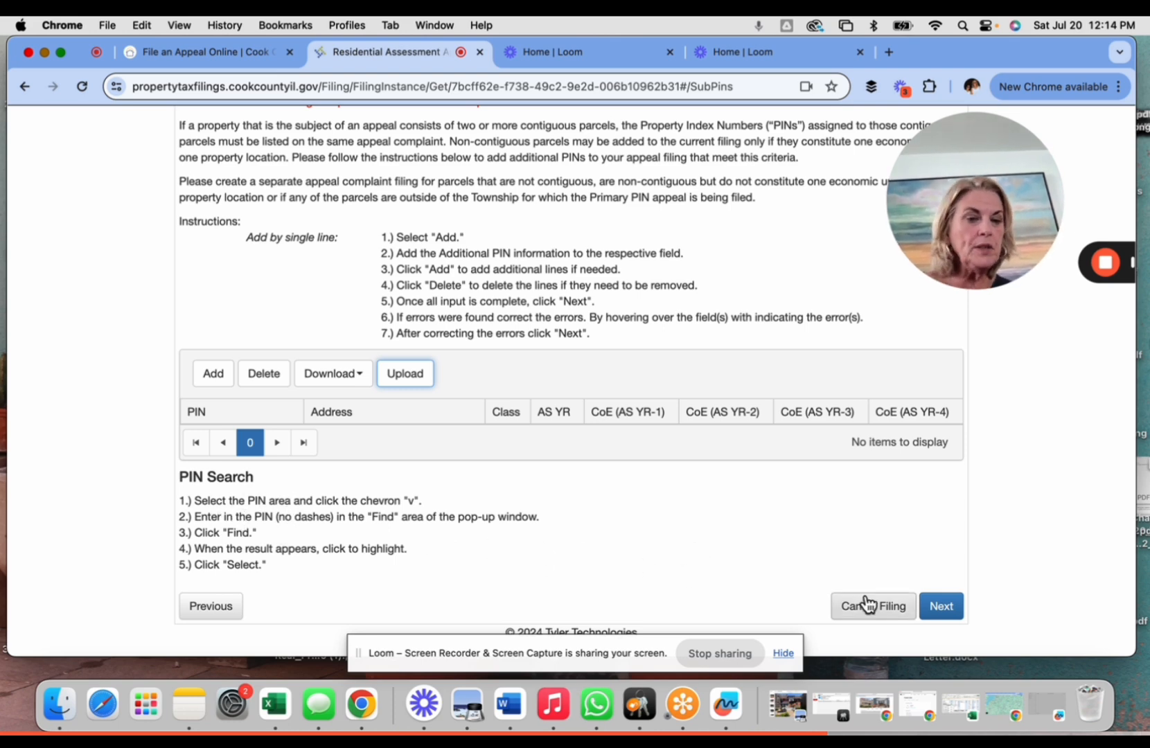
{"action": "left_click", "coordinate": [940, 608]}
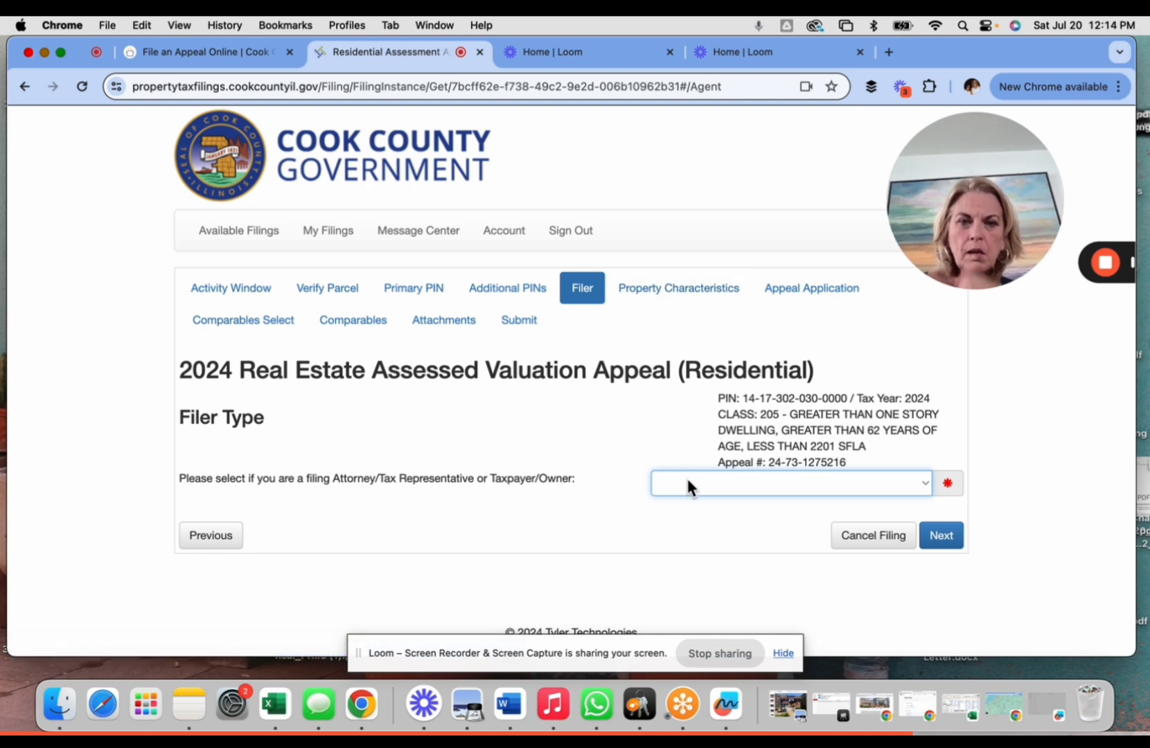
- Set Filer Type to TAXPAYER/OWNER and the owner description to A - Taxpayer/Owner
{"action": "left_click", "coordinate": [814, 484]}
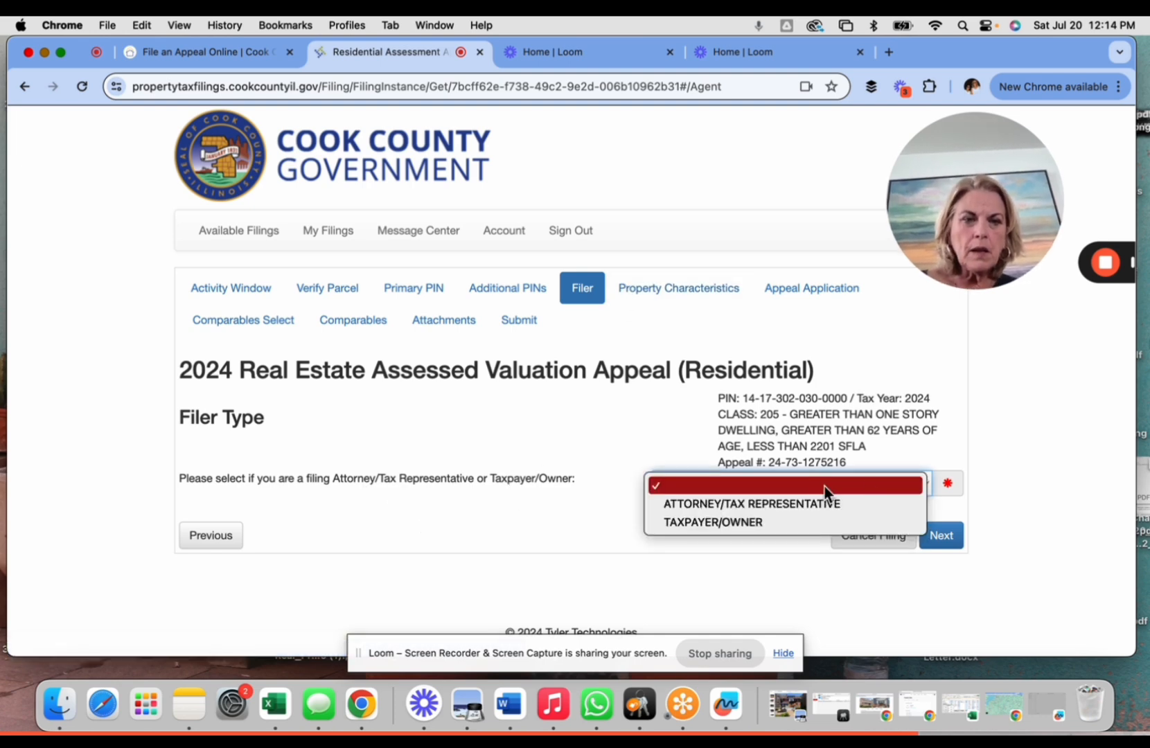
{"action": "left_click", "coordinate": [743, 527]}
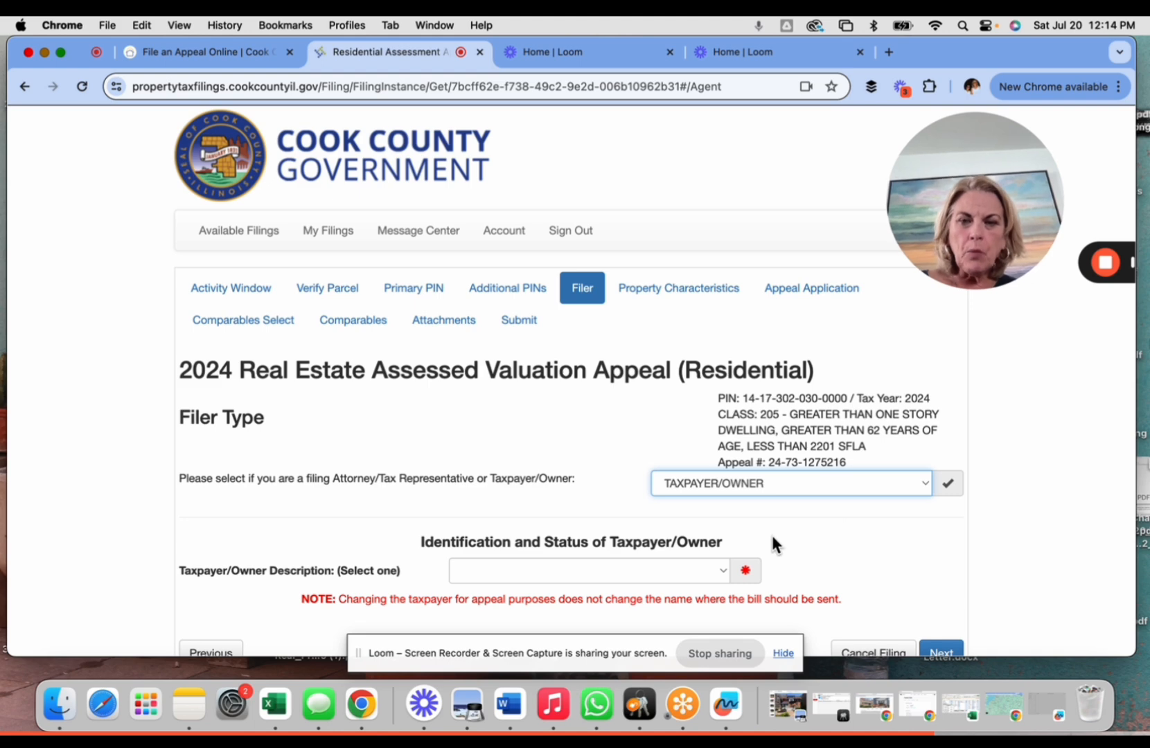
{"action": "scroll", "coordinate": [772, 537], "scroll_direction": "down", "scroll_amount": 1}
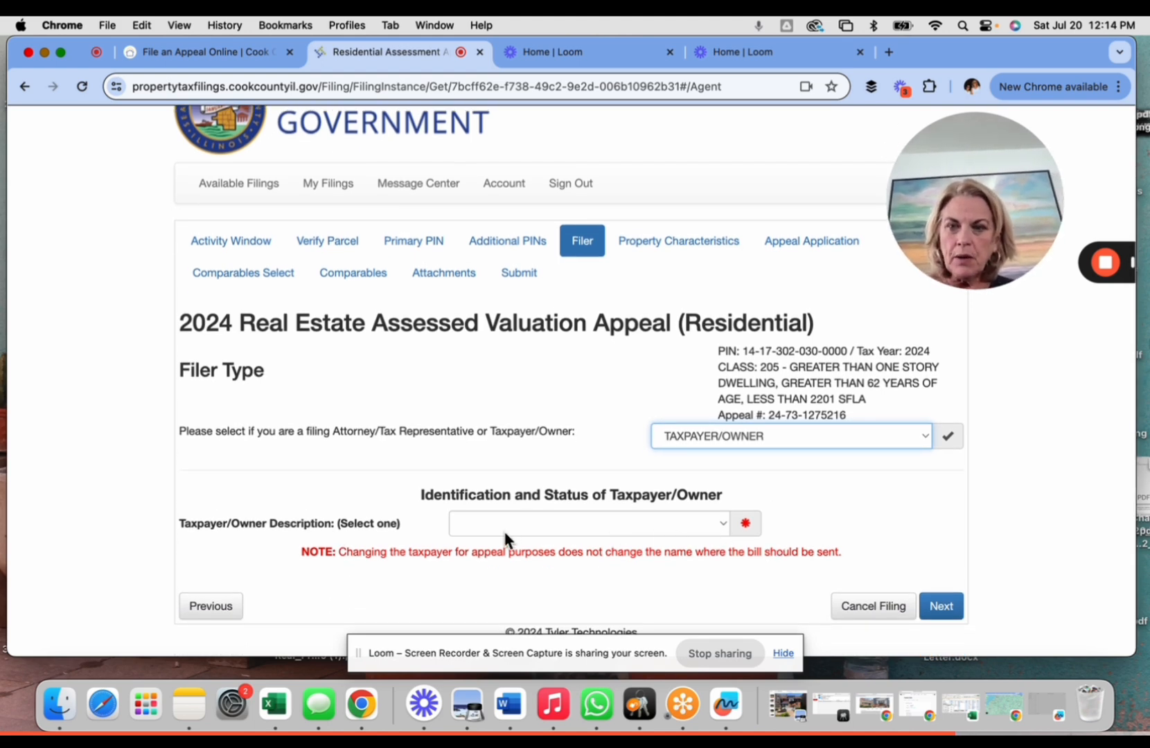
{"action": "left_click", "coordinate": [720, 525]}
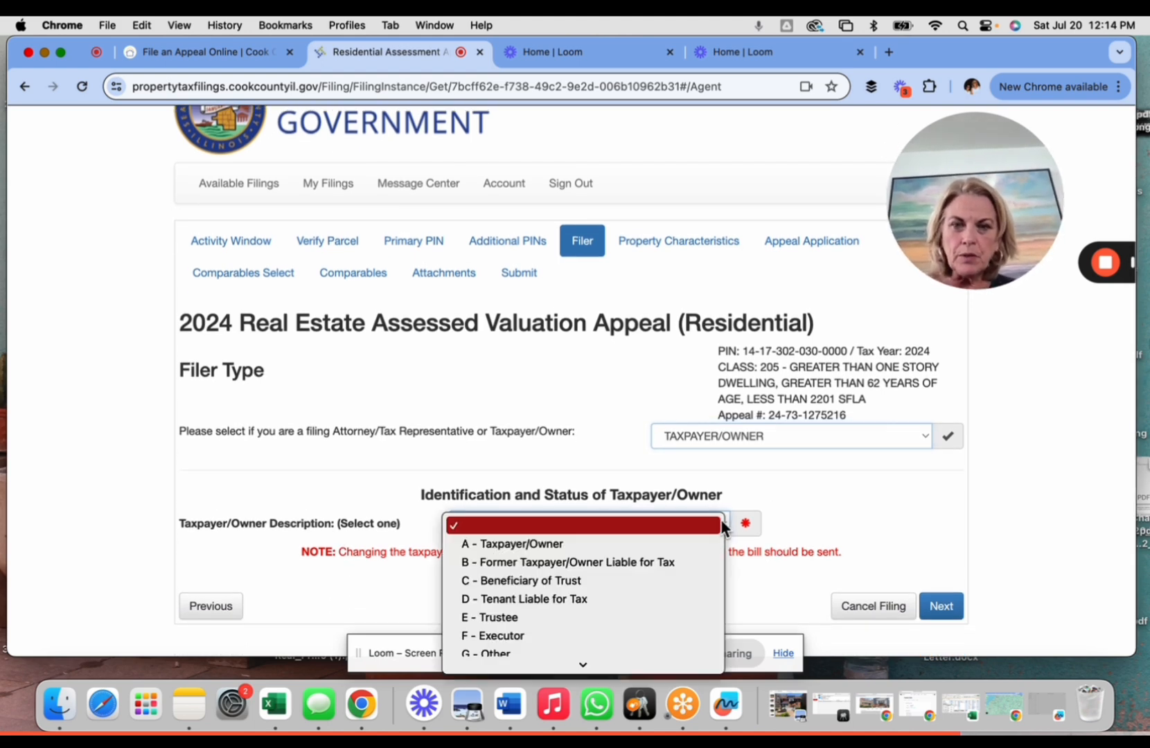
{"action": "left_click", "coordinate": [564, 544]}
{"action": "scroll", "coordinate": [829, 494], "scroll_direction": "down", "scroll_amount": 3}
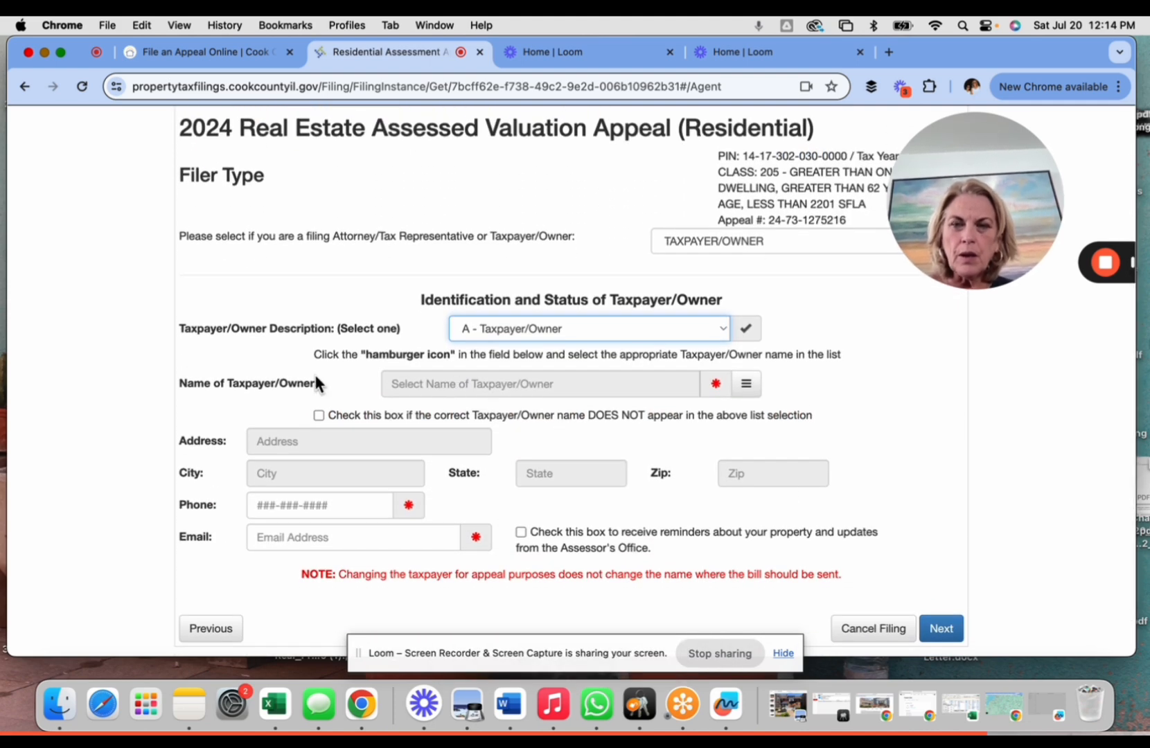
{"action": "scroll", "coordinate": [316, 380], "scroll_direction": "down", "scroll_amount": 1}
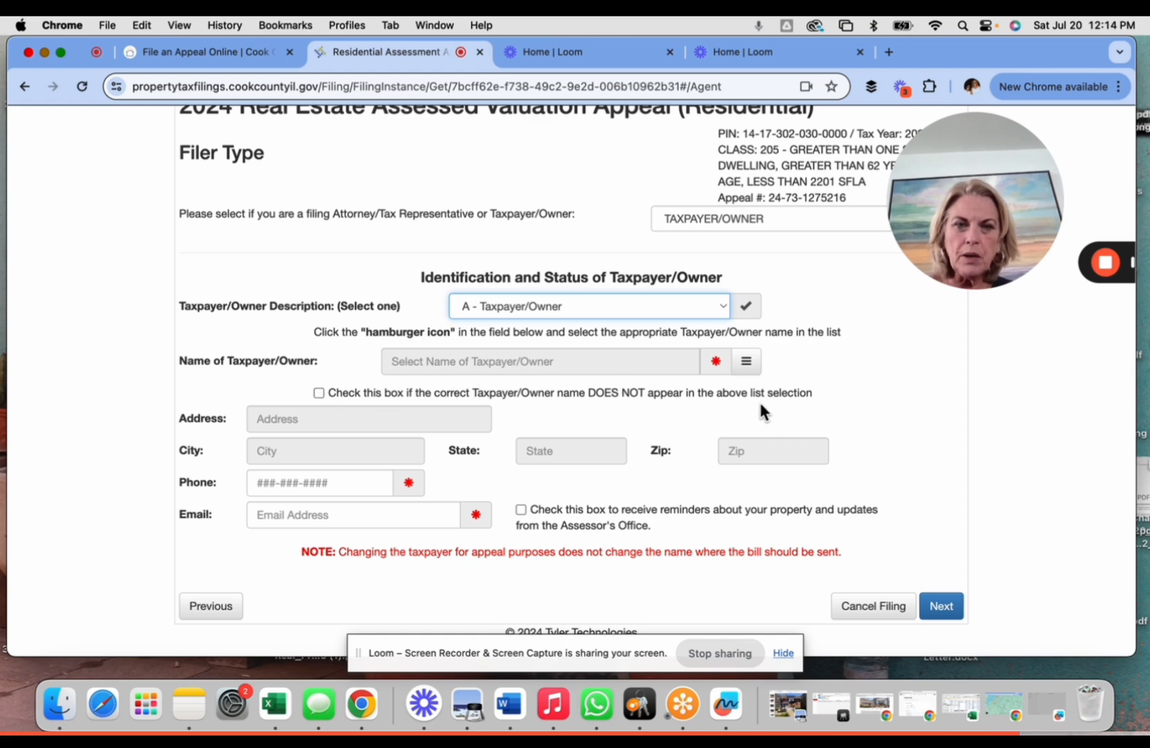
{"action": "left_click", "coordinate": [551, 363]}
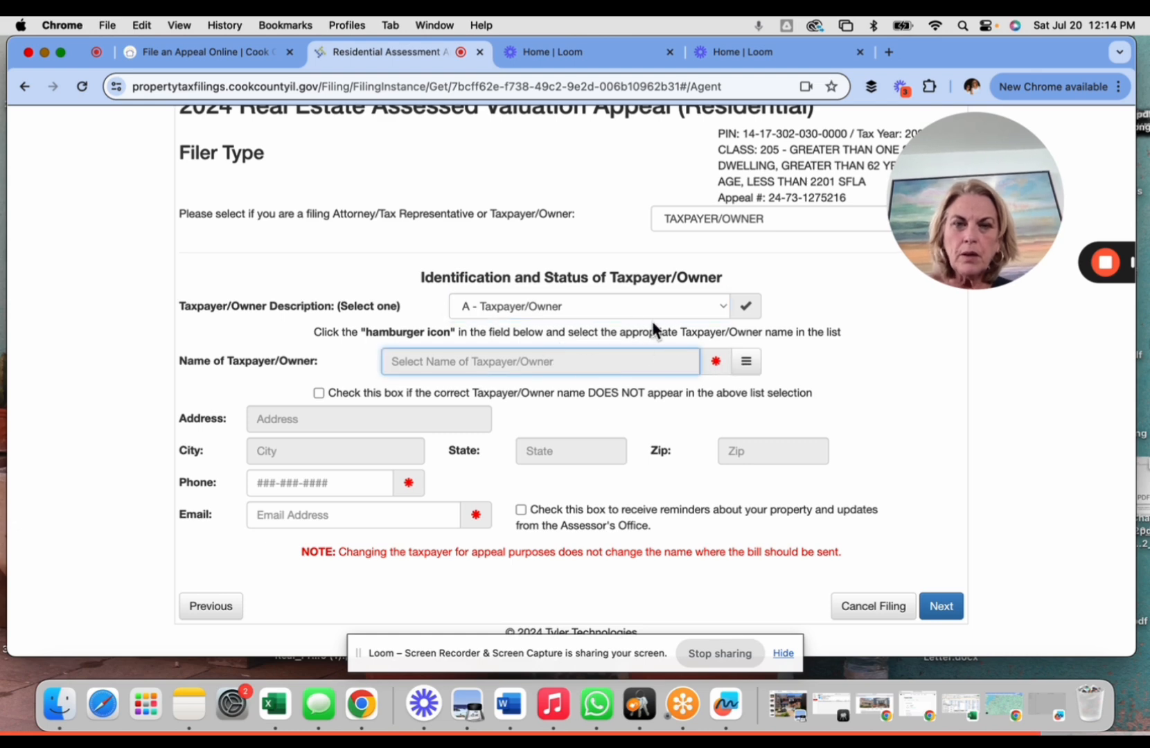
{"action": "left_click", "coordinate": [717, 365]}
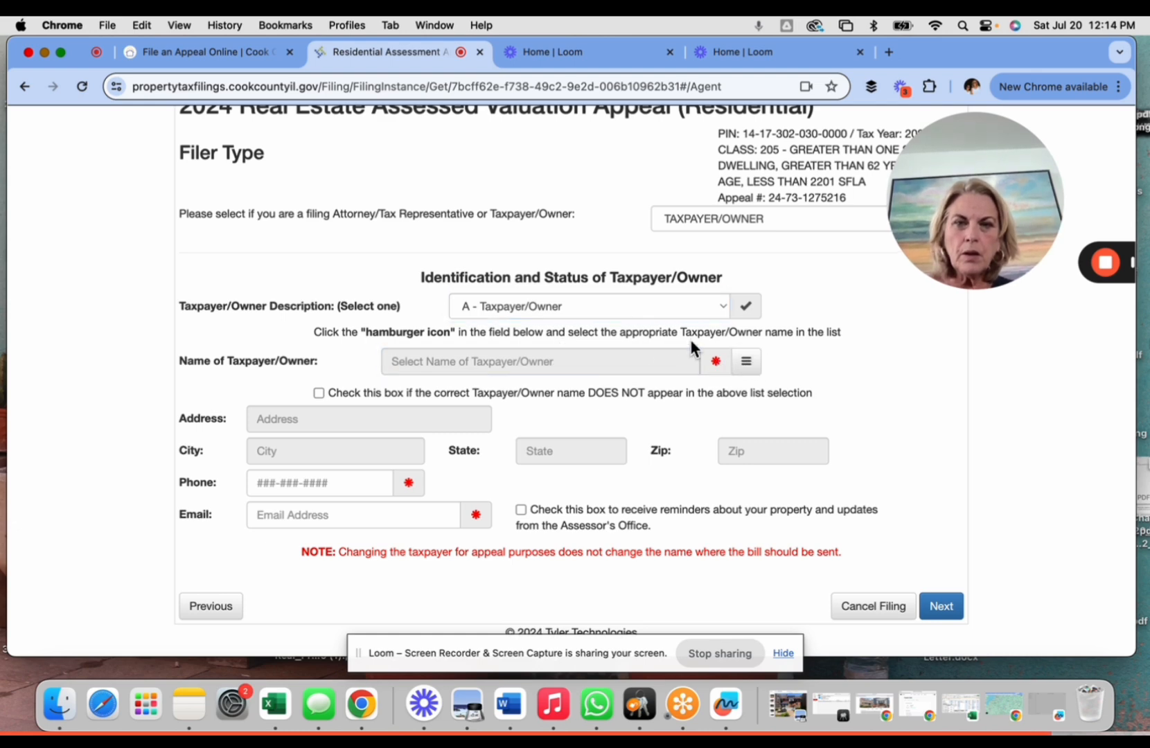
{"action": "left_click", "coordinate": [653, 310]}
{"action": "left_click", "coordinate": [653, 306]}
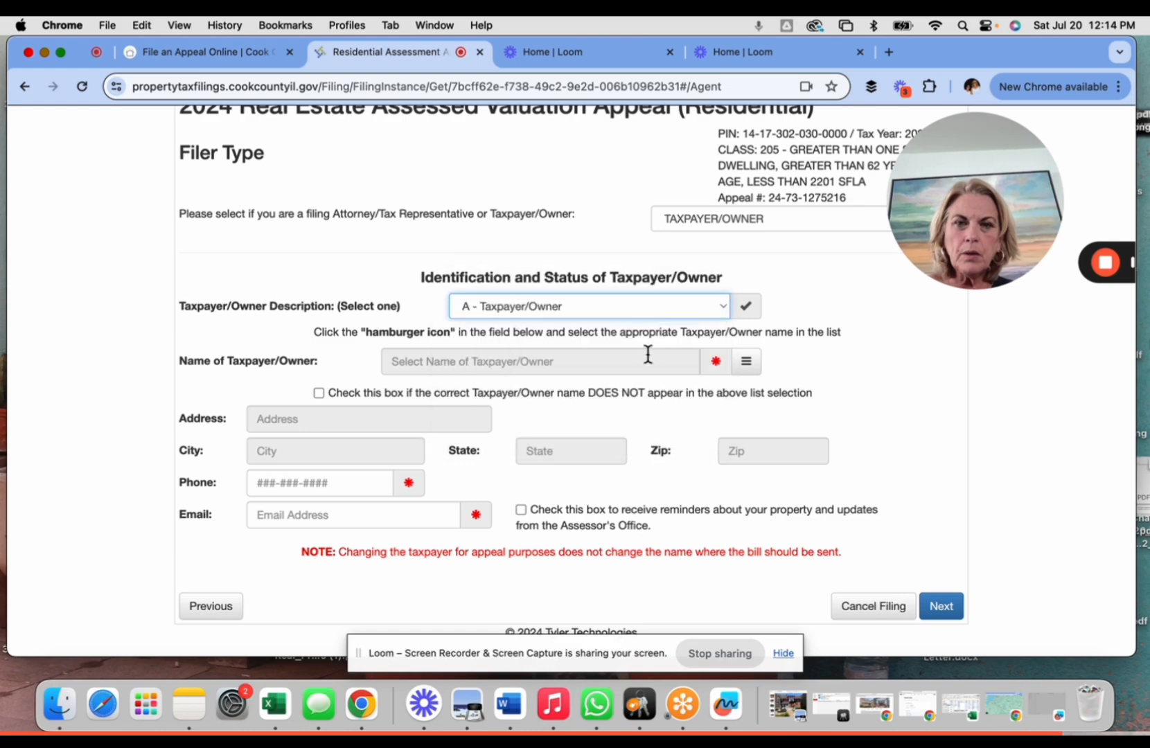
- Fill the taxpayer name and address fields from the owner of record in List Selection
{"action": "left_click", "coordinate": [754, 366]}
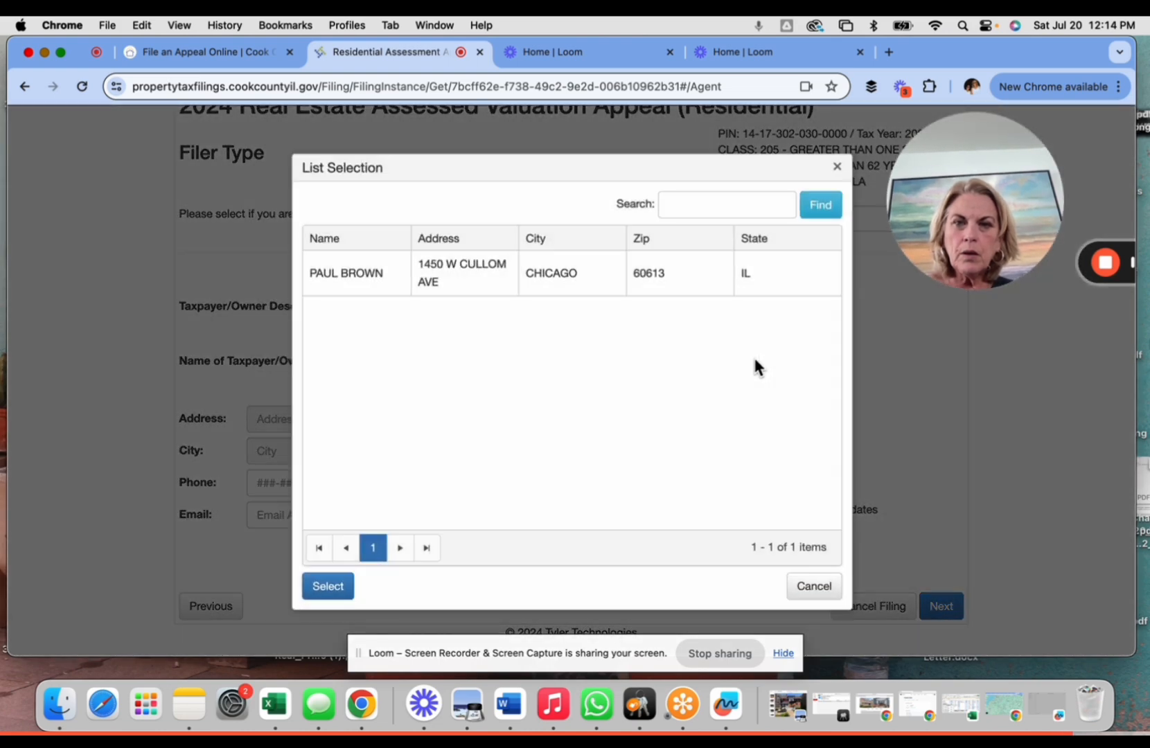
{"action": "left_click", "coordinate": [379, 295]}
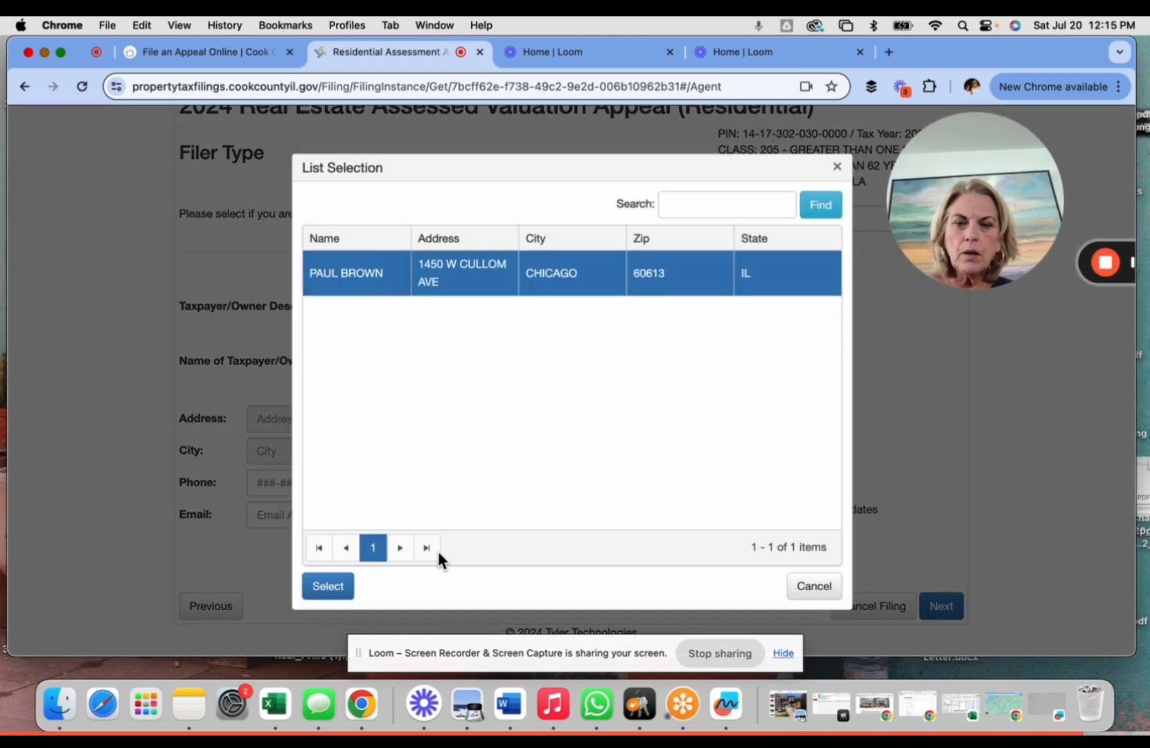
{"action": "left_click", "coordinate": [320, 597]}
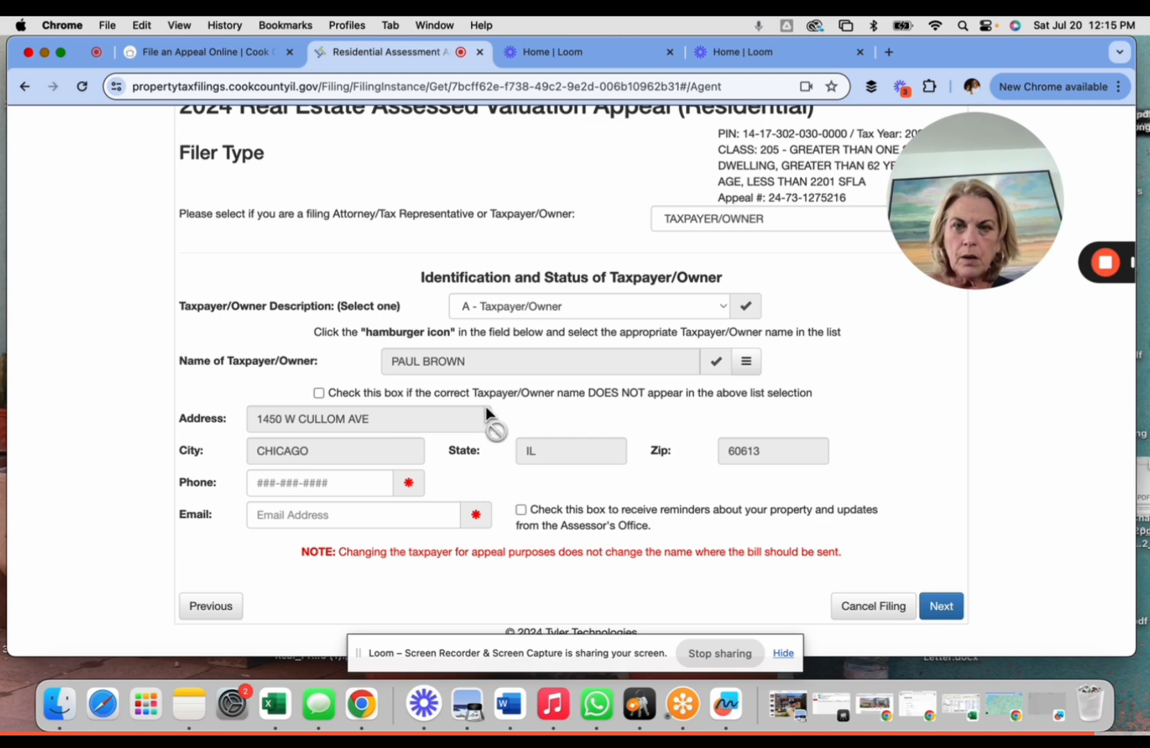
{"action": "left_click", "coordinate": [318, 487]}
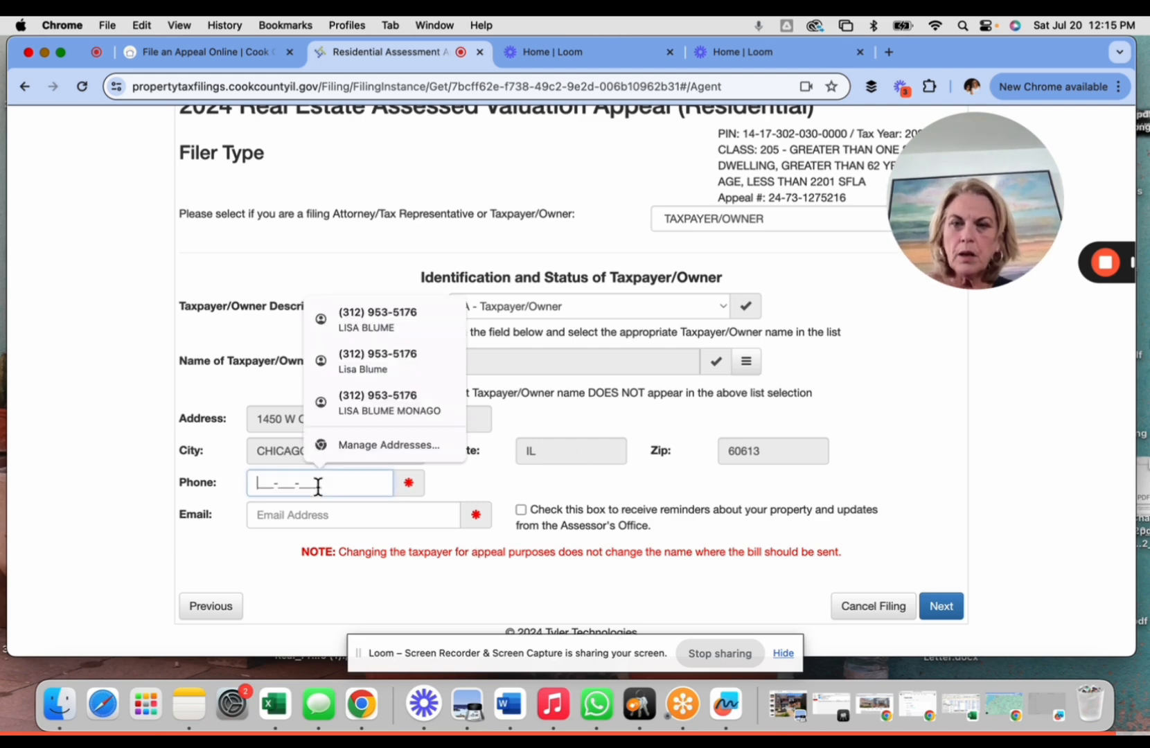
{"action": "left_click", "coordinate": [113, 436]}
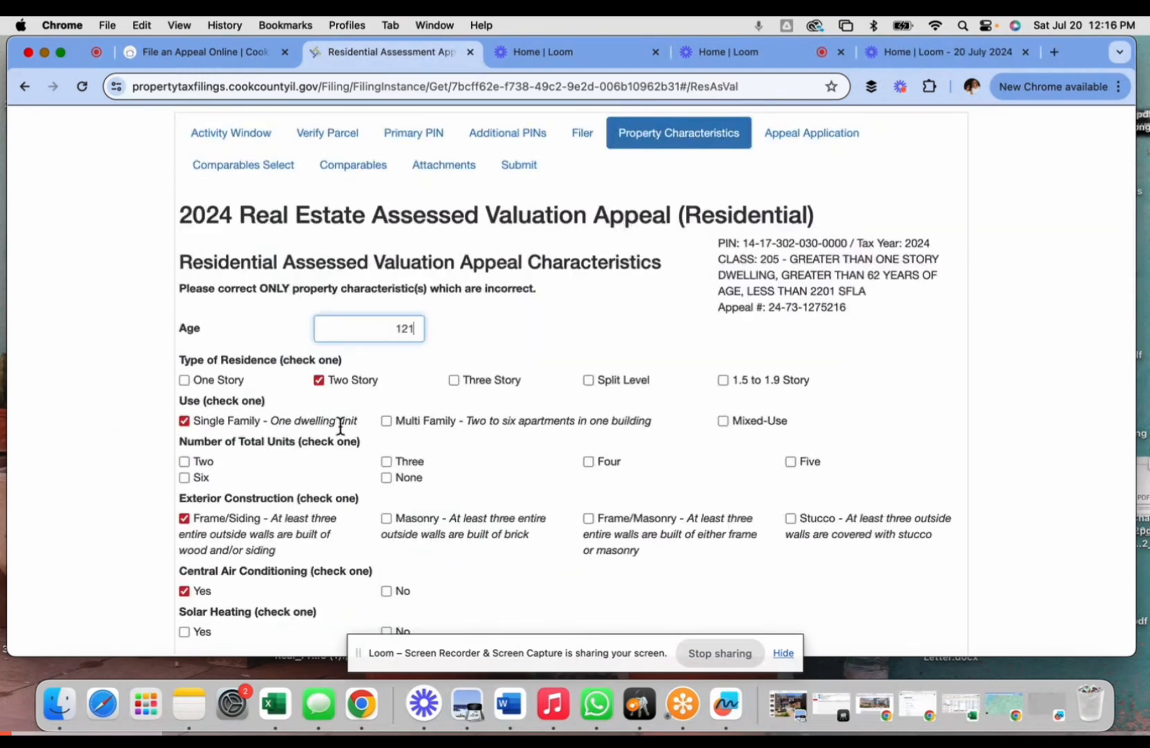
- Leave Two units unchecked and set Solar Heating to No
{"action": "scroll", "coordinate": [298, 426], "scroll_direction": "down", "scroll_amount": 2}
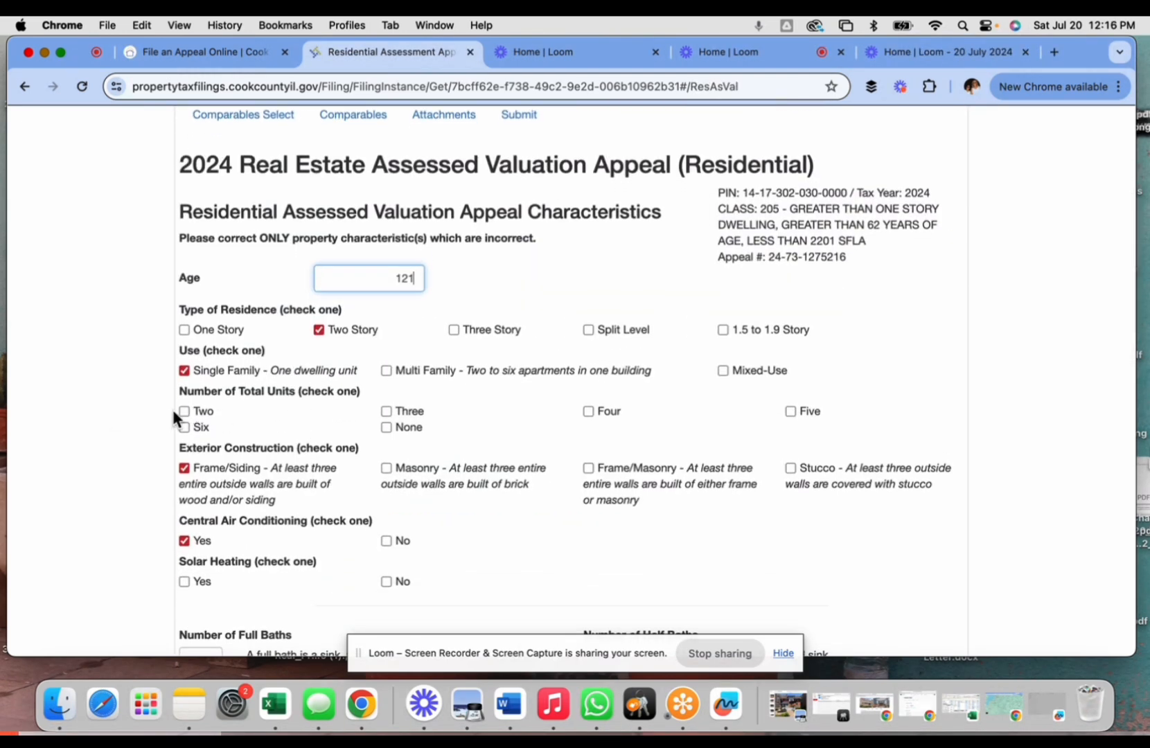
{"action": "scroll", "coordinate": [174, 413], "scroll_direction": "down", "scroll_amount": 1}
{"action": "left_click", "coordinate": [185, 394]}
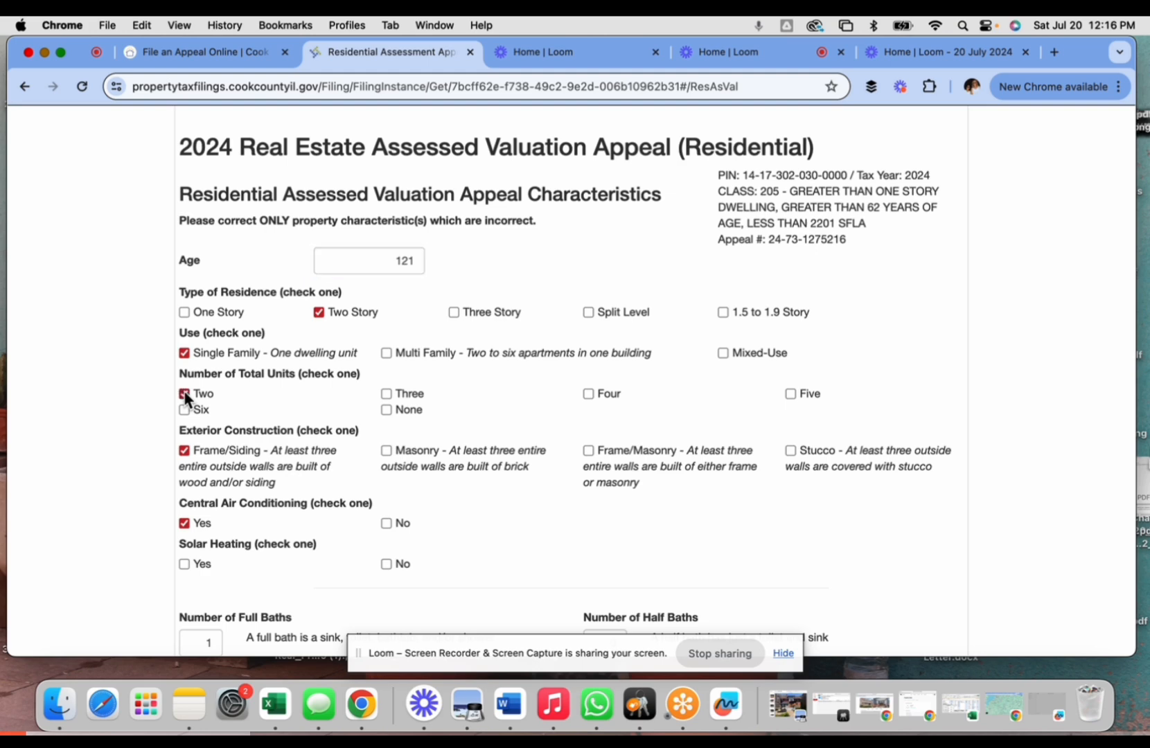
{"action": "scroll", "coordinate": [257, 412], "scroll_direction": "down", "scroll_amount": 2}
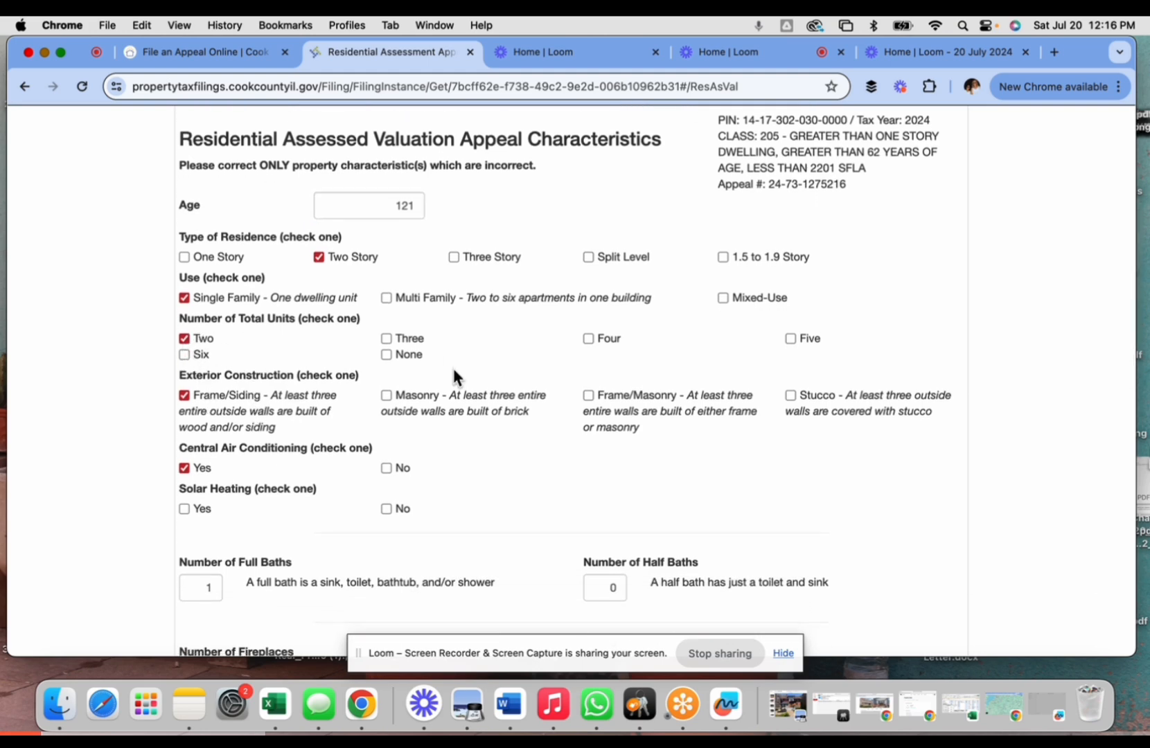
{"action": "left_click", "coordinate": [184, 339]}
{"action": "scroll", "coordinate": [261, 393], "scroll_direction": "down", "scroll_amount": 3}
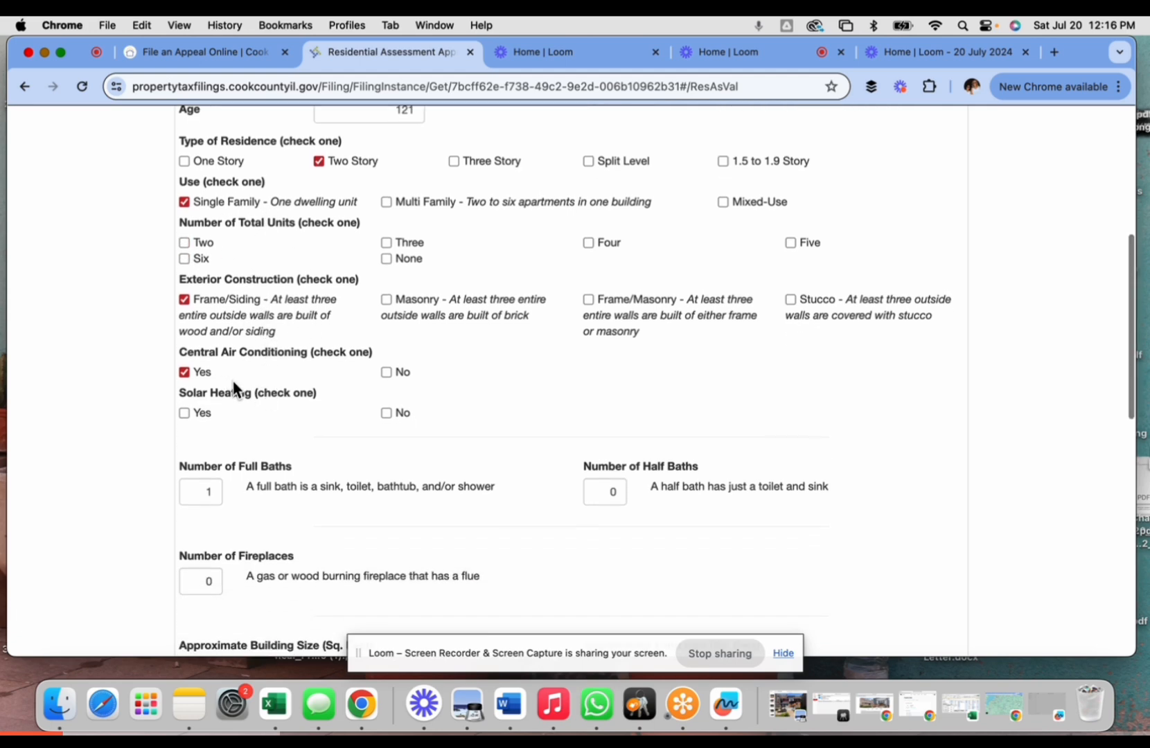
{"action": "scroll", "coordinate": [222, 424], "scroll_direction": "down", "scroll_amount": 2}
{"action": "left_click", "coordinate": [386, 362]}
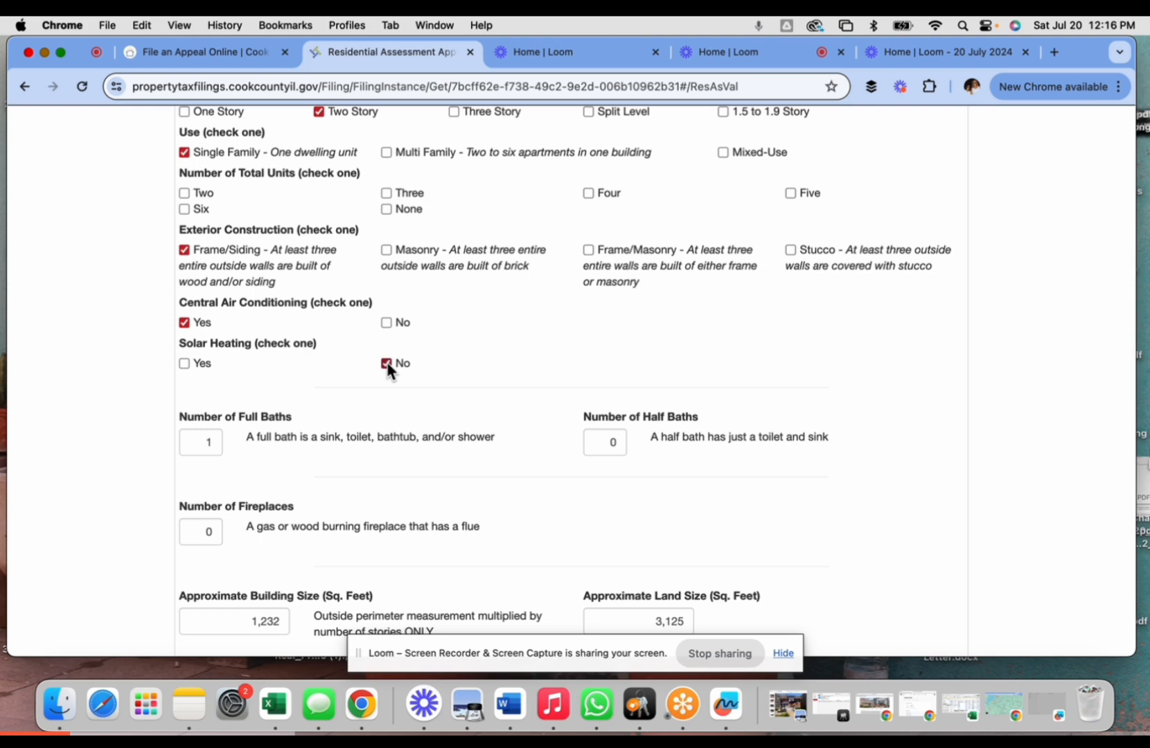
- Confirm the 1.5 Car garage size and save the property characteristics
{"action": "scroll", "coordinate": [387, 363], "scroll_direction": "down", "scroll_amount": 3}
{"action": "scroll", "coordinate": [387, 364], "scroll_direction": "down", "scroll_amount": 1}
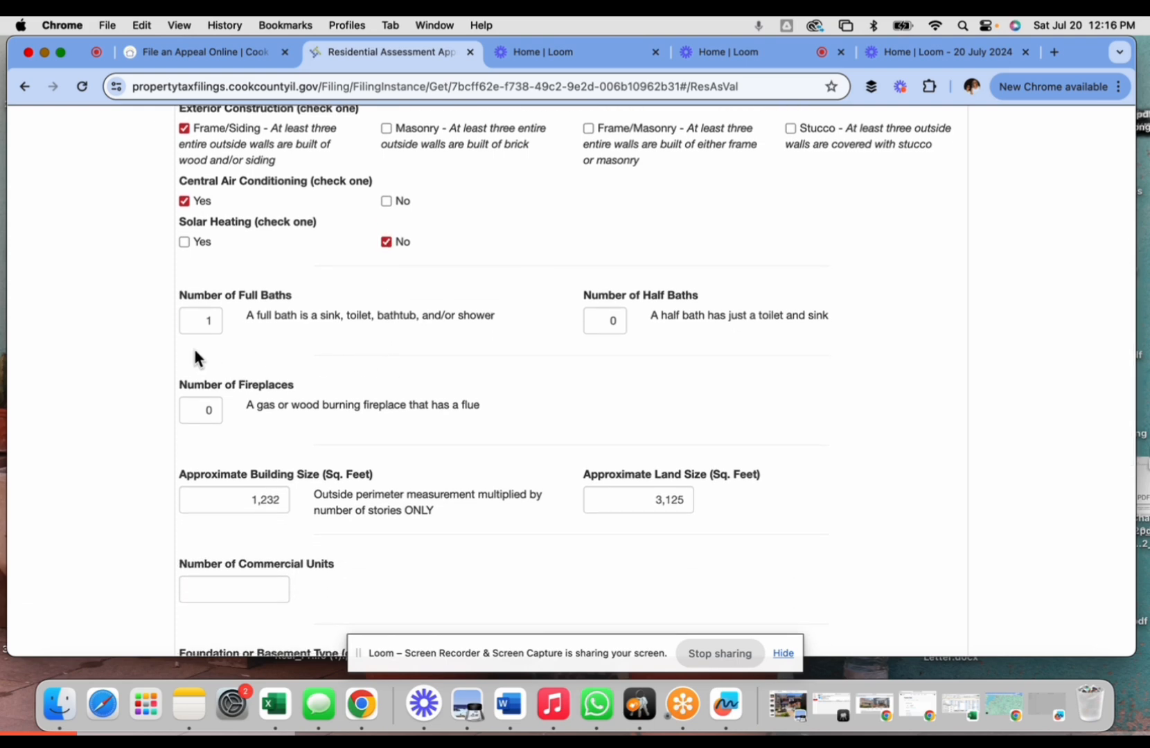
{"action": "scroll", "coordinate": [429, 328], "scroll_direction": "down", "scroll_amount": 3}
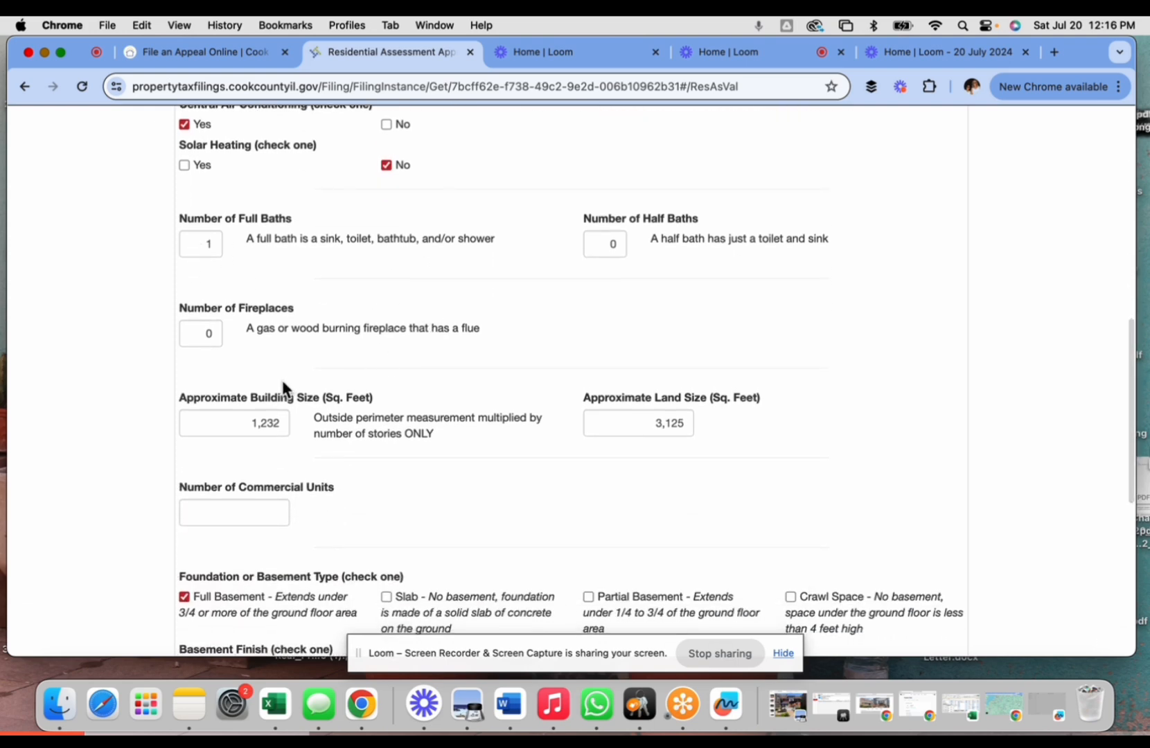
{"action": "scroll", "coordinate": [212, 346], "scroll_direction": "down", "scroll_amount": 2}
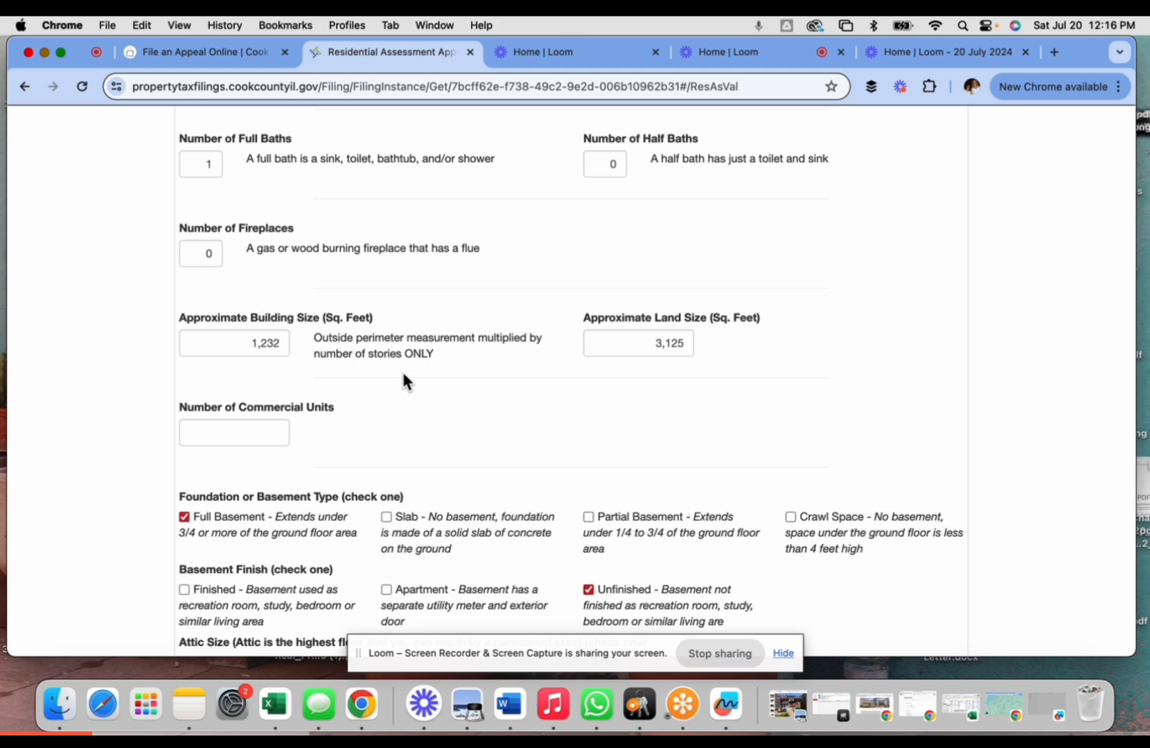
{"action": "scroll", "coordinate": [445, 398], "scroll_direction": "down", "scroll_amount": 1}
{"action": "scroll", "coordinate": [447, 400], "scroll_direction": "down", "scroll_amount": 3}
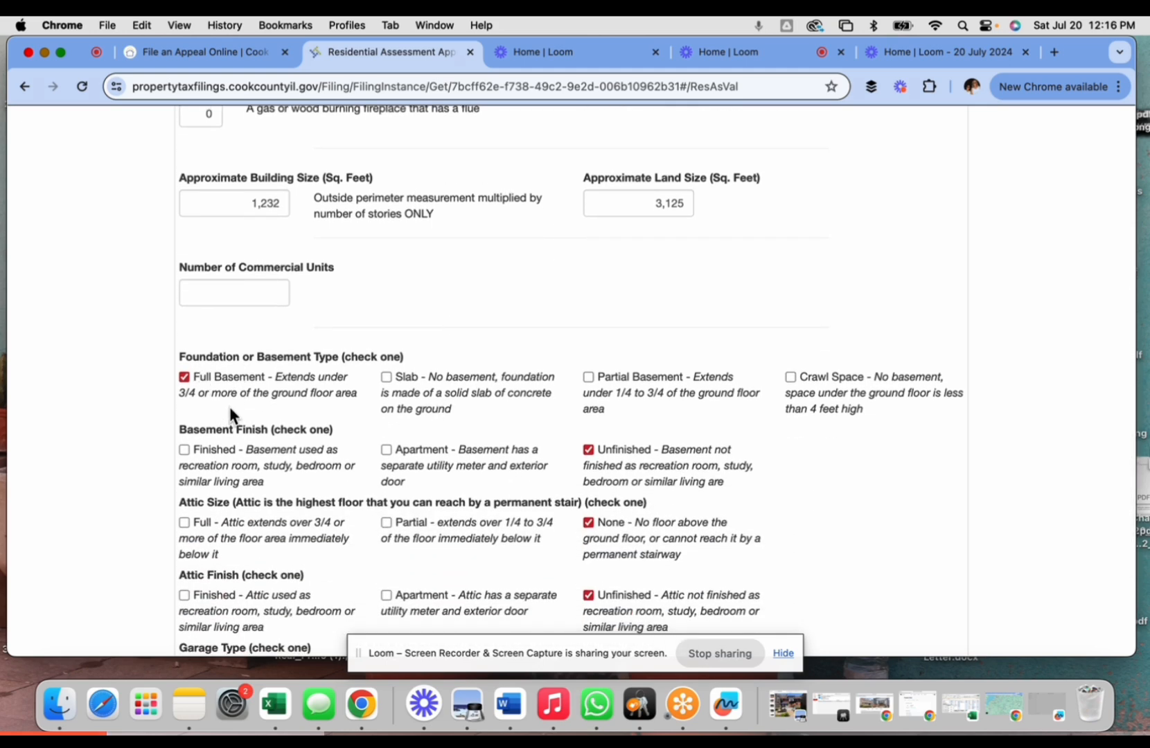
{"action": "scroll", "coordinate": [230, 415], "scroll_direction": "down", "scroll_amount": 1}
{"action": "scroll", "coordinate": [608, 458], "scroll_direction": "down", "scroll_amount": 2}
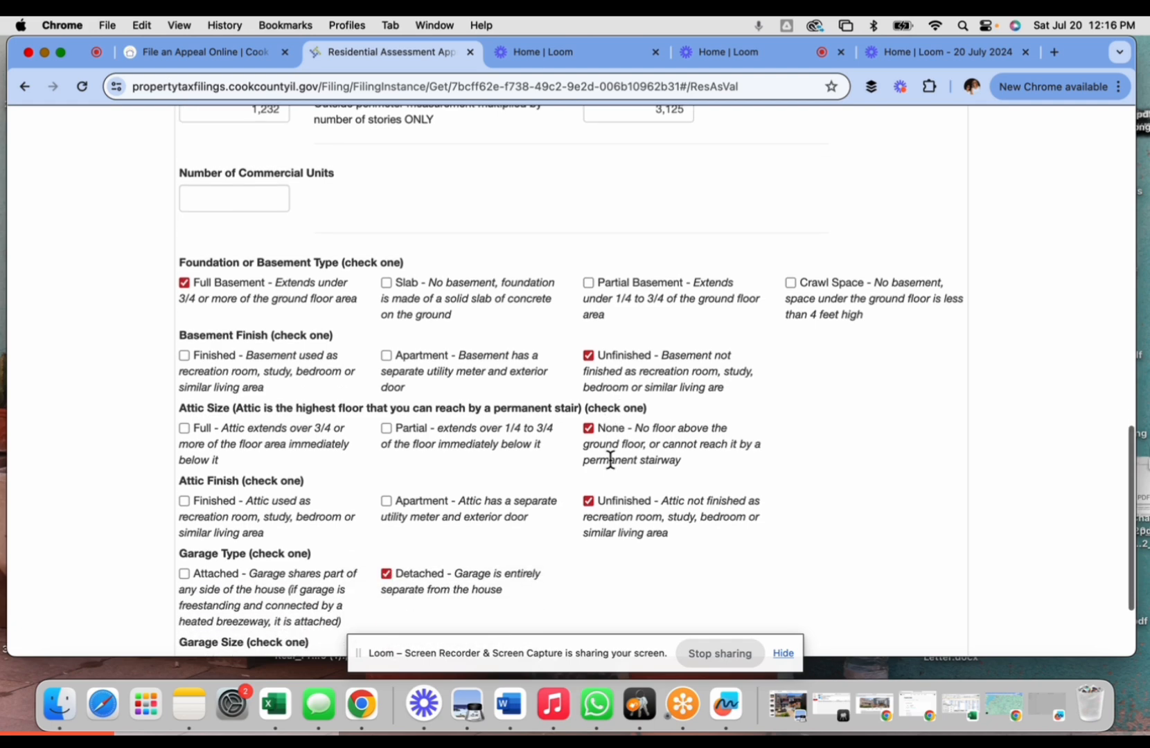
{"action": "scroll", "coordinate": [610, 460], "scroll_direction": "down", "scroll_amount": 1}
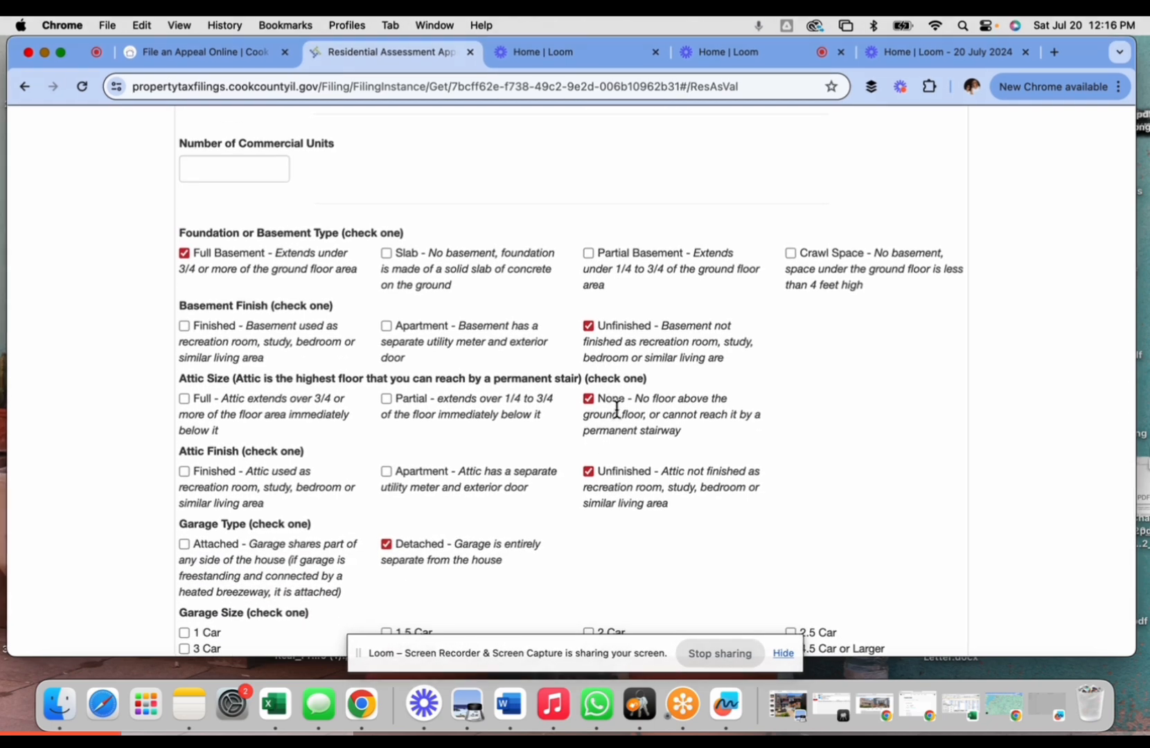
{"action": "scroll", "coordinate": [616, 433], "scroll_direction": "down", "scroll_amount": 1}
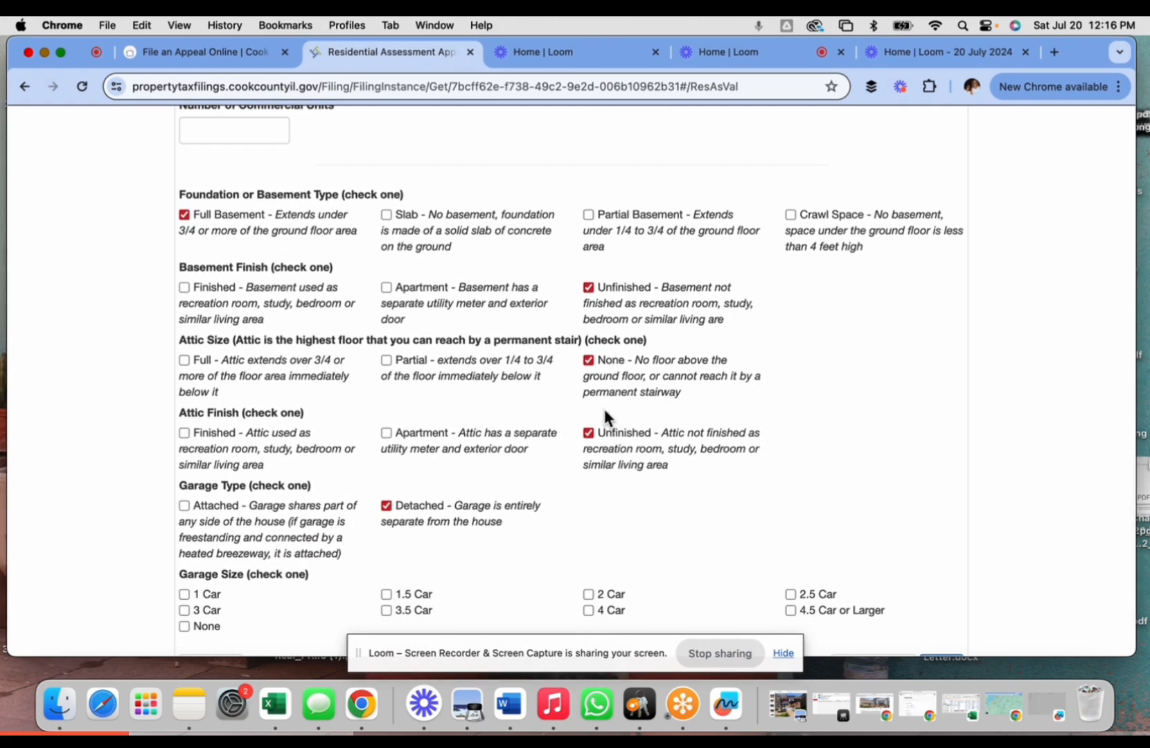
{"action": "scroll", "coordinate": [619, 467], "scroll_direction": "down", "scroll_amount": 2}
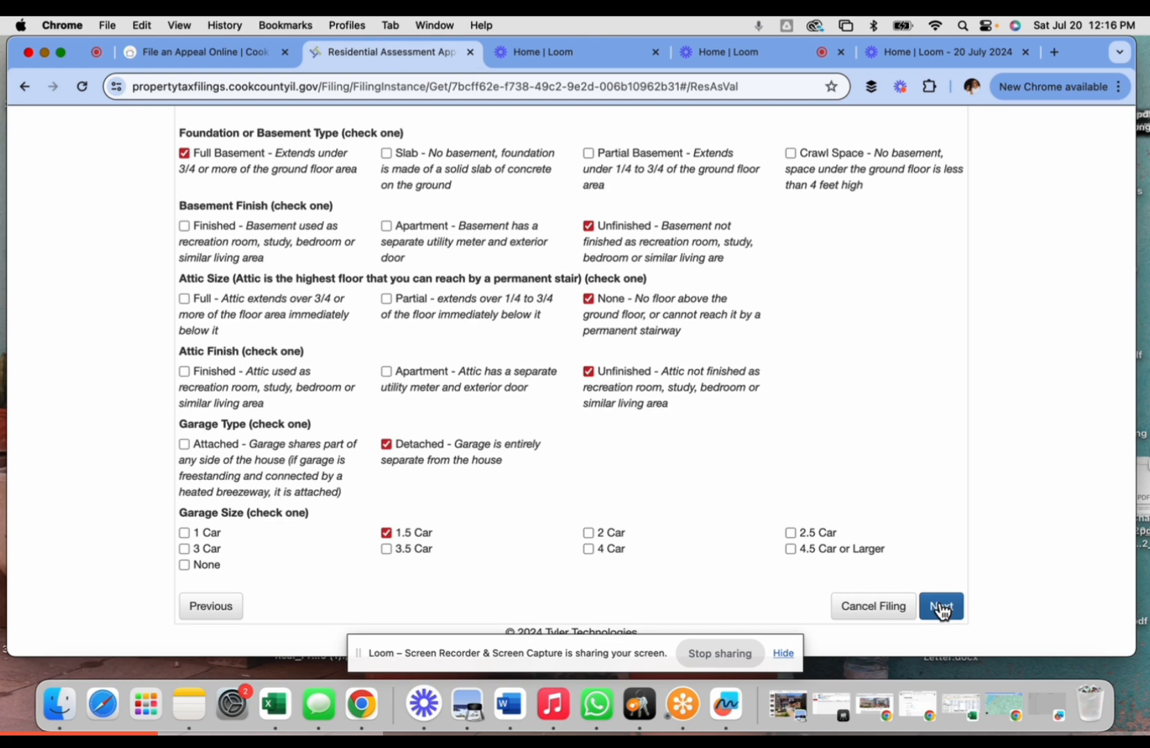
{"action": "left_click", "coordinate": [940, 605]}
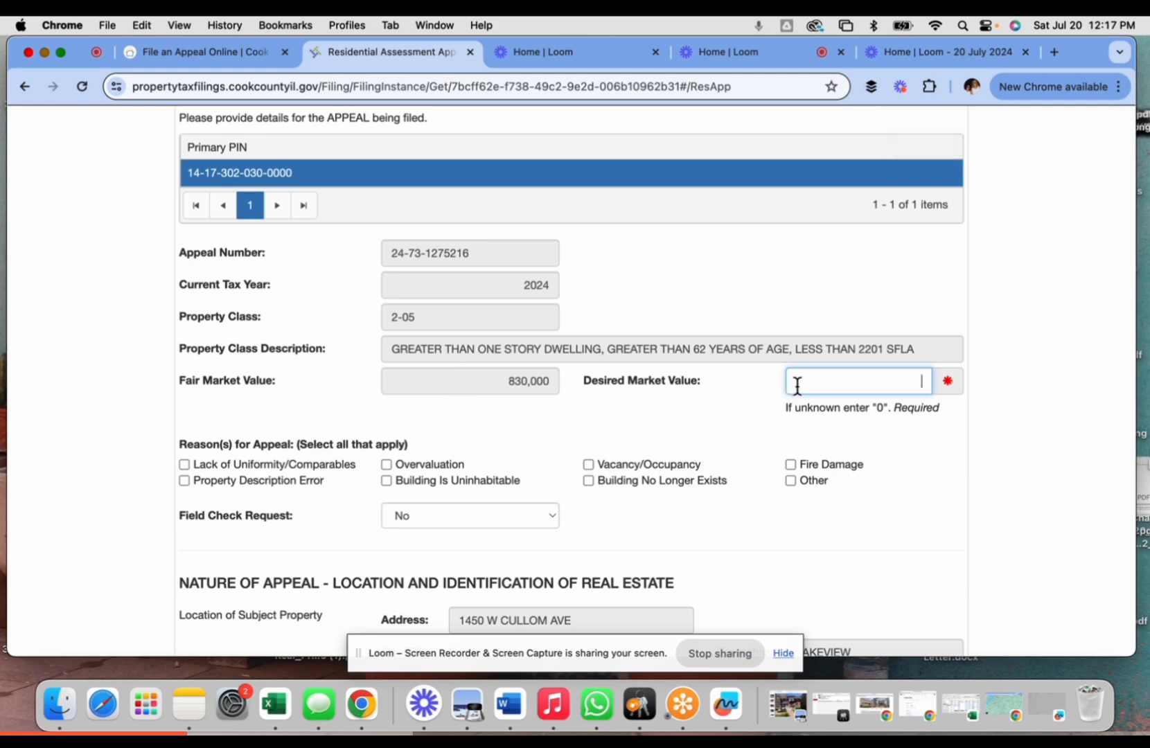
- Enter desired value 0, choose Overvaluation explained by lower-value area comps, mark Single Family, and save
{"action": "type", "text": "0"}
{"action": "scroll", "coordinate": [728, 381], "scroll_direction": "down", "scroll_amount": 3}
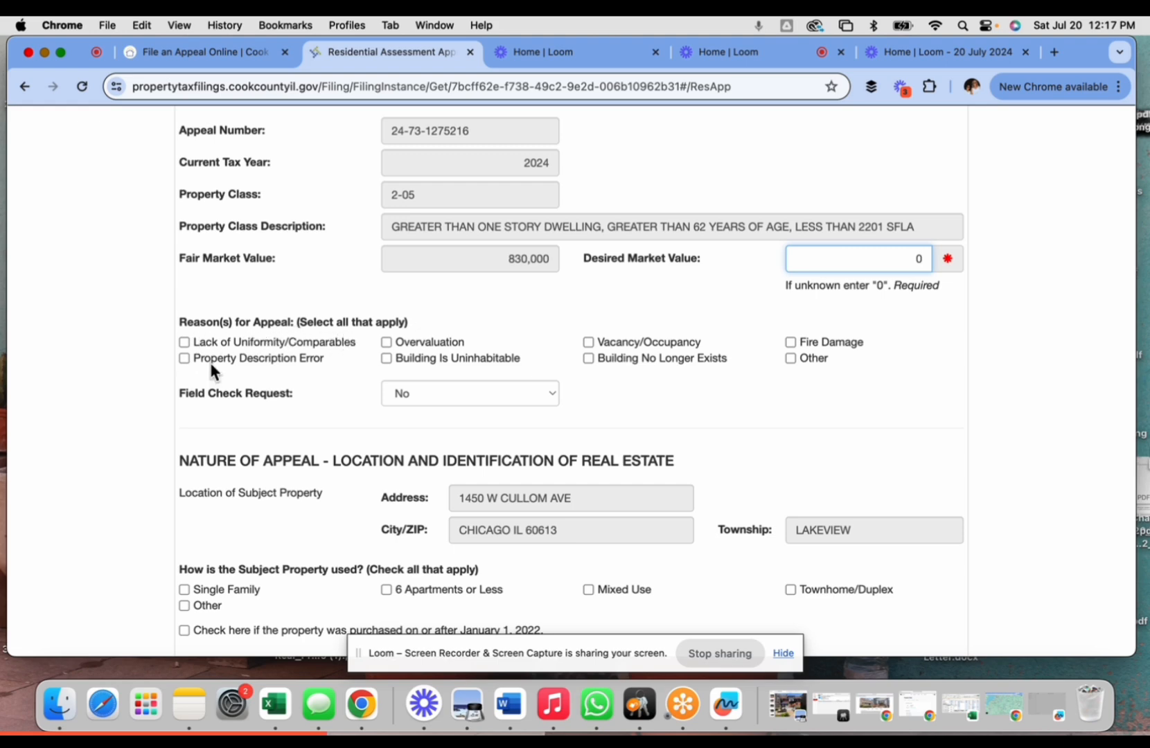
{"action": "left_click", "coordinate": [387, 342]}
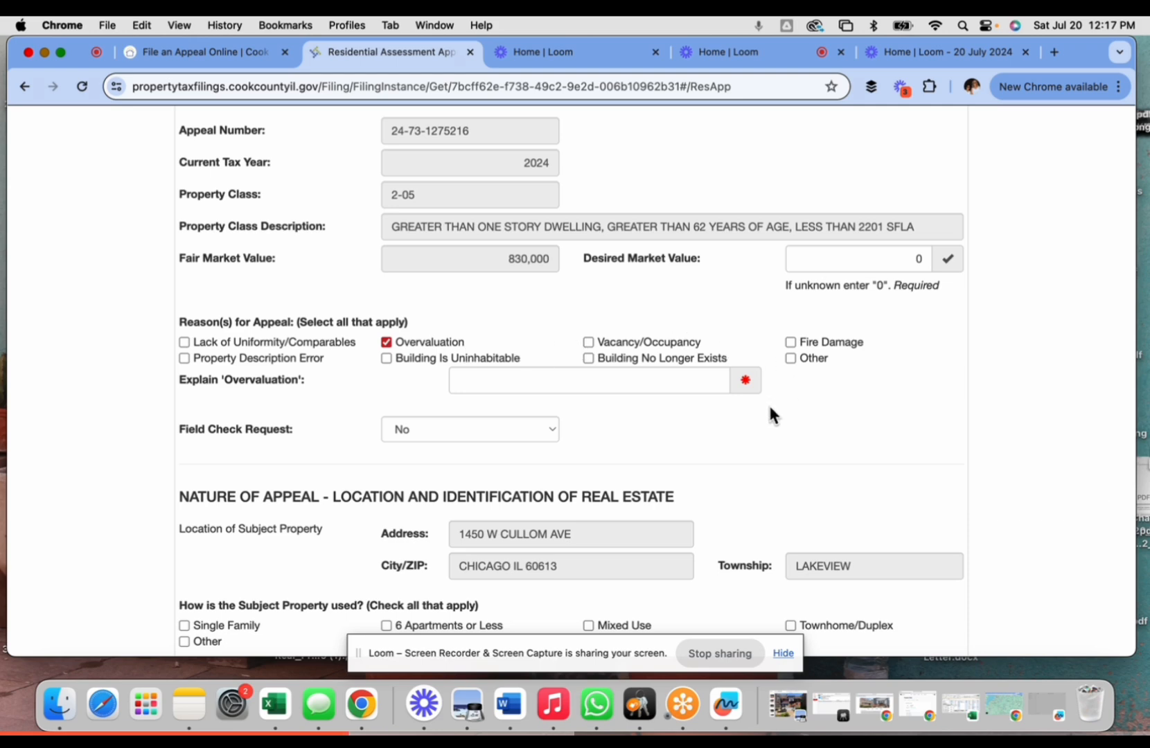
{"action": "left_click", "coordinate": [467, 382]}
{"action": "type", "text": "comps in area show lower value"}
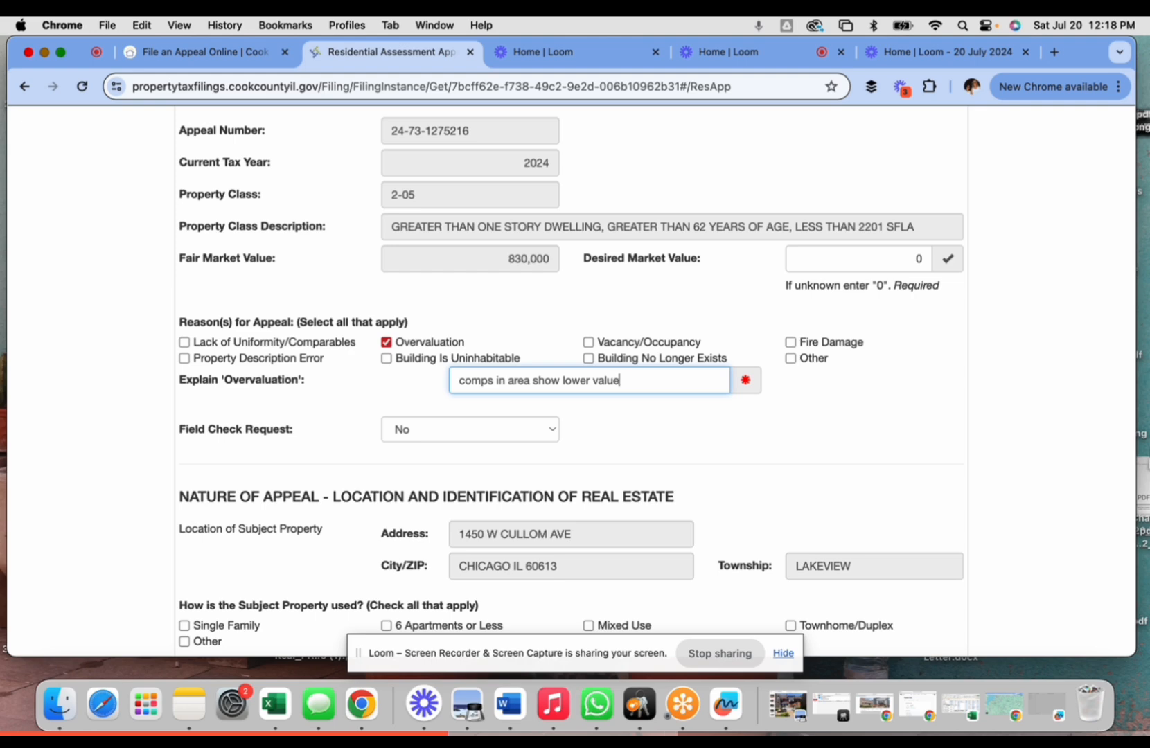
{"action": "scroll", "coordinate": [530, 436], "scroll_direction": "down", "scroll_amount": 3}
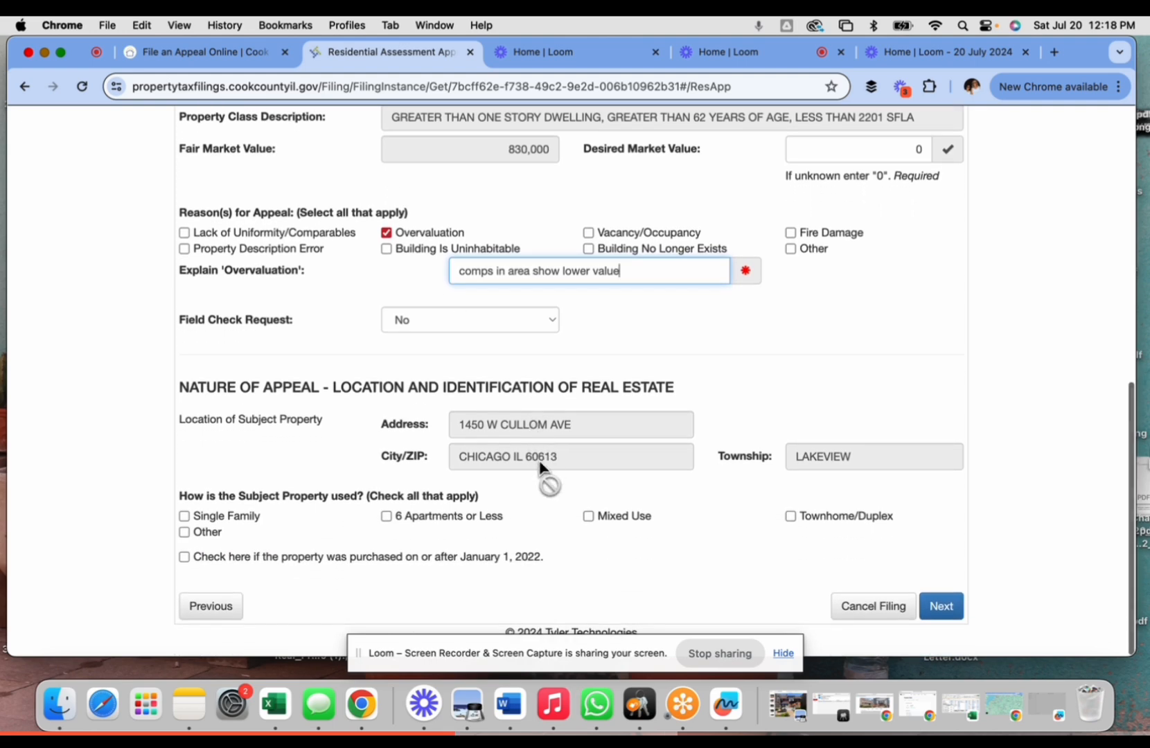
{"action": "left_click", "coordinate": [185, 518]}
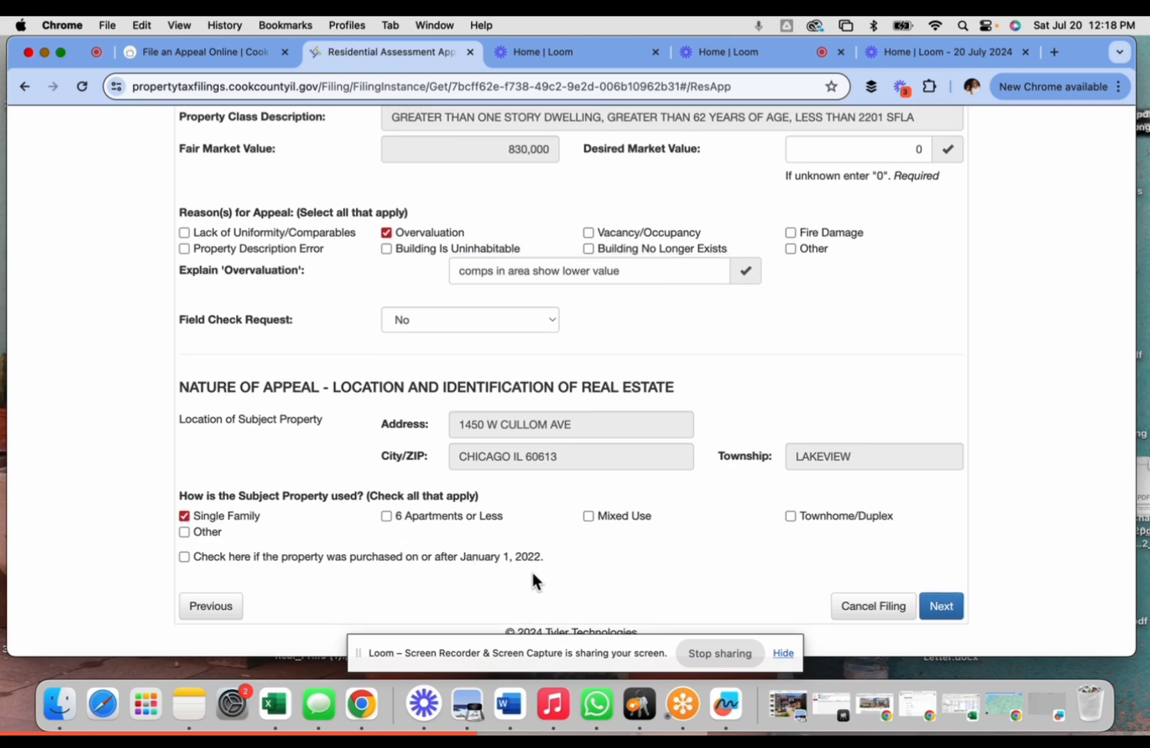
{"action": "left_click", "coordinate": [947, 606]}
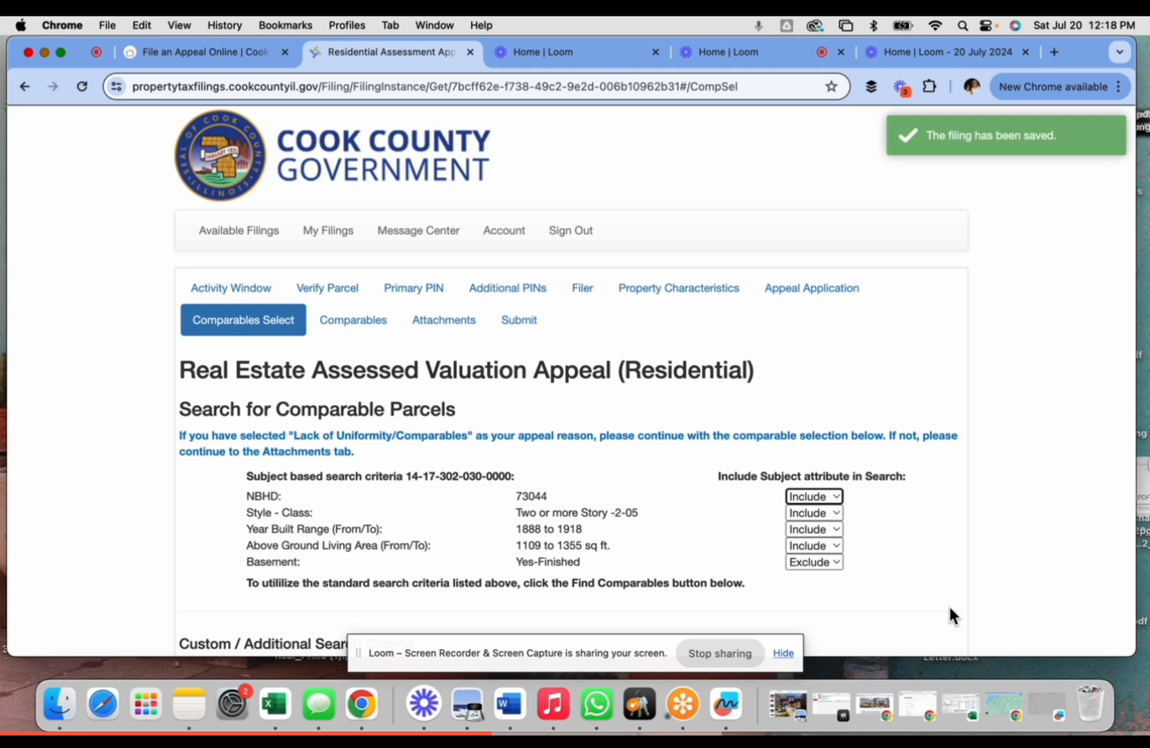
- Keep the neighborhood criterion included and dismiss the no-record-selected warning
{"action": "scroll", "coordinate": [635, 536], "scroll_direction": "down", "scroll_amount": 4}
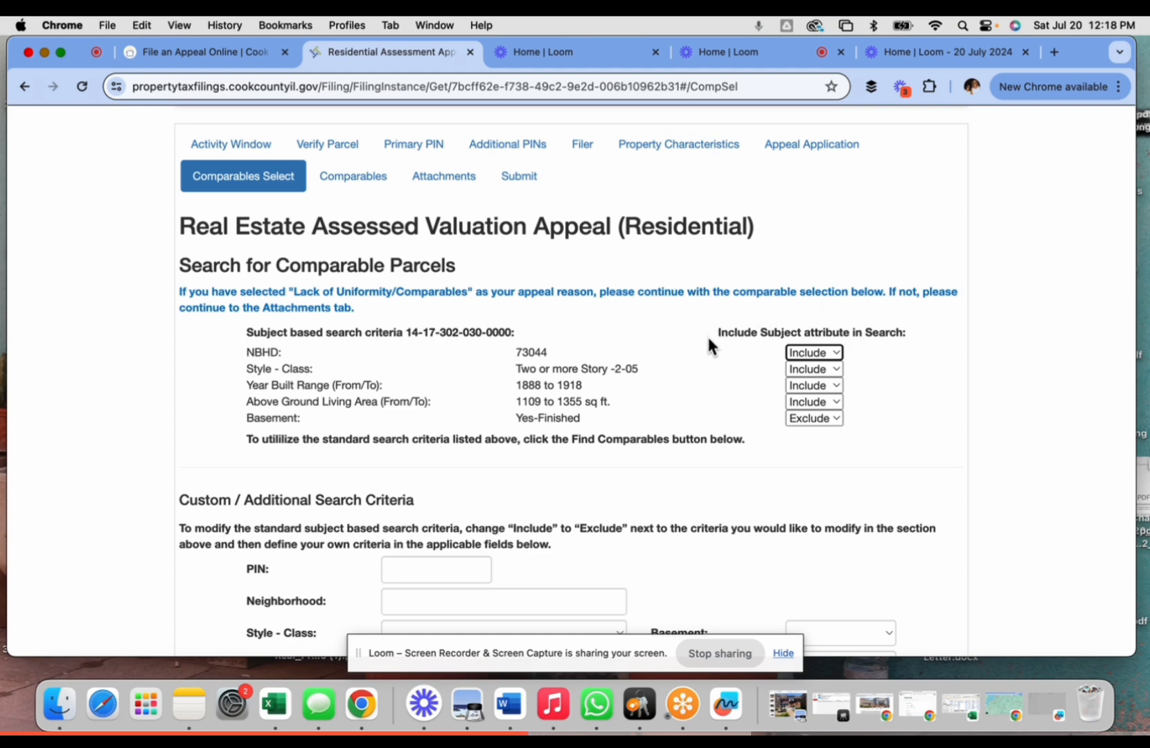
{"action": "left_click", "coordinate": [814, 350]}
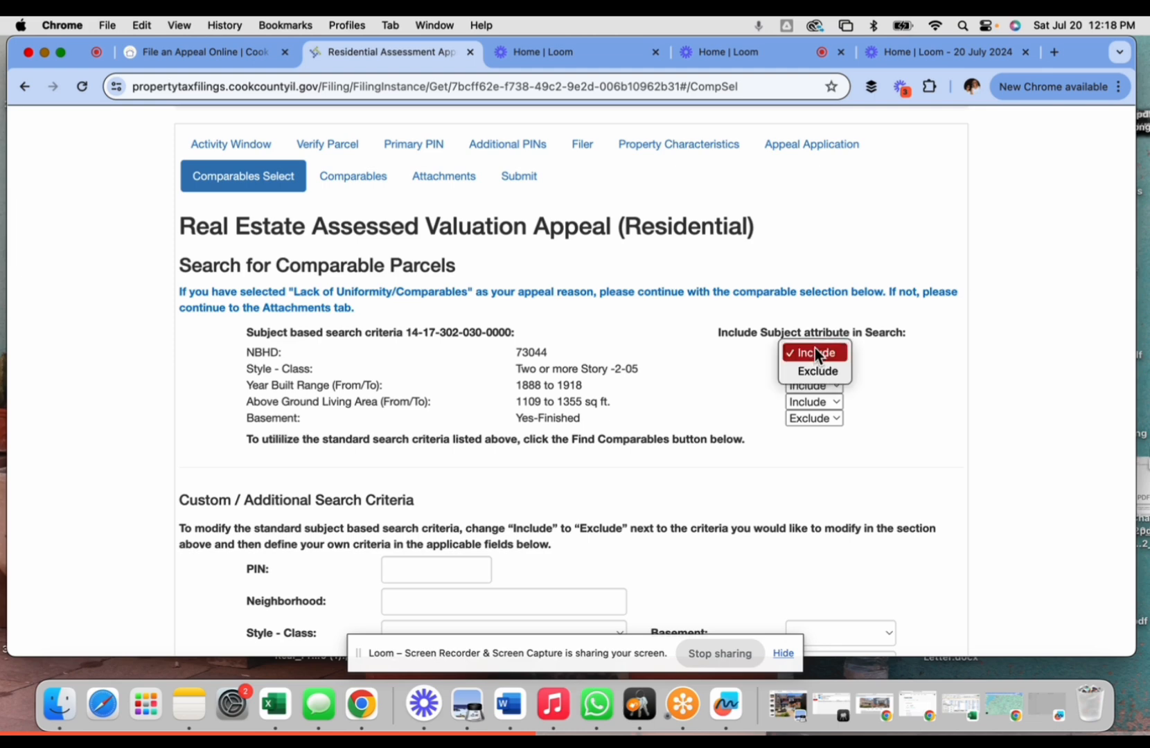
{"action": "left_click", "coordinate": [815, 352]}
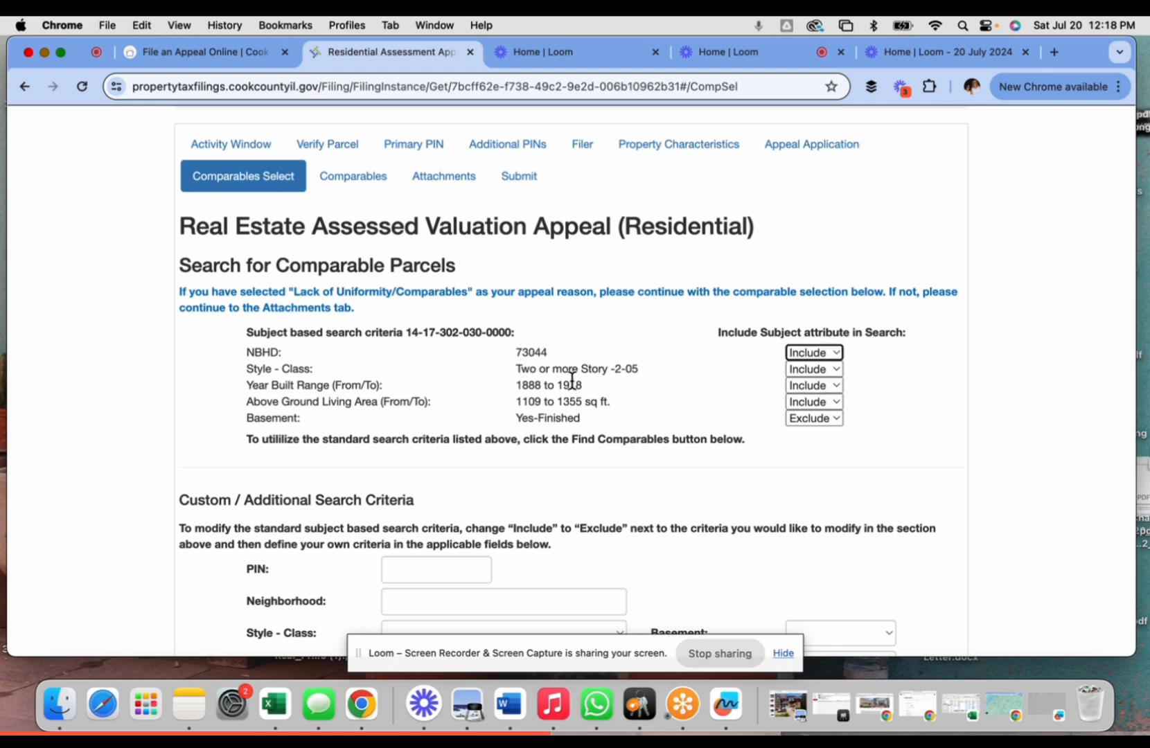
{"action": "scroll", "coordinate": [572, 379], "scroll_direction": "down", "scroll_amount": 1}
{"action": "scroll", "coordinate": [568, 360], "scroll_direction": "down", "scroll_amount": 1}
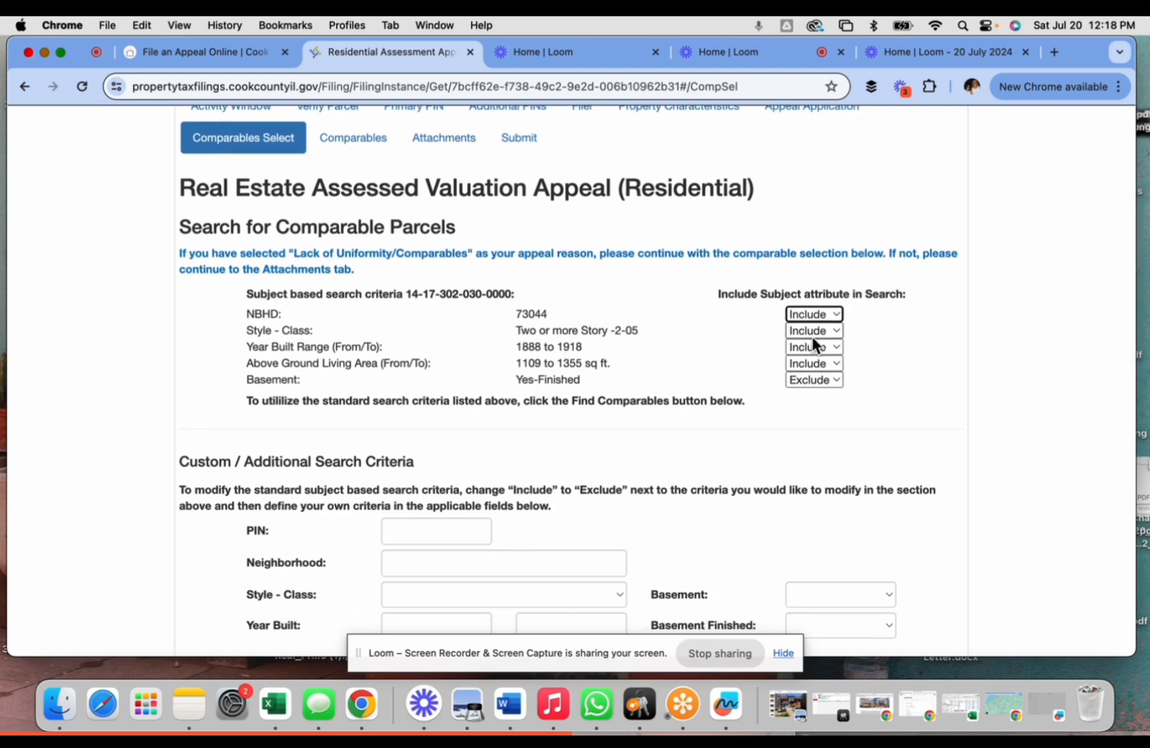
{"action": "scroll", "coordinate": [742, 394], "scroll_direction": "down", "scroll_amount": 5}
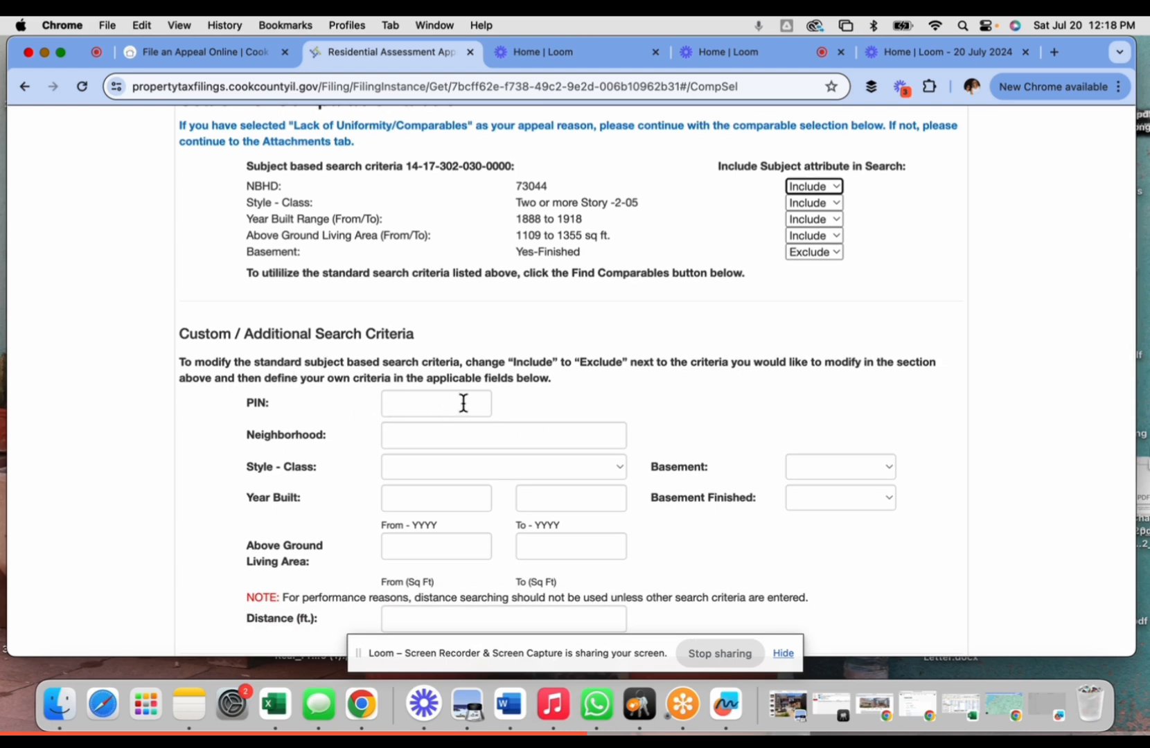
{"action": "scroll", "coordinate": [390, 488], "scroll_direction": "down", "scroll_amount": 5}
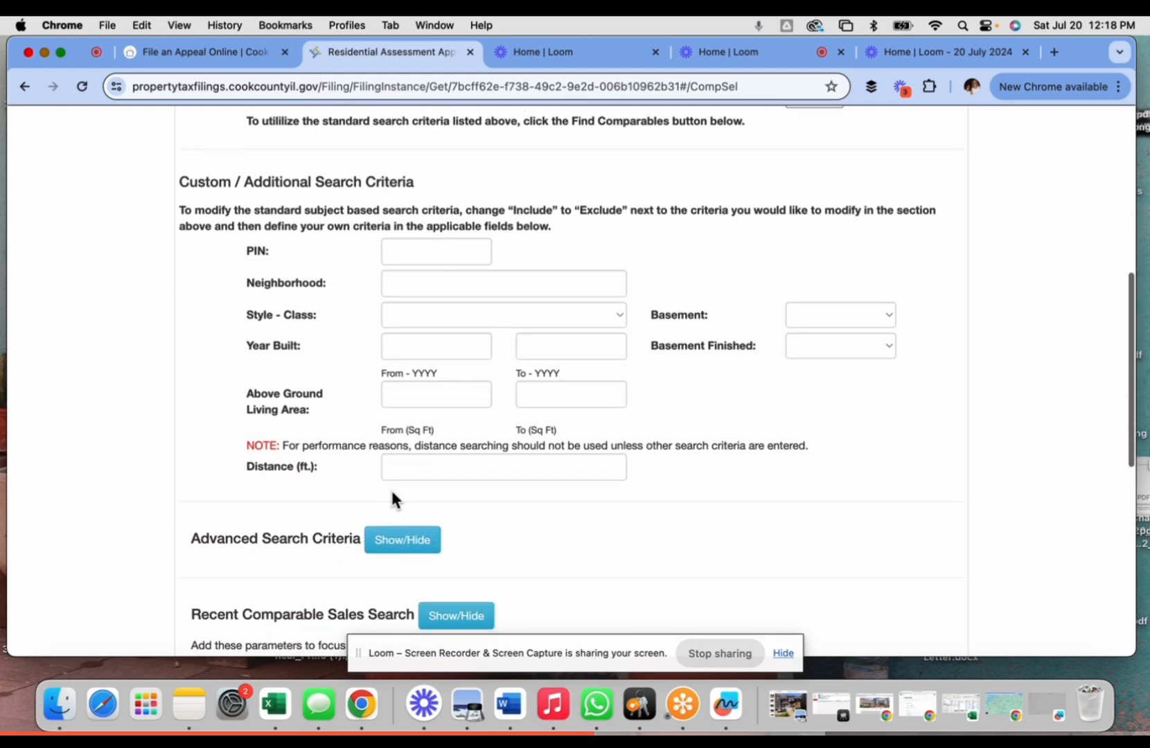
{"action": "scroll", "coordinate": [326, 533], "scroll_direction": "down", "scroll_amount": 6}
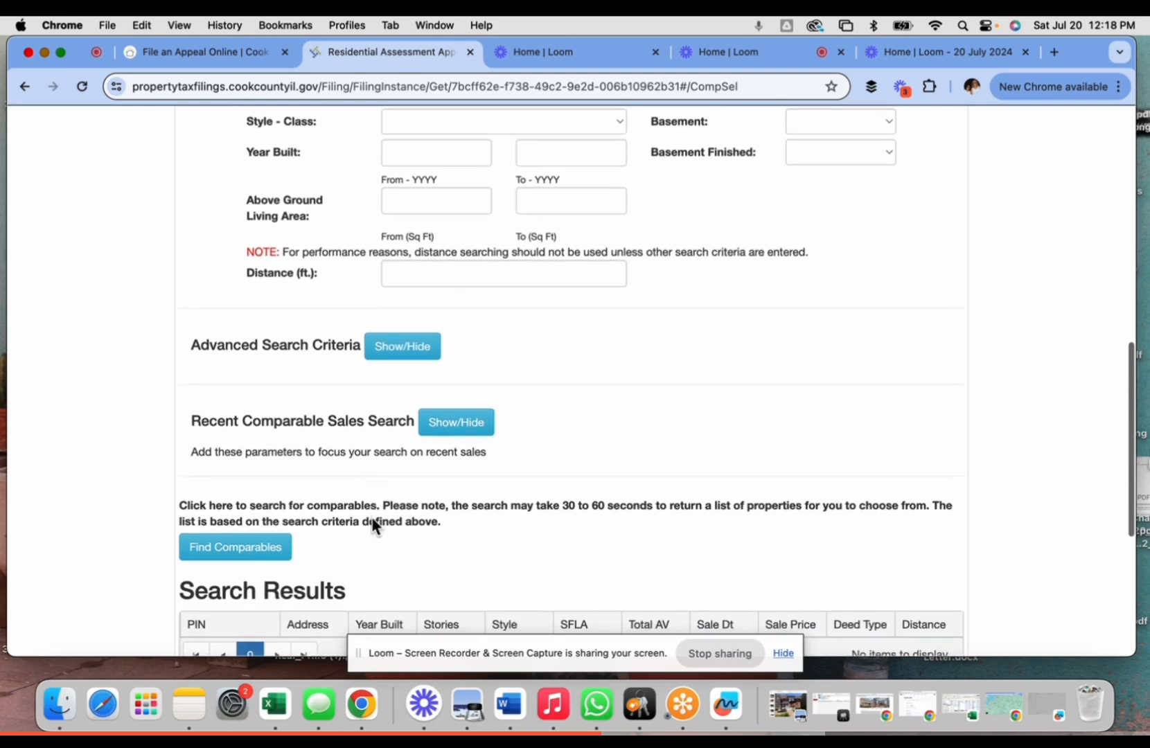
{"action": "scroll", "coordinate": [374, 526], "scroll_direction": "down", "scroll_amount": 8}
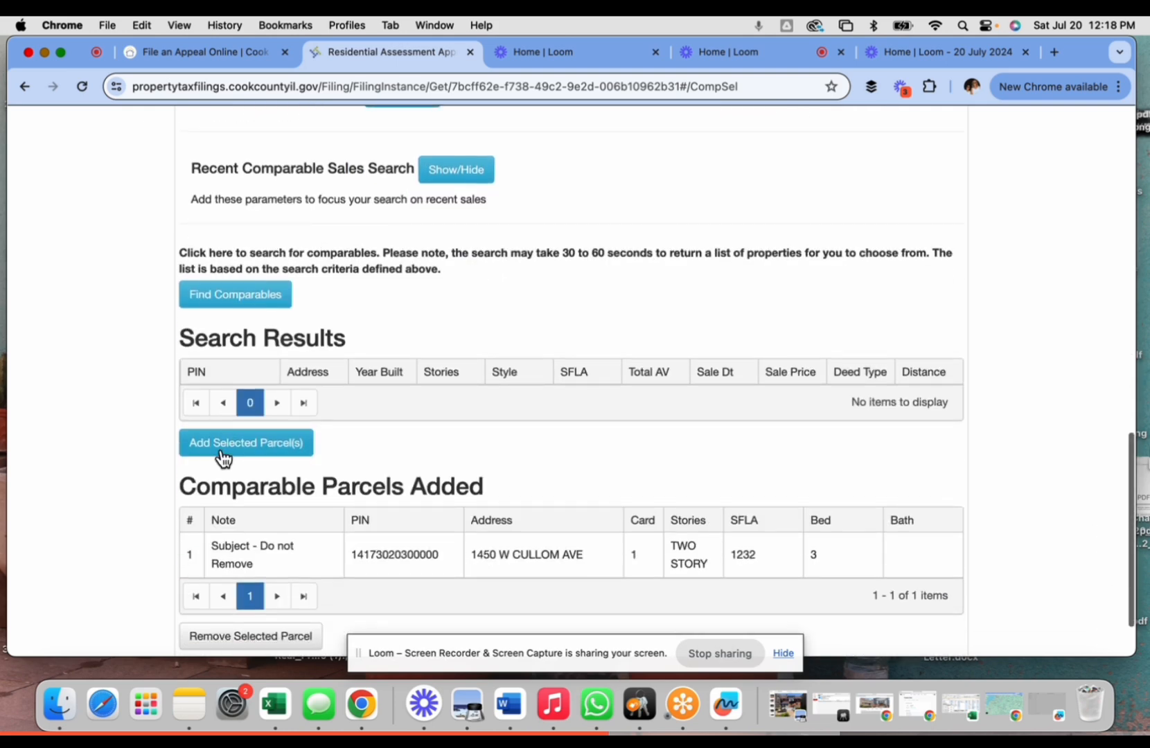
{"action": "scroll", "coordinate": [223, 457], "scroll_direction": "down", "scroll_amount": 3}
{"action": "left_click", "coordinate": [234, 370]}
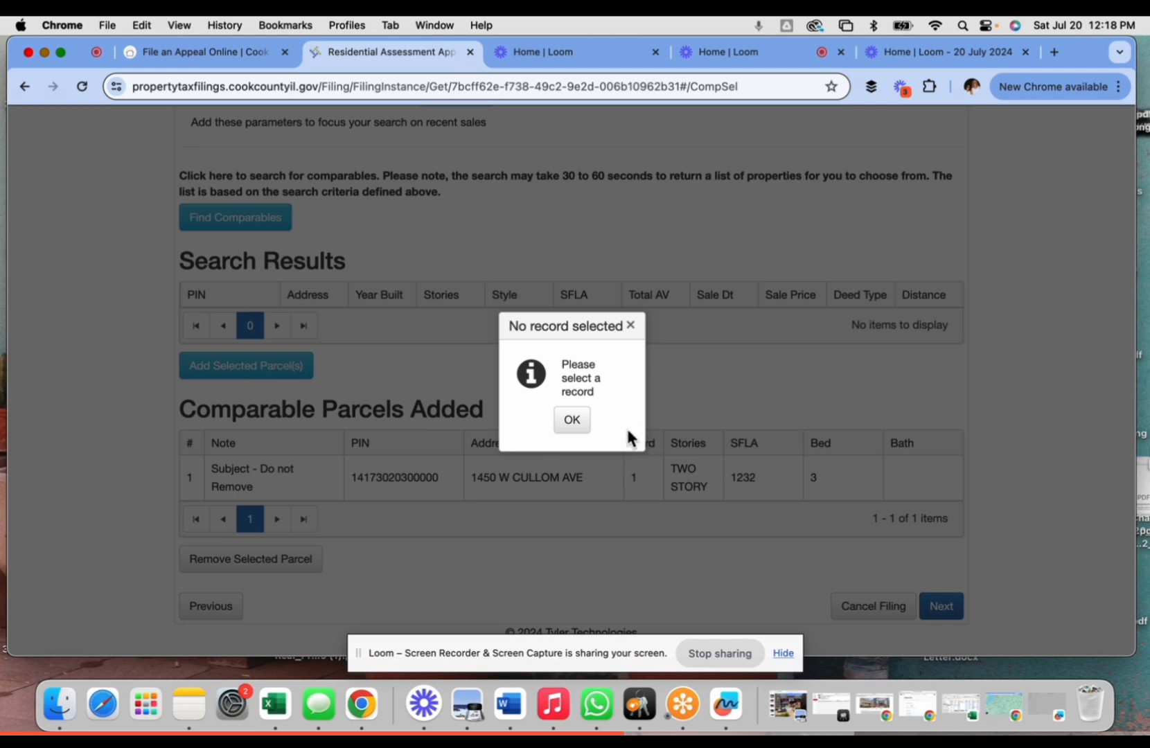
{"action": "left_click", "coordinate": [572, 420]}
- Run the comparable search and review the four returned parcels, including the subject
{"action": "scroll", "coordinate": [538, 336], "scroll_direction": "up", "scroll_amount": 1}
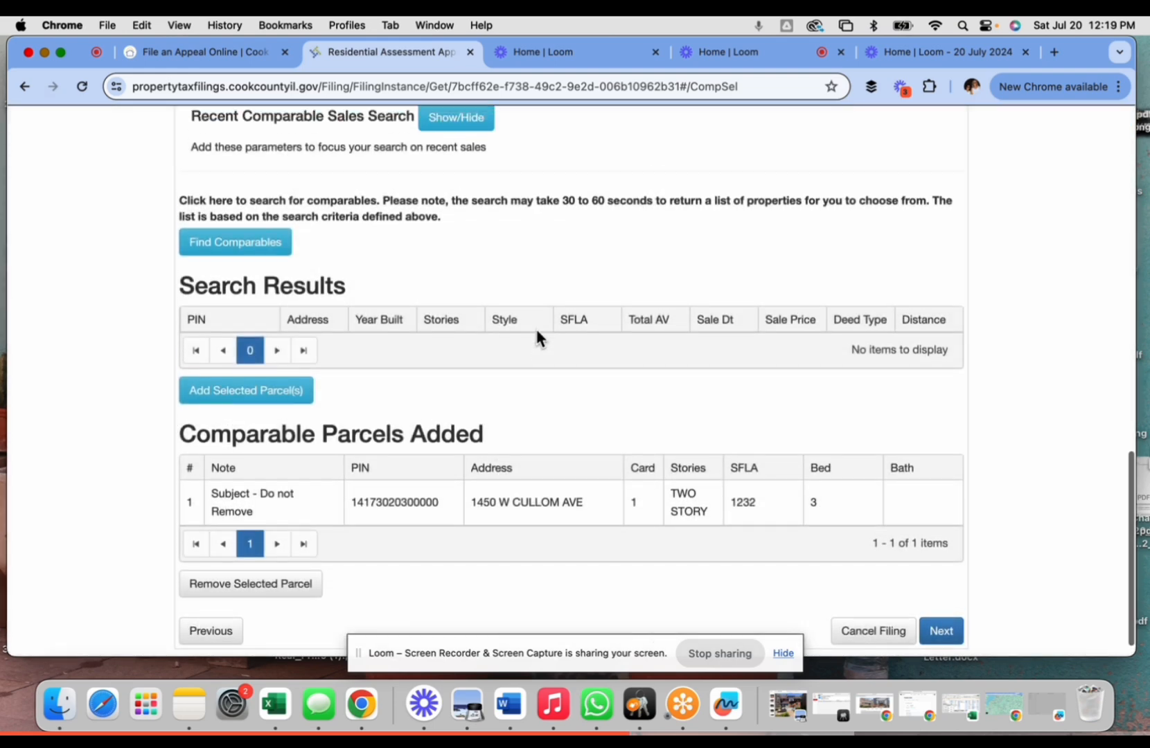
{"action": "left_click", "coordinate": [218, 248]}
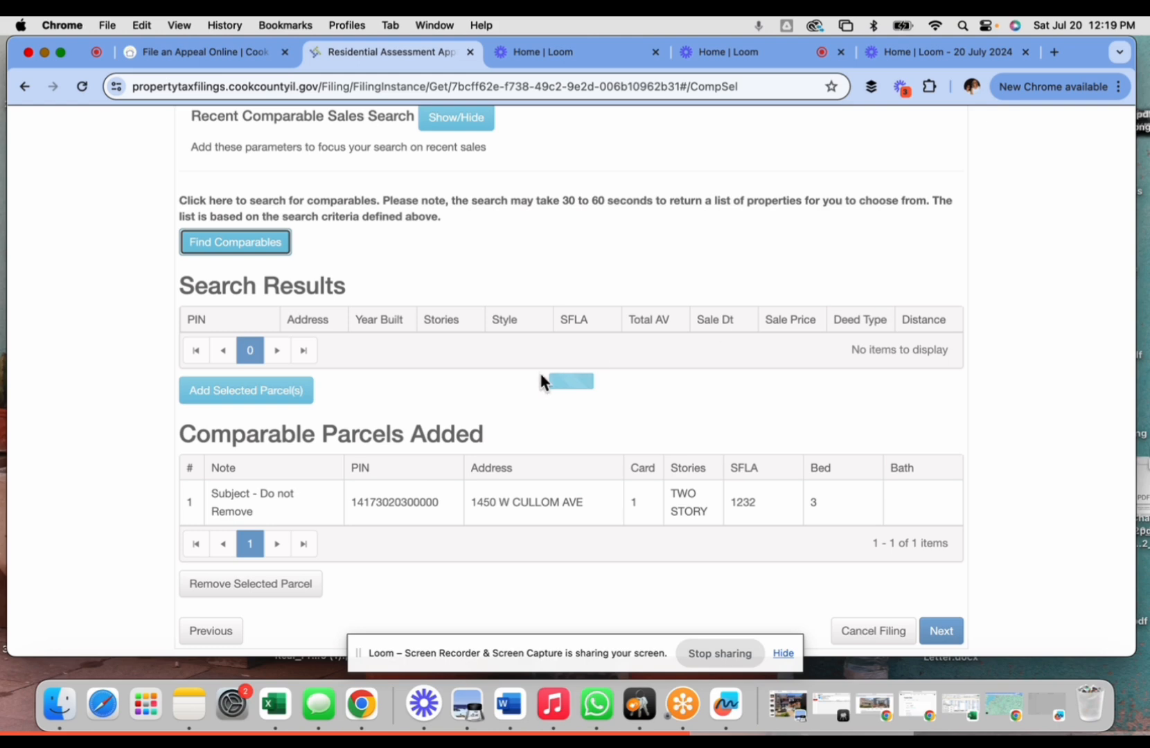
{"action": "scroll", "coordinate": [412, 365], "scroll_direction": "down", "scroll_amount": 2}
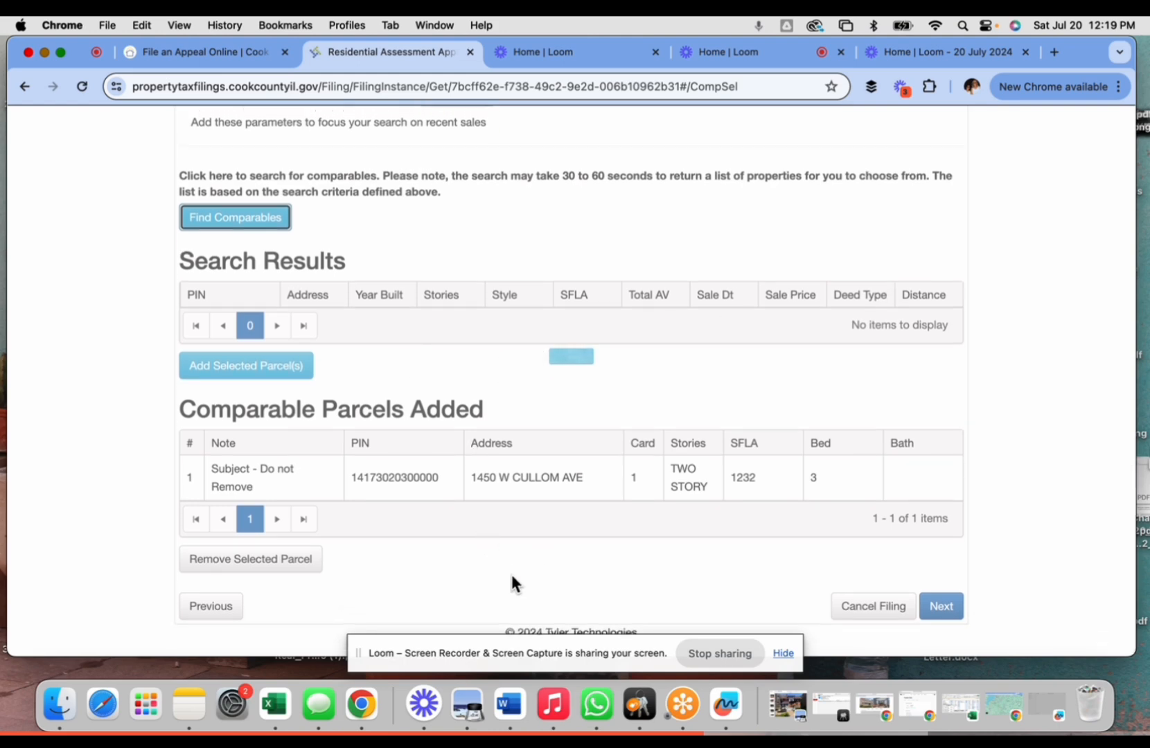
{"action": "scroll", "coordinate": [321, 311], "scroll_direction": "up", "scroll_amount": 5}
{"action": "scroll", "coordinate": [320, 311], "scroll_direction": "down", "scroll_amount": 1}
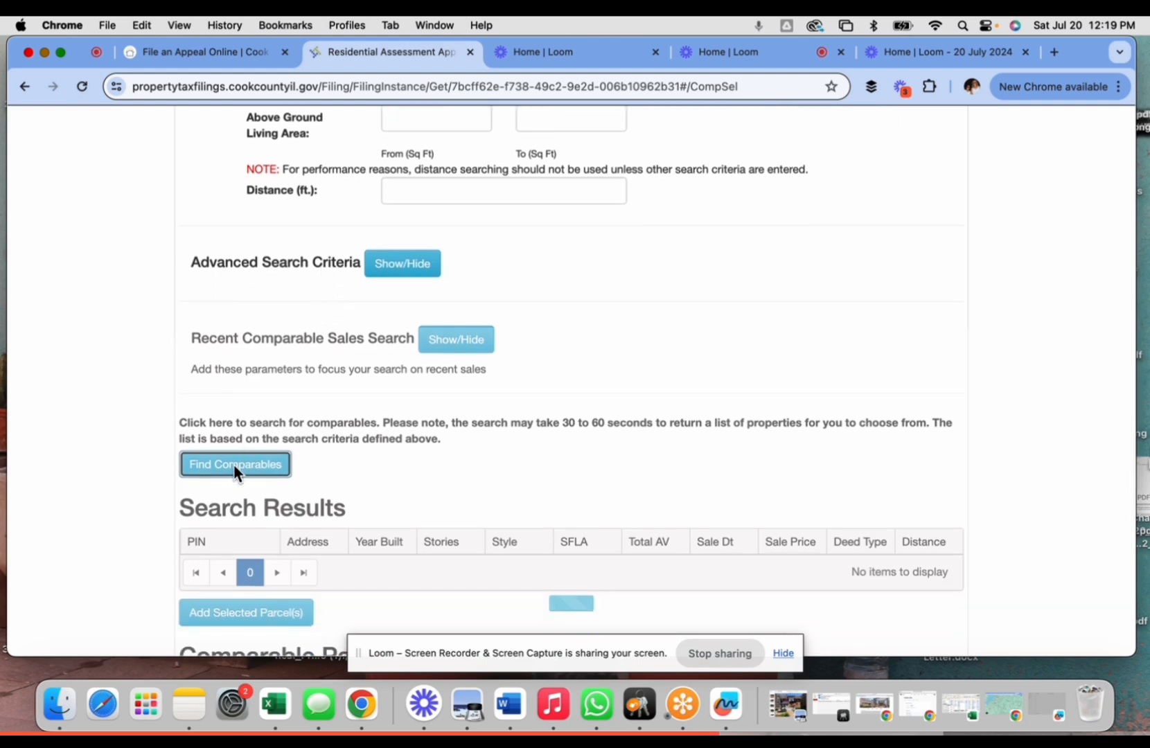
{"action": "left_click", "coordinate": [233, 464]}
{"action": "scroll", "coordinate": [477, 458], "scroll_direction": "down", "scroll_amount": 3}
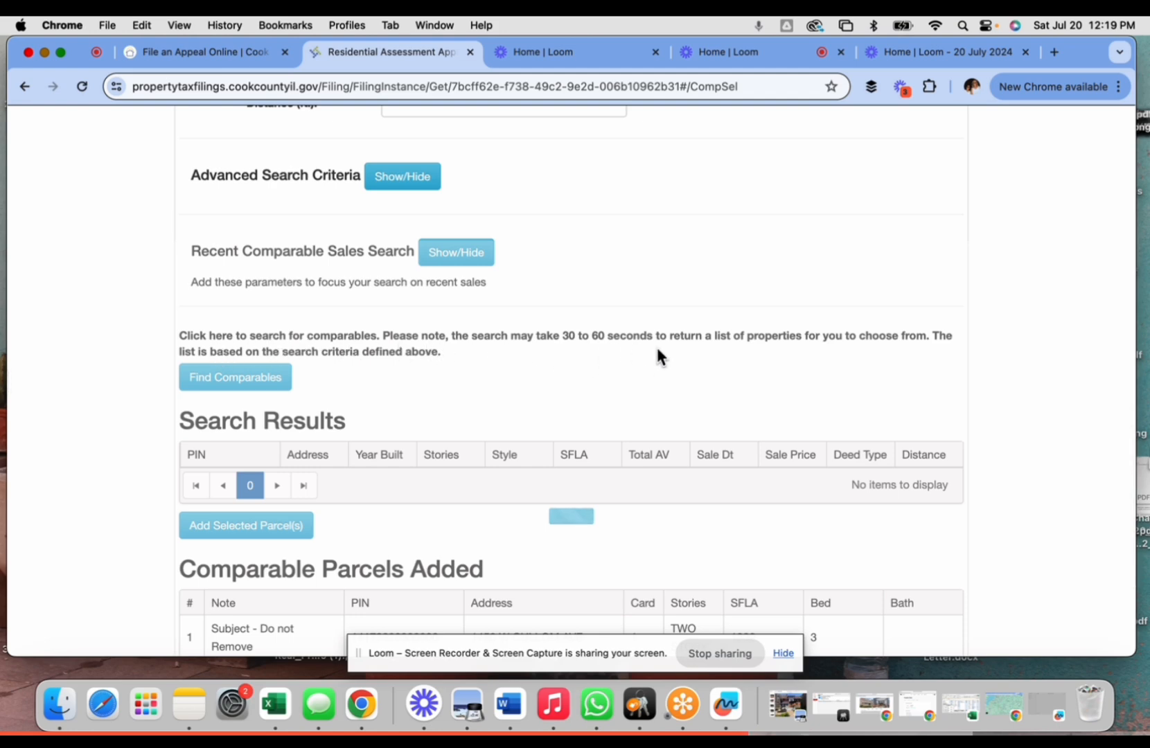
{"action": "scroll", "coordinate": [658, 357], "scroll_direction": "down", "scroll_amount": 5}
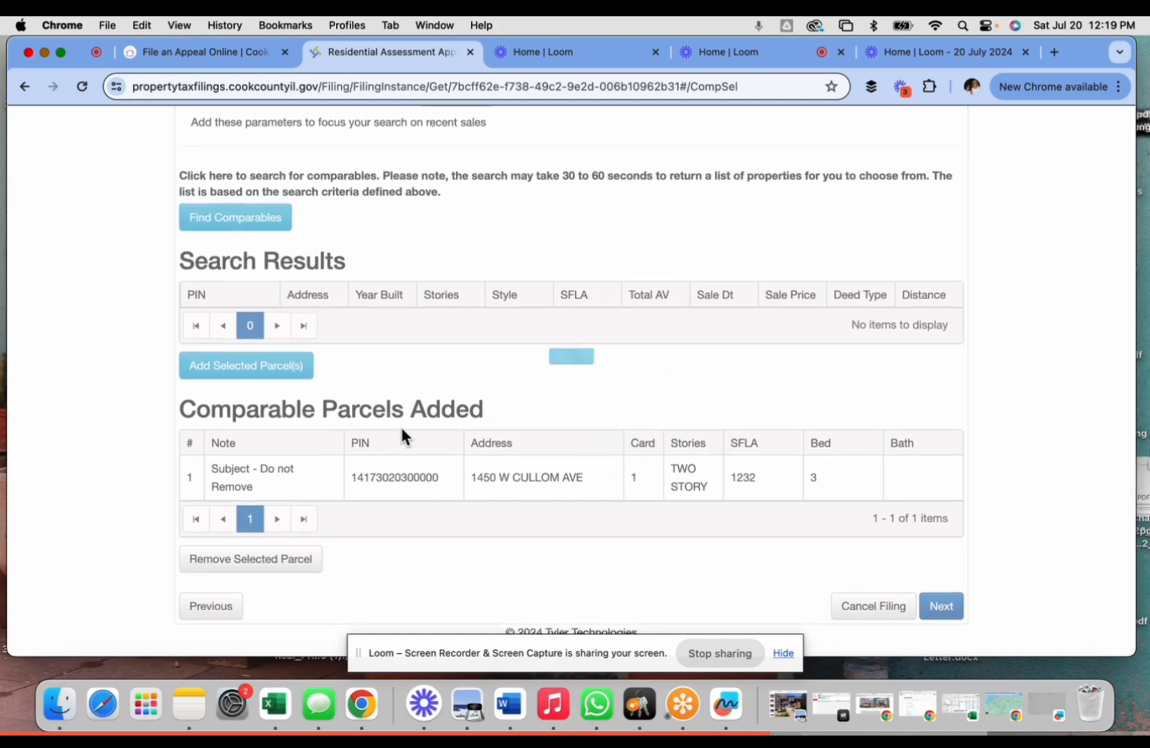
{"action": "scroll", "coordinate": [508, 519], "scroll_direction": "down", "scroll_amount": 1}
{"action": "scroll", "coordinate": [597, 527], "scroll_direction": "up", "scroll_amount": 7}
{"action": "scroll", "coordinate": [596, 534], "scroll_direction": "down", "scroll_amount": 10}
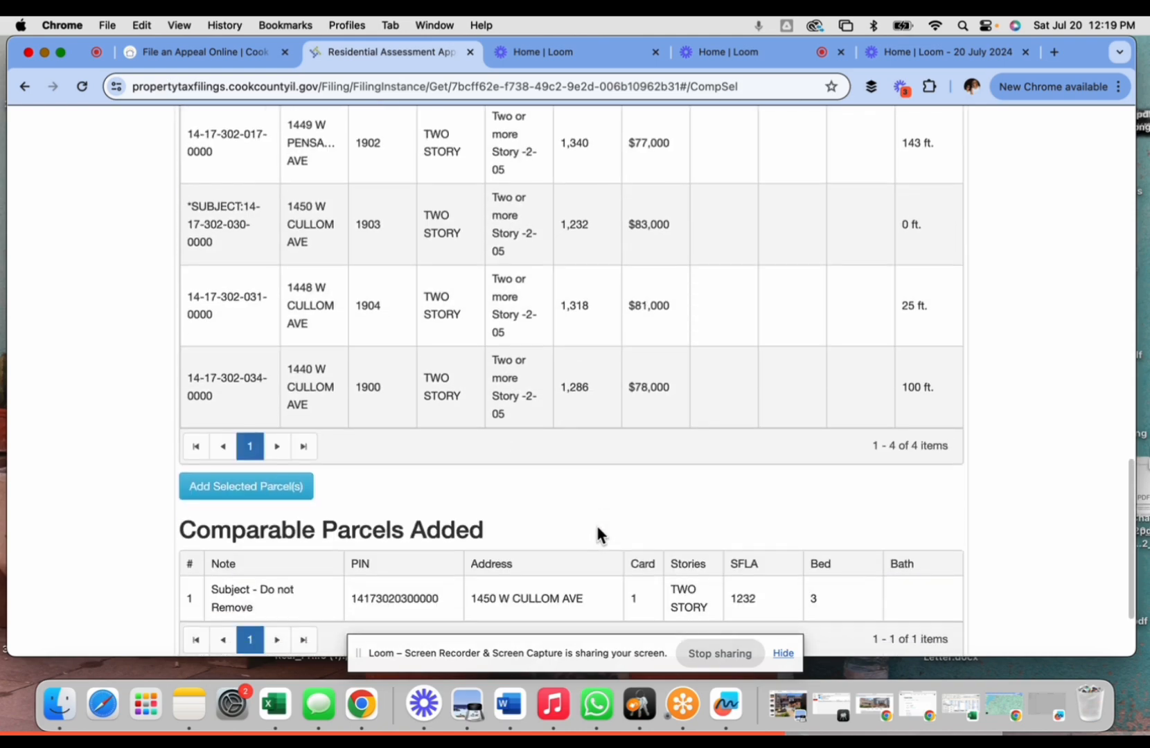
{"action": "scroll", "coordinate": [500, 502], "scroll_direction": "up", "scroll_amount": 10}
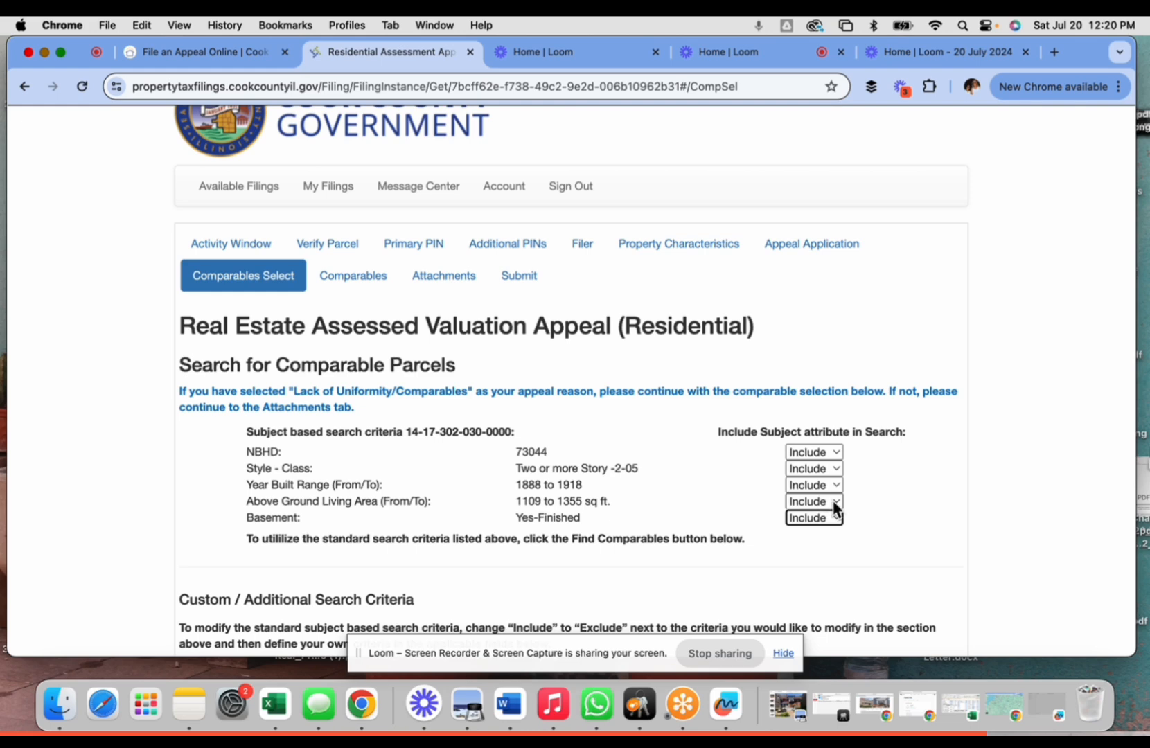
- Set Above Ground Living Area, Year Built and Basement to Exclude in the comparable criteria
{"action": "left_click", "coordinate": [822, 503]}
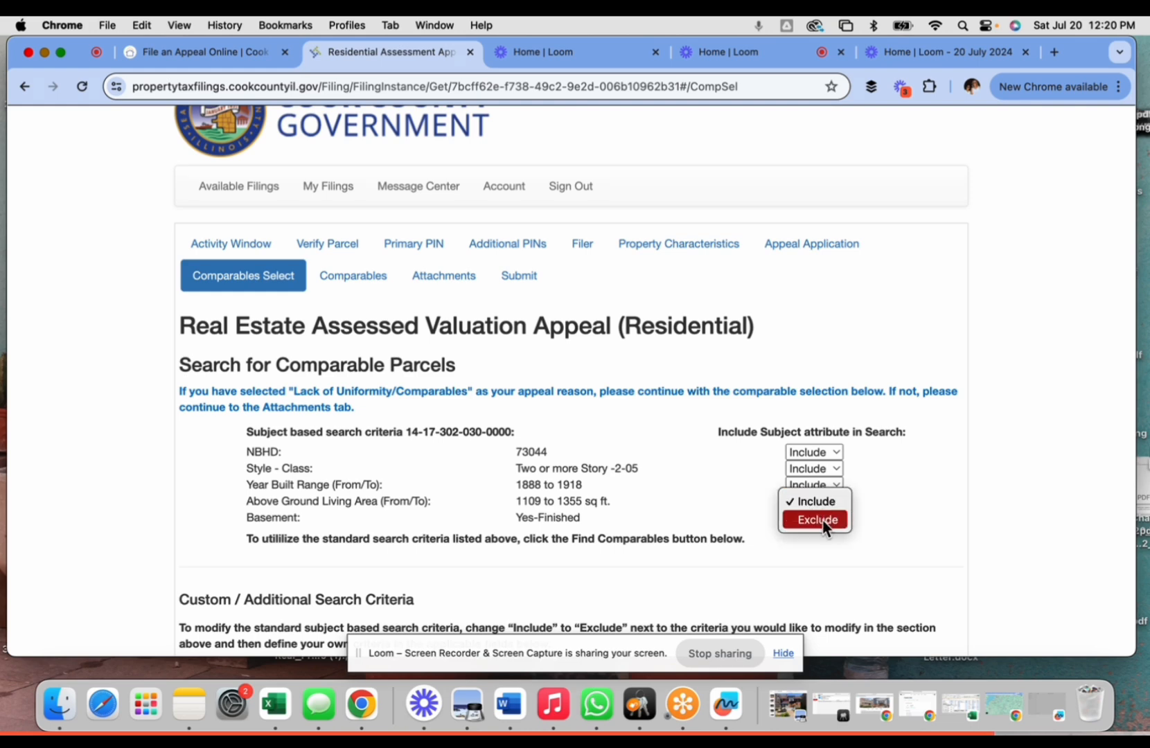
{"action": "left_click", "coordinate": [818, 519]}
{"action": "left_click", "coordinate": [835, 484]}
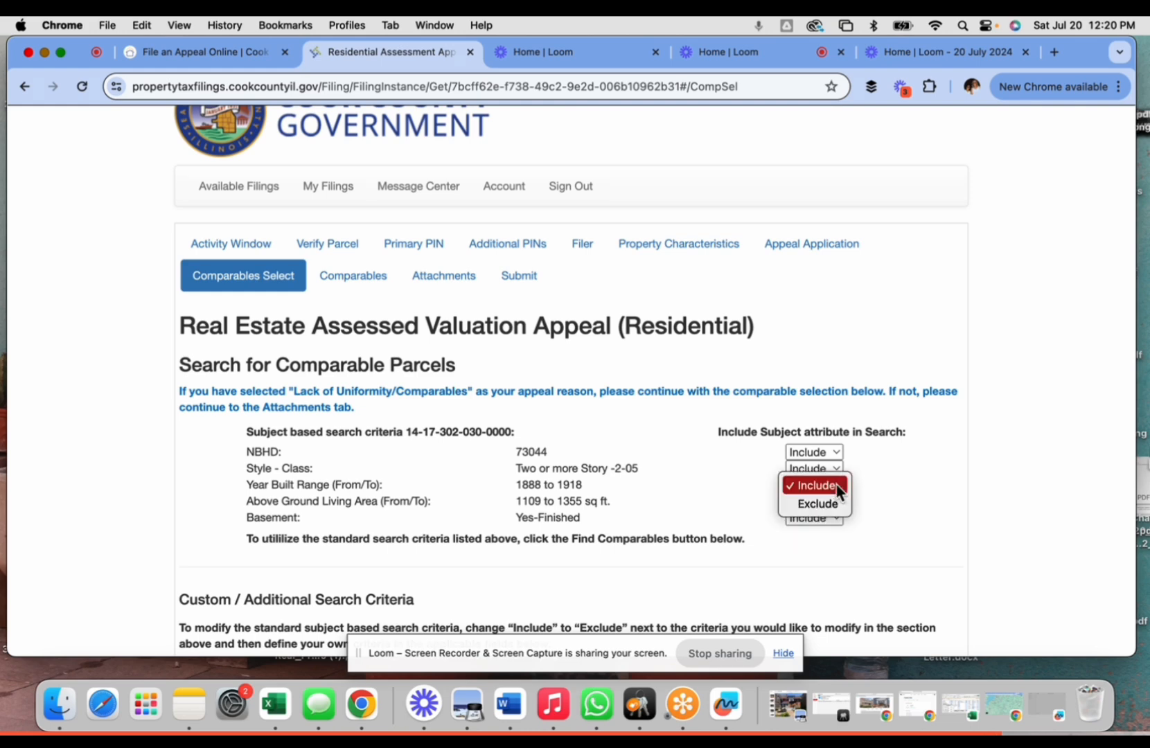
{"action": "left_click", "coordinate": [821, 503]}
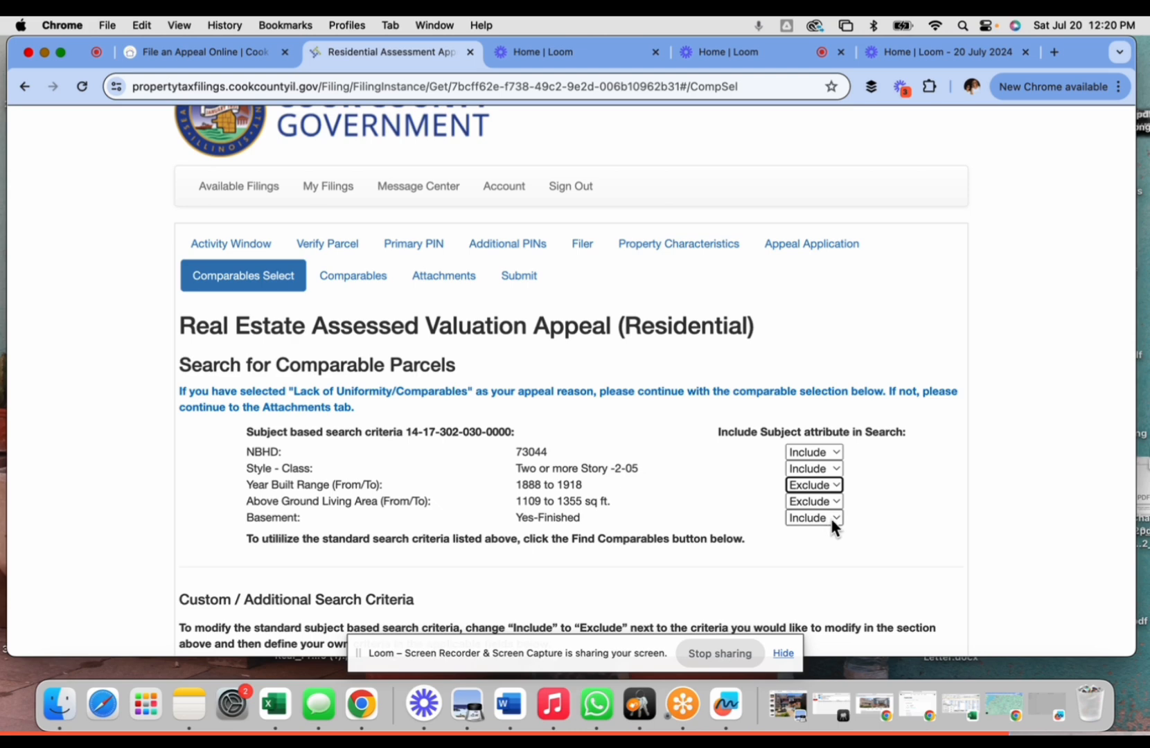
{"action": "left_click", "coordinate": [836, 516]}
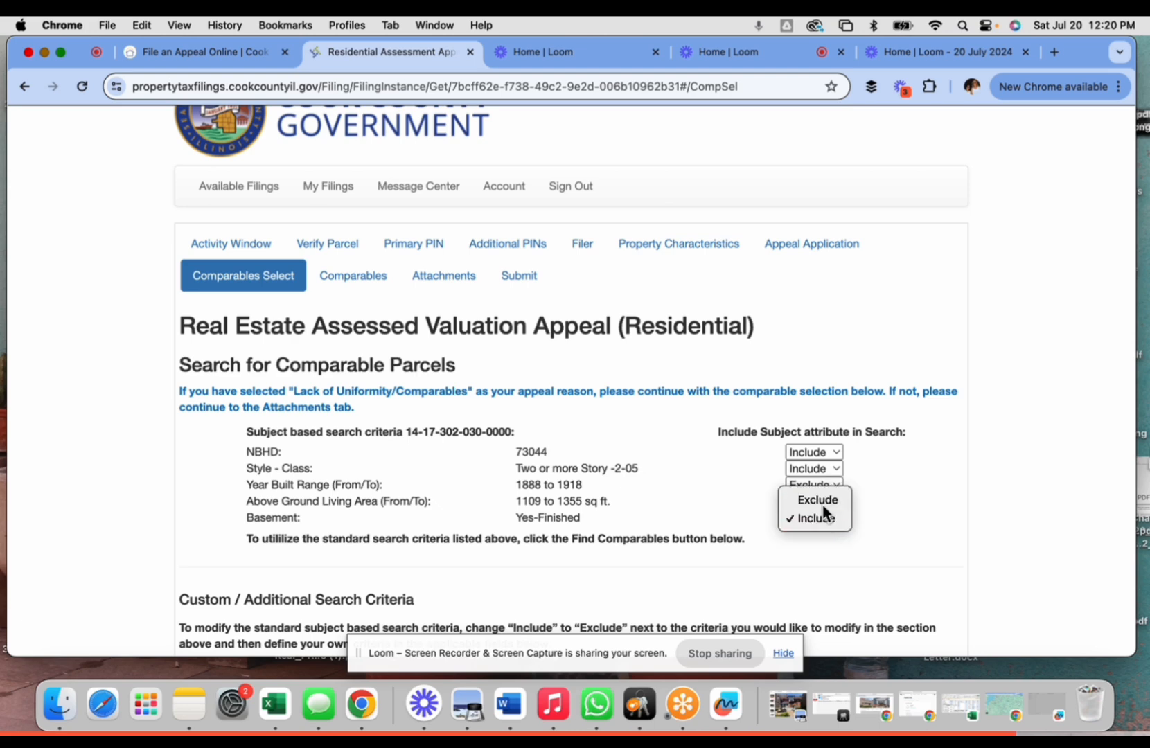
{"action": "left_click", "coordinate": [818, 500]}
{"action": "scroll", "coordinate": [796, 550], "scroll_direction": "down", "scroll_amount": 10}
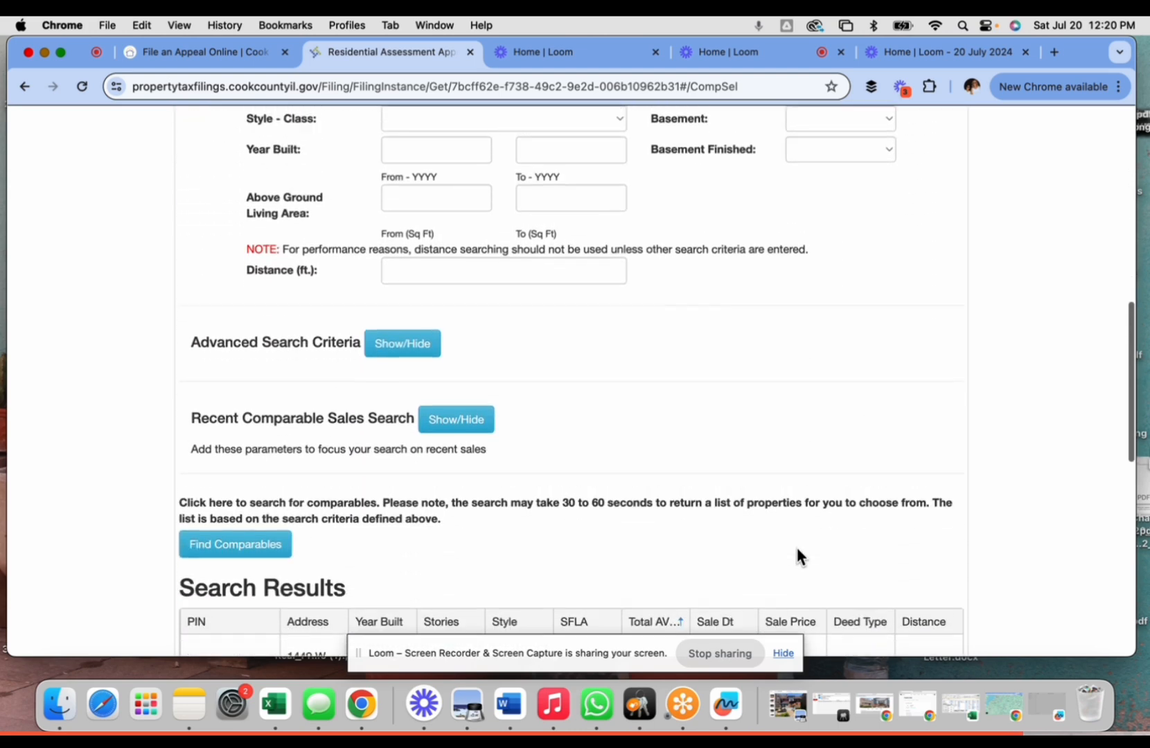
- Rerun Find Comparables and review the broader list of parcels sorted by Total AV
{"action": "left_click", "coordinate": [224, 555]}
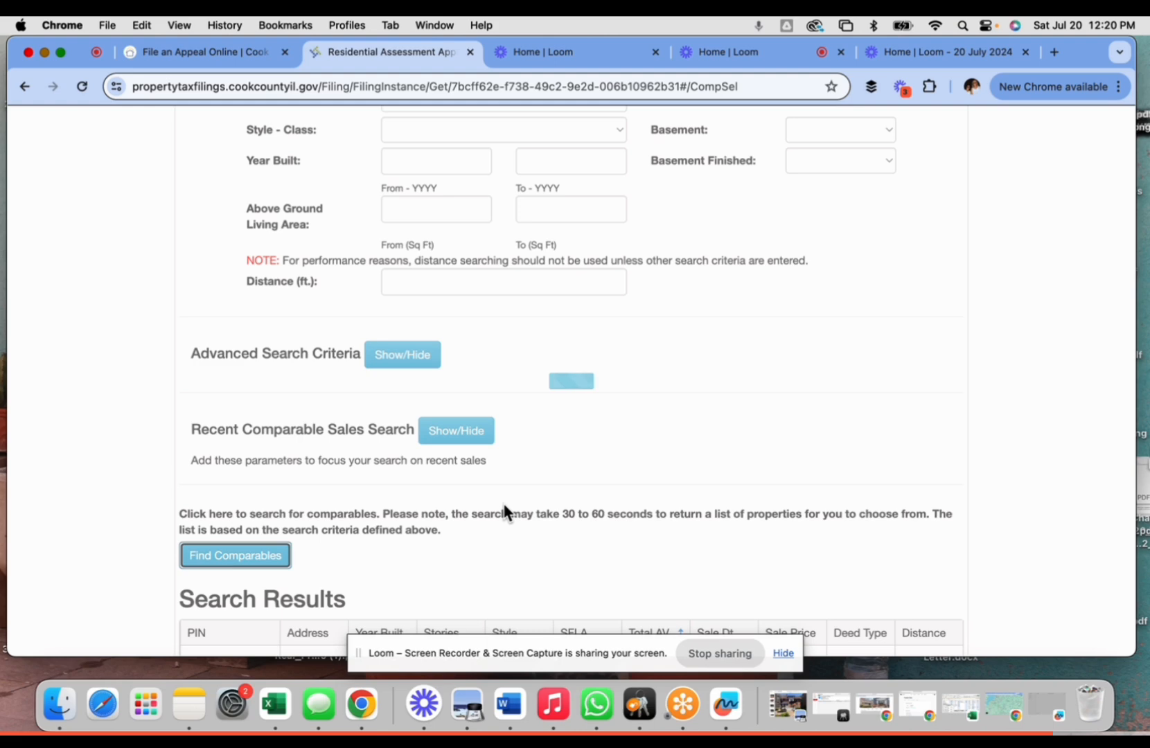
{"action": "scroll", "coordinate": [565, 439], "scroll_direction": "down", "scroll_amount": 8}
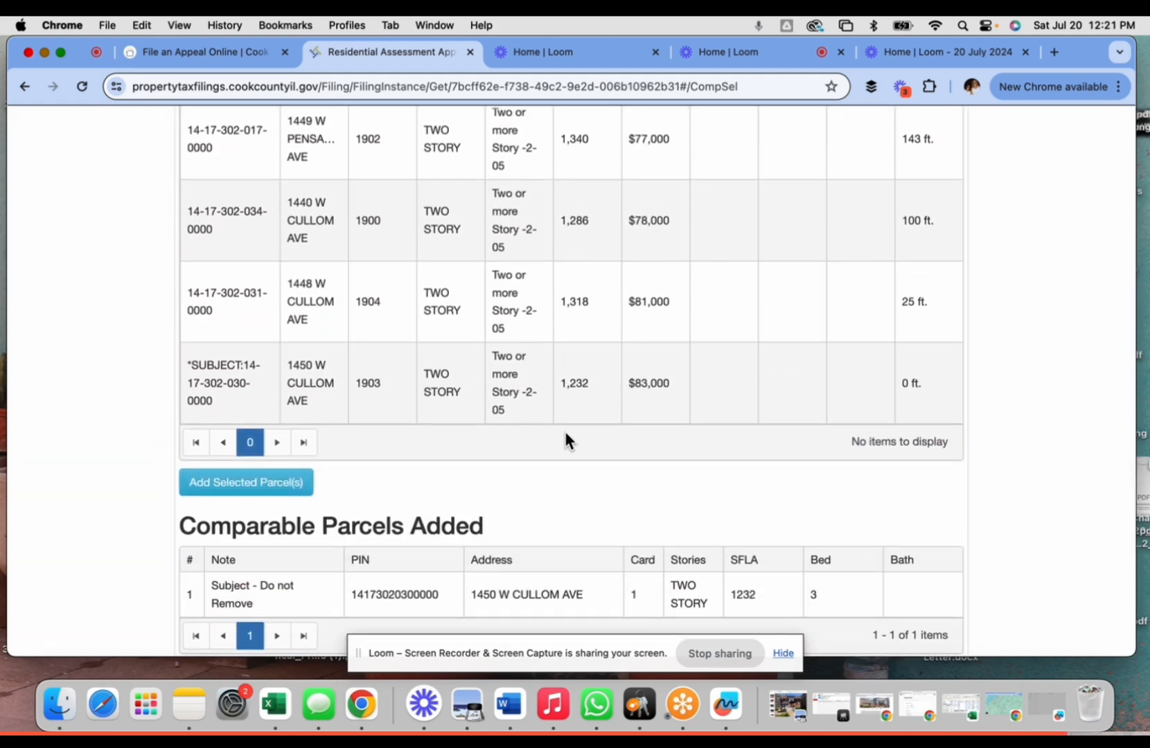
{"action": "scroll", "coordinate": [566, 437], "scroll_direction": "up", "scroll_amount": 8}
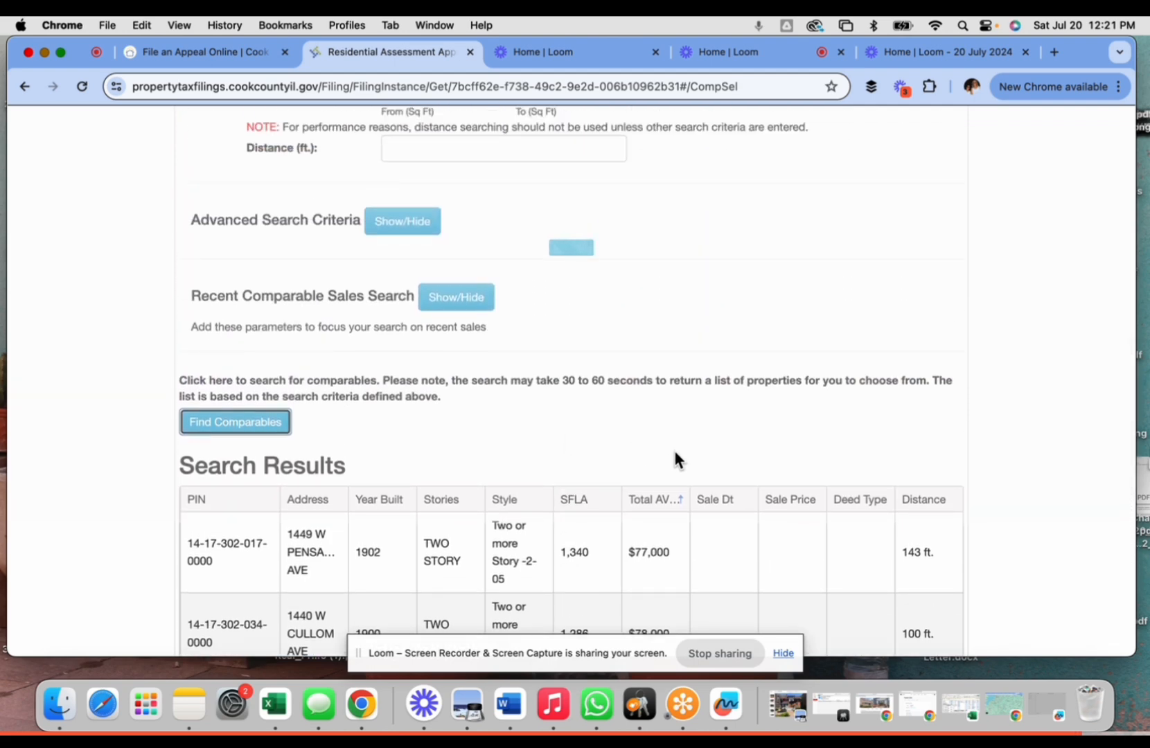
{"action": "scroll", "coordinate": [675, 453], "scroll_direction": "down", "scroll_amount": 5}
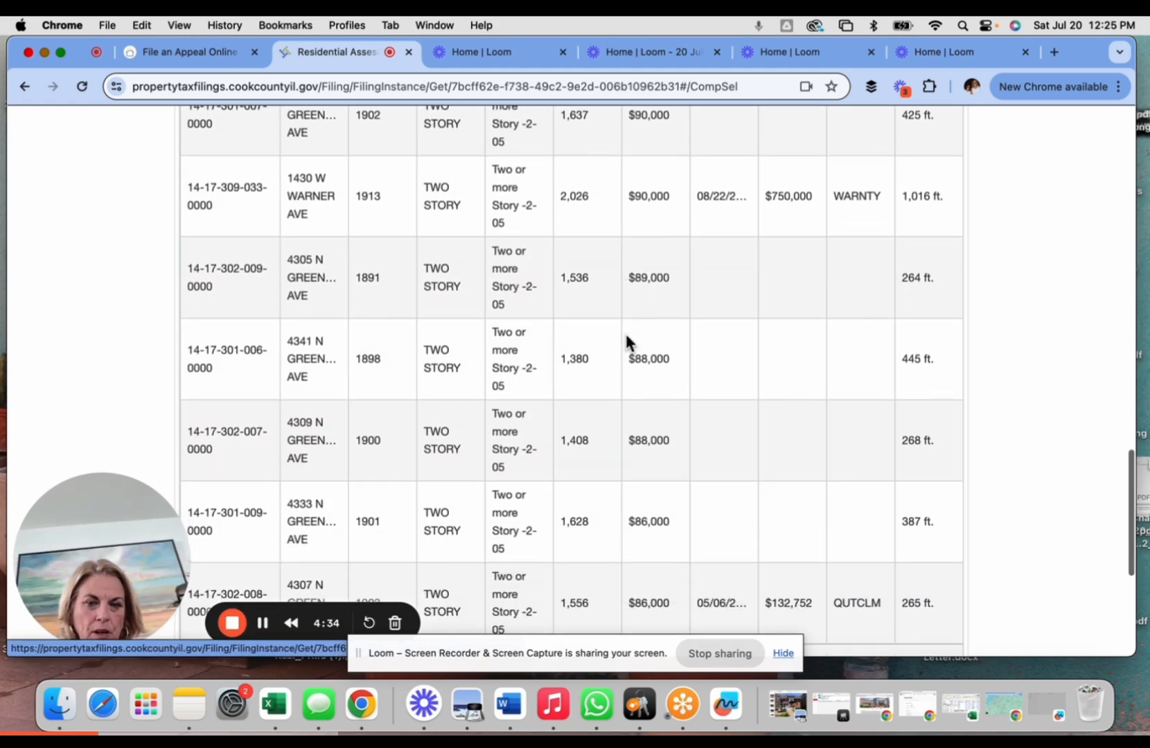
{"action": "scroll", "coordinate": [625, 340], "scroll_direction": "down", "scroll_amount": 4}
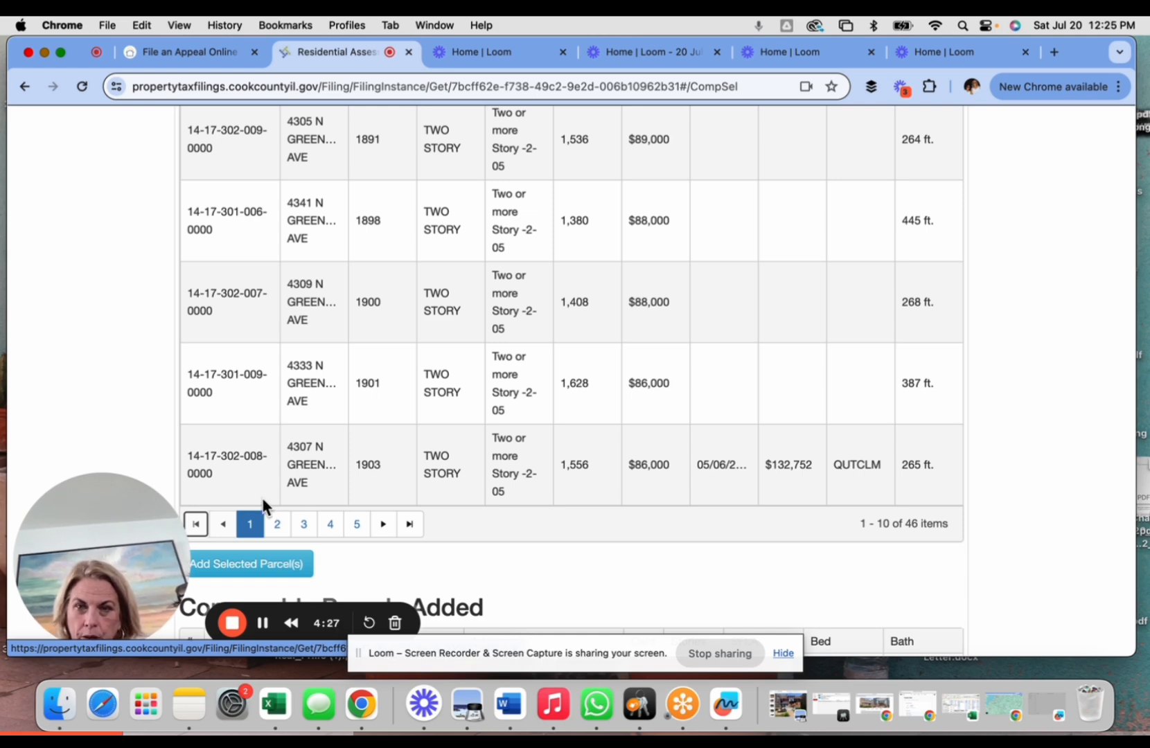
{"action": "scroll", "coordinate": [300, 442], "scroll_direction": "up", "scroll_amount": 10}
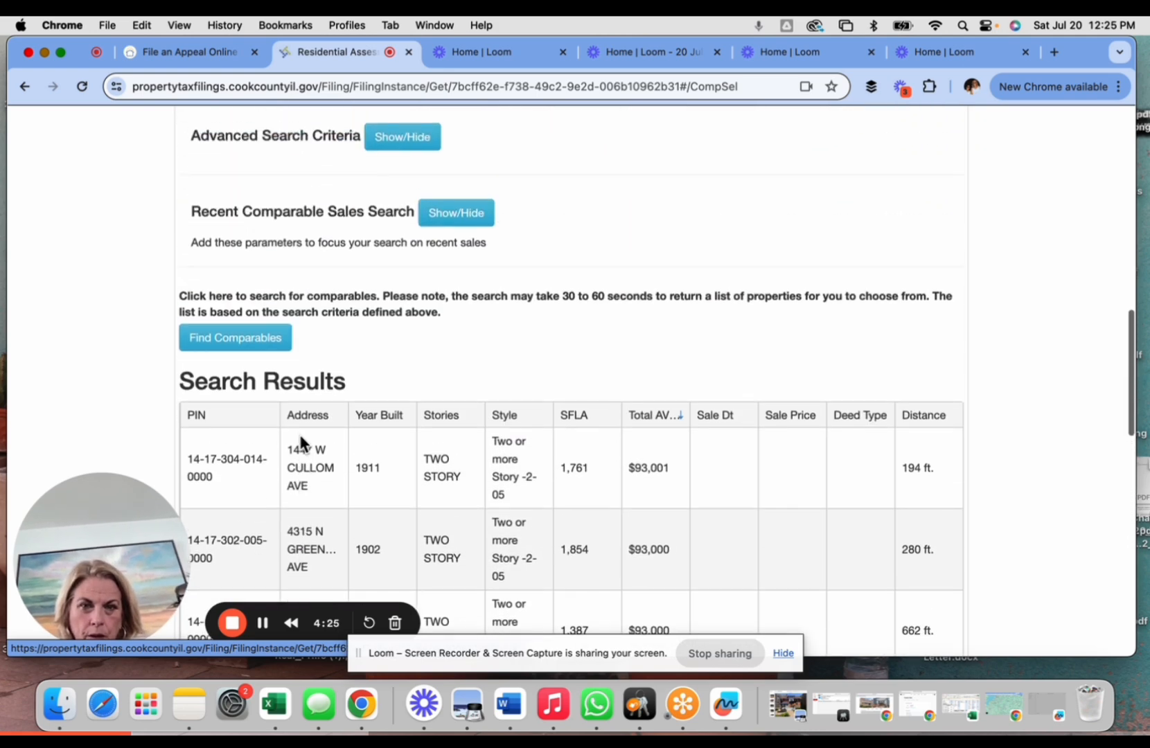
{"action": "scroll", "coordinate": [301, 442], "scroll_direction": "down", "scroll_amount": 2}
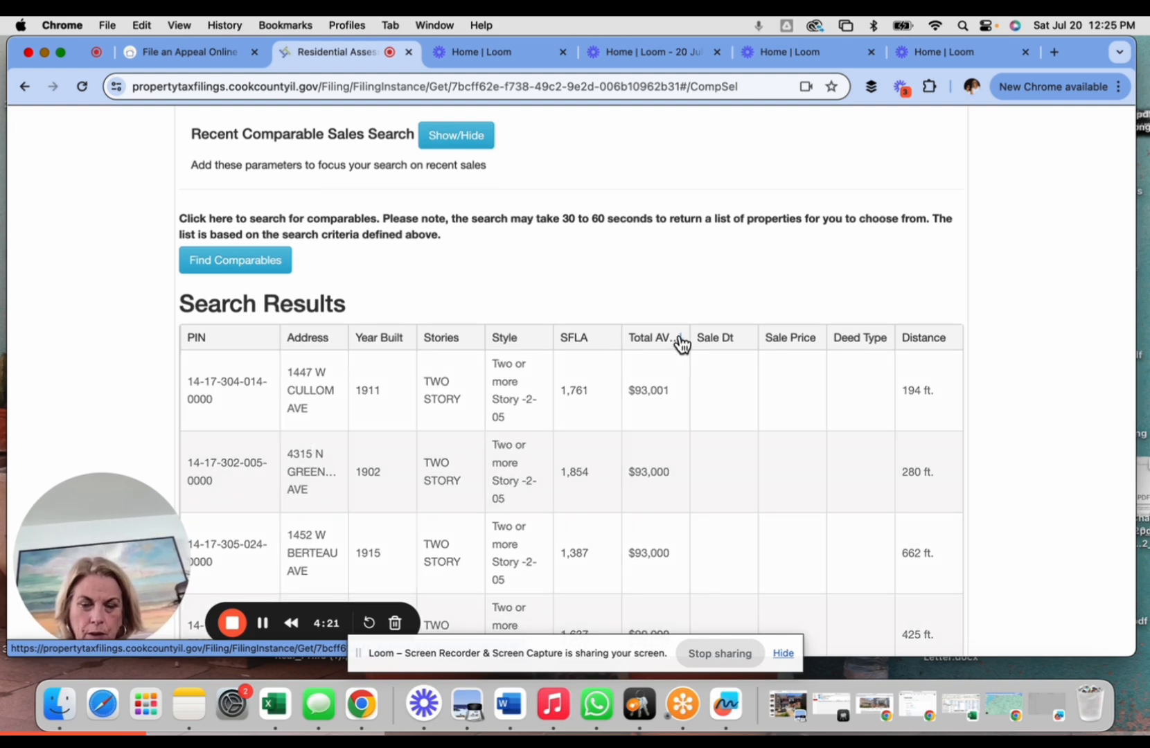
{"action": "scroll", "coordinate": [647, 308], "scroll_direction": "down", "scroll_amount": 2}
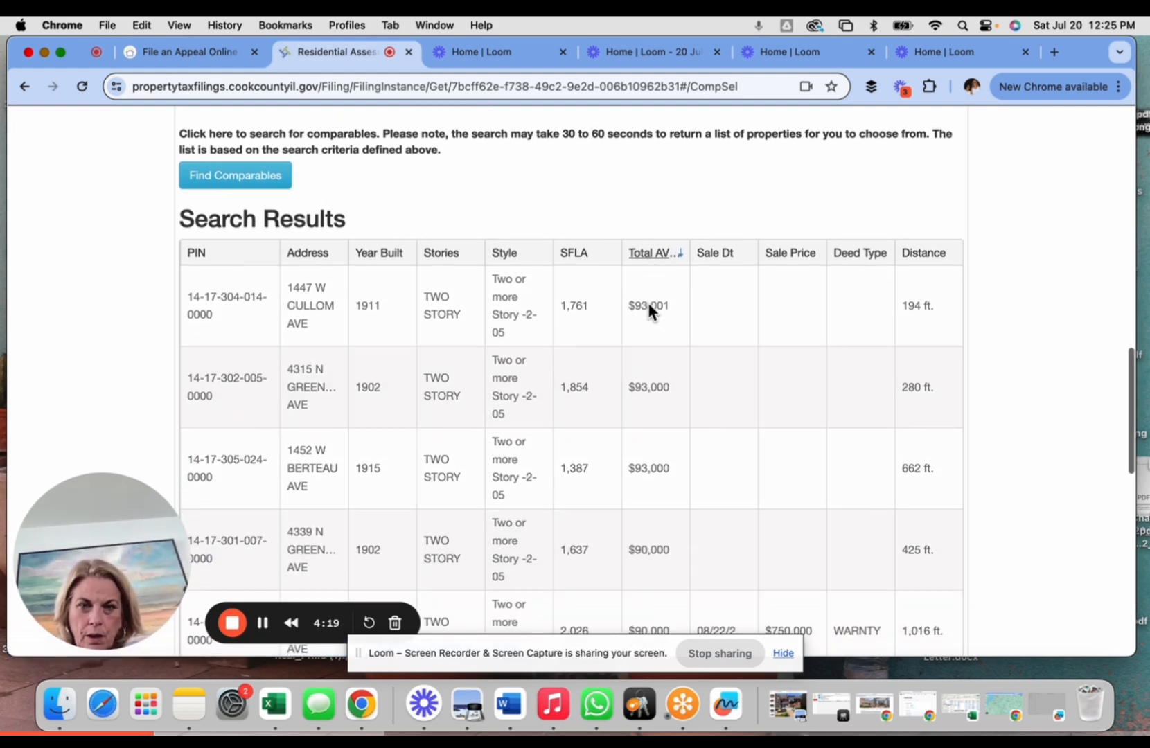
{"action": "scroll", "coordinate": [644, 347], "scroll_direction": "down", "scroll_amount": 8}
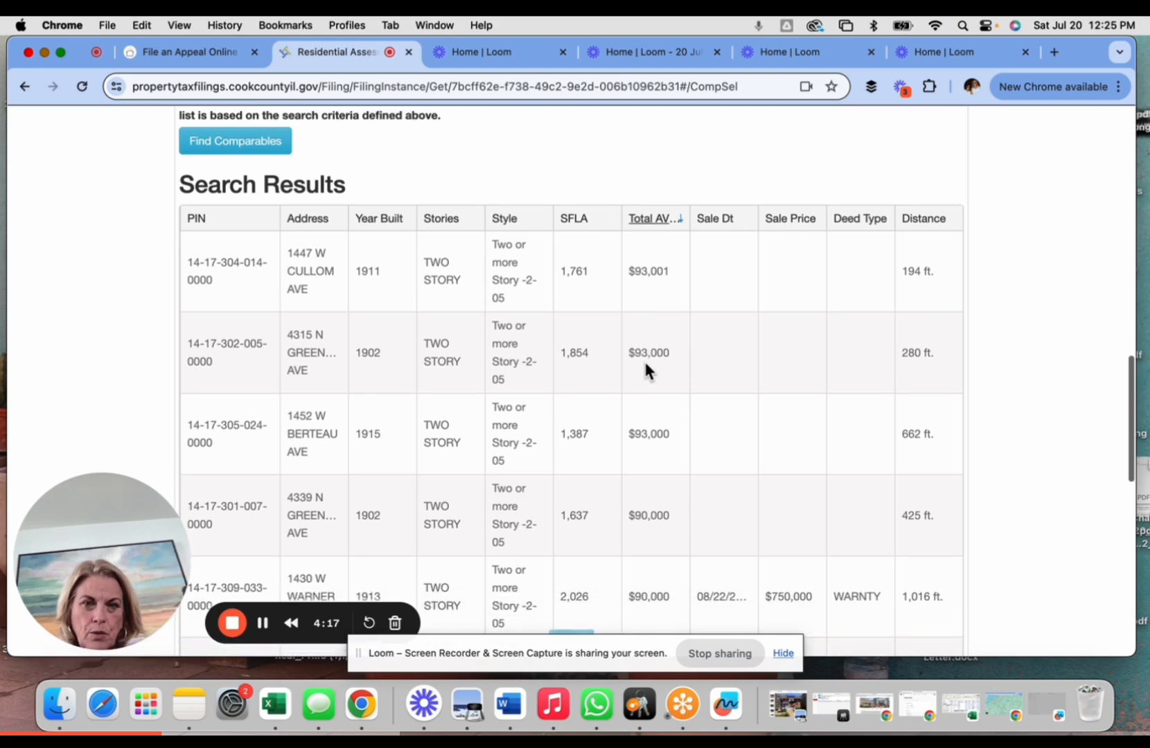
{"action": "scroll", "coordinate": [645, 364], "scroll_direction": "down", "scroll_amount": 1}
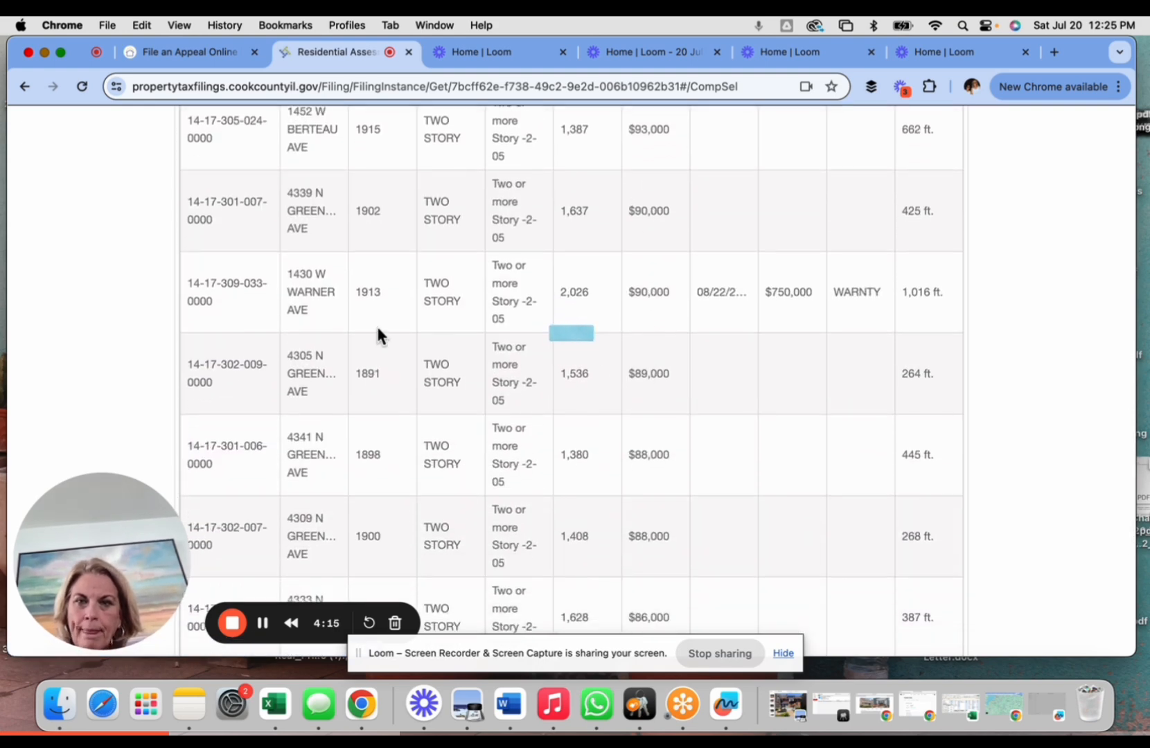
{"action": "scroll", "coordinate": [325, 375], "scroll_direction": "down", "scroll_amount": 5}
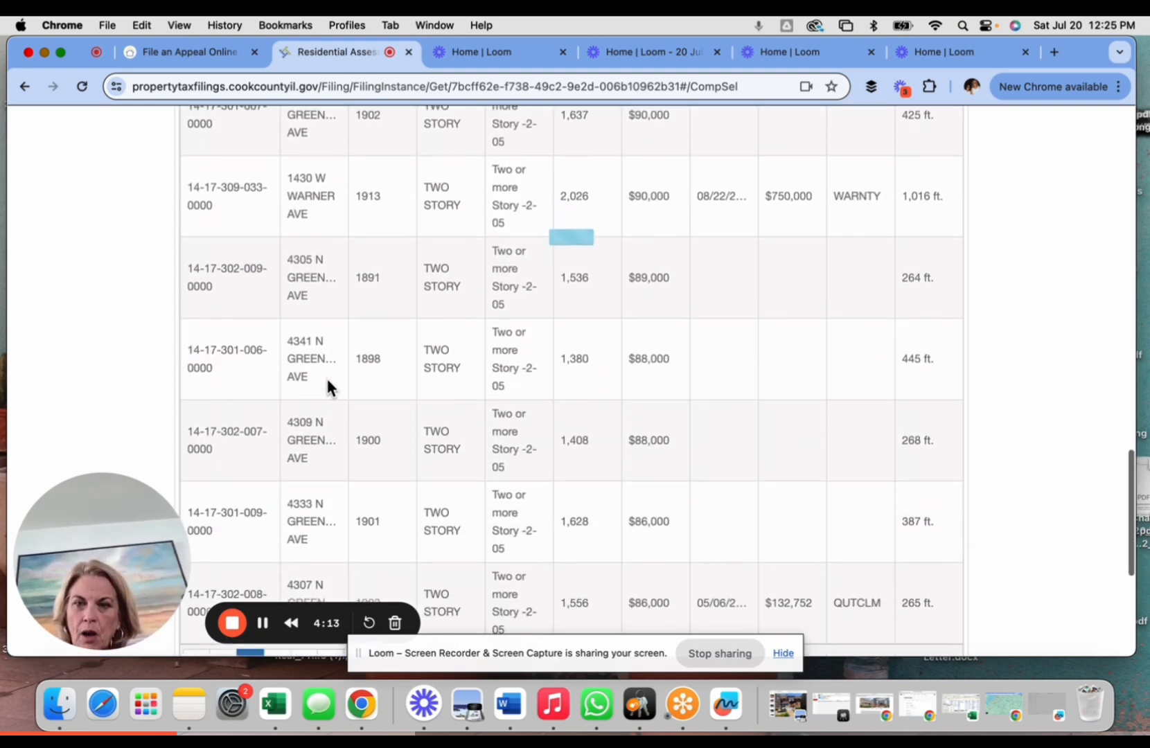
{"action": "scroll", "coordinate": [324, 375], "scroll_direction": "down", "scroll_amount": 2}
{"action": "scroll", "coordinate": [325, 375], "scroll_direction": "up", "scroll_amount": 9}
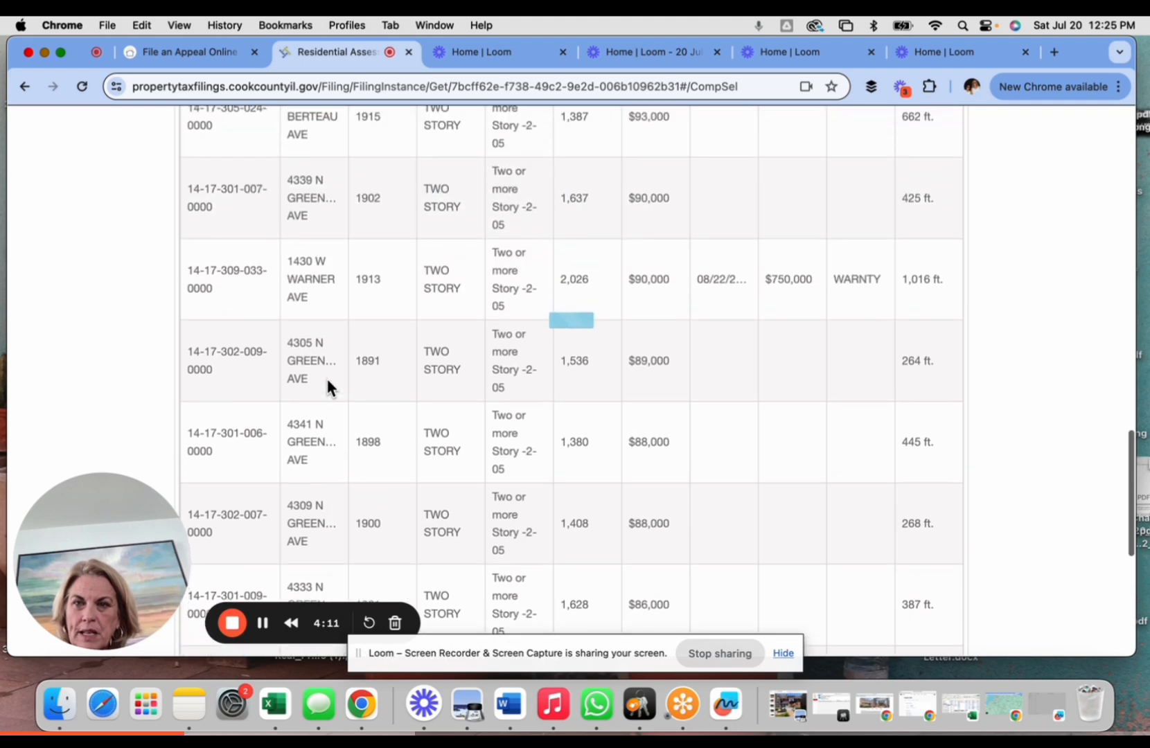
{"action": "scroll", "coordinate": [325, 376], "scroll_direction": "up", "scroll_amount": 8}
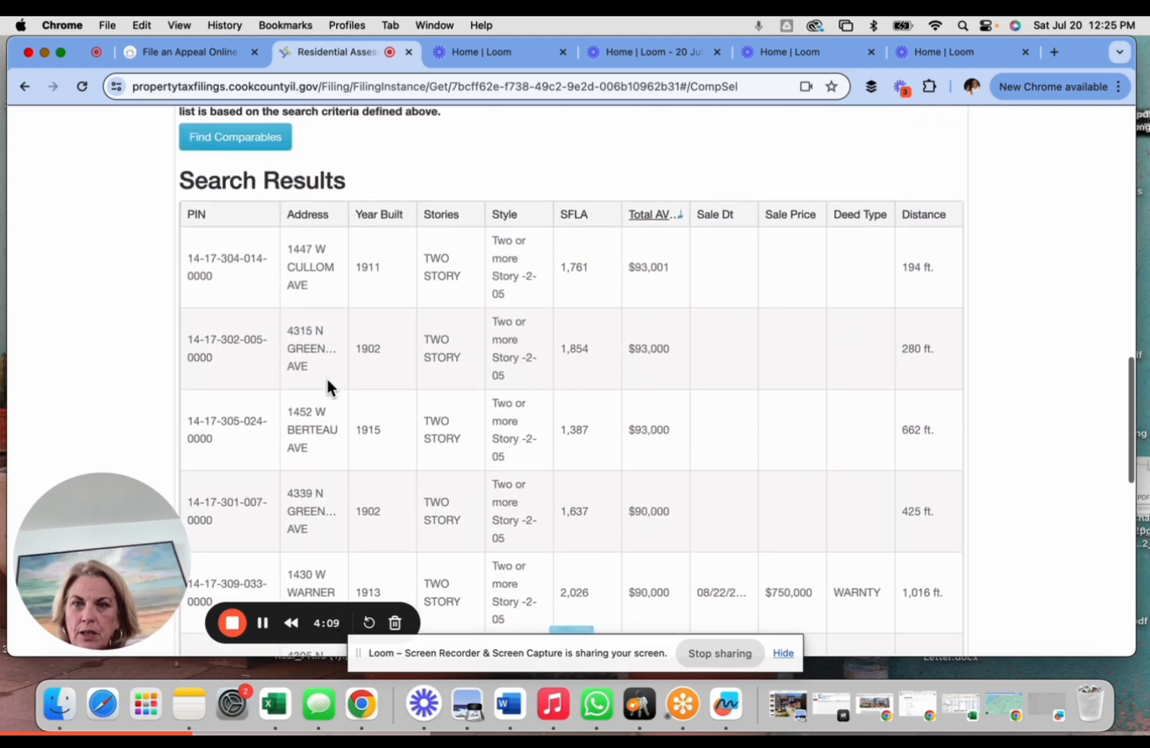
{"action": "scroll", "coordinate": [619, 387], "scroll_direction": "down", "scroll_amount": 2}
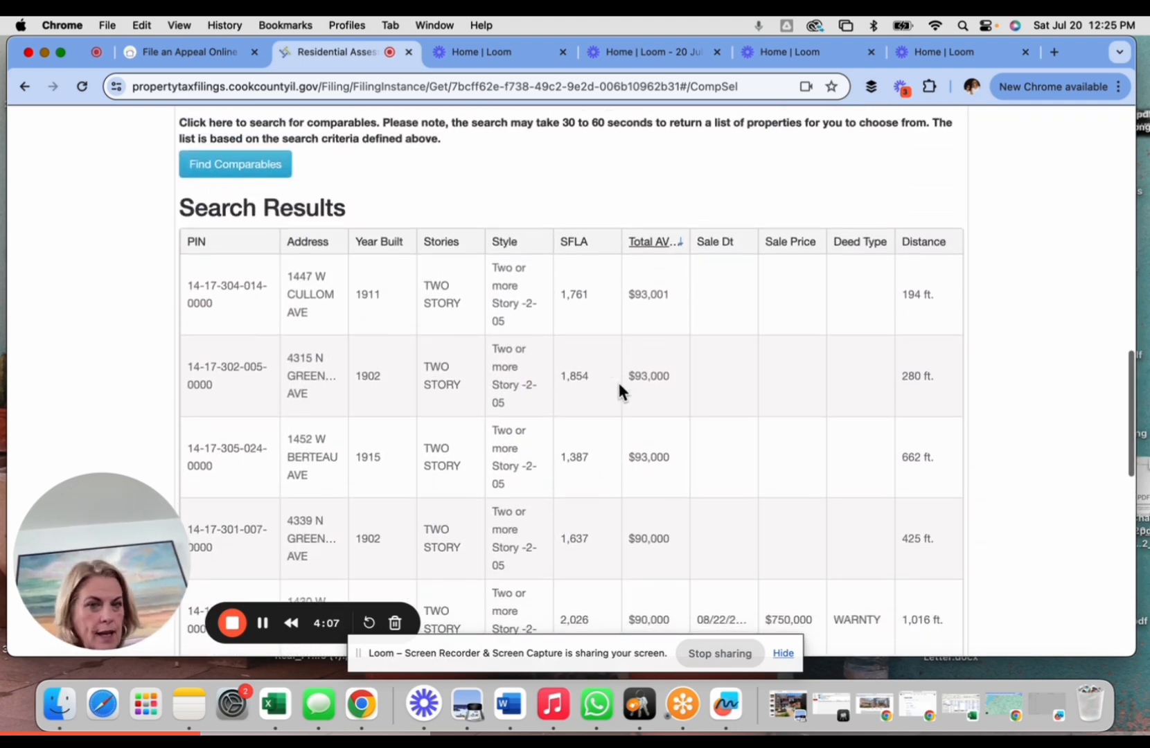
{"action": "scroll", "coordinate": [619, 386], "scroll_direction": "down", "scroll_amount": 8}
{"action": "scroll", "coordinate": [619, 388], "scroll_direction": "down", "scroll_amount": 7}
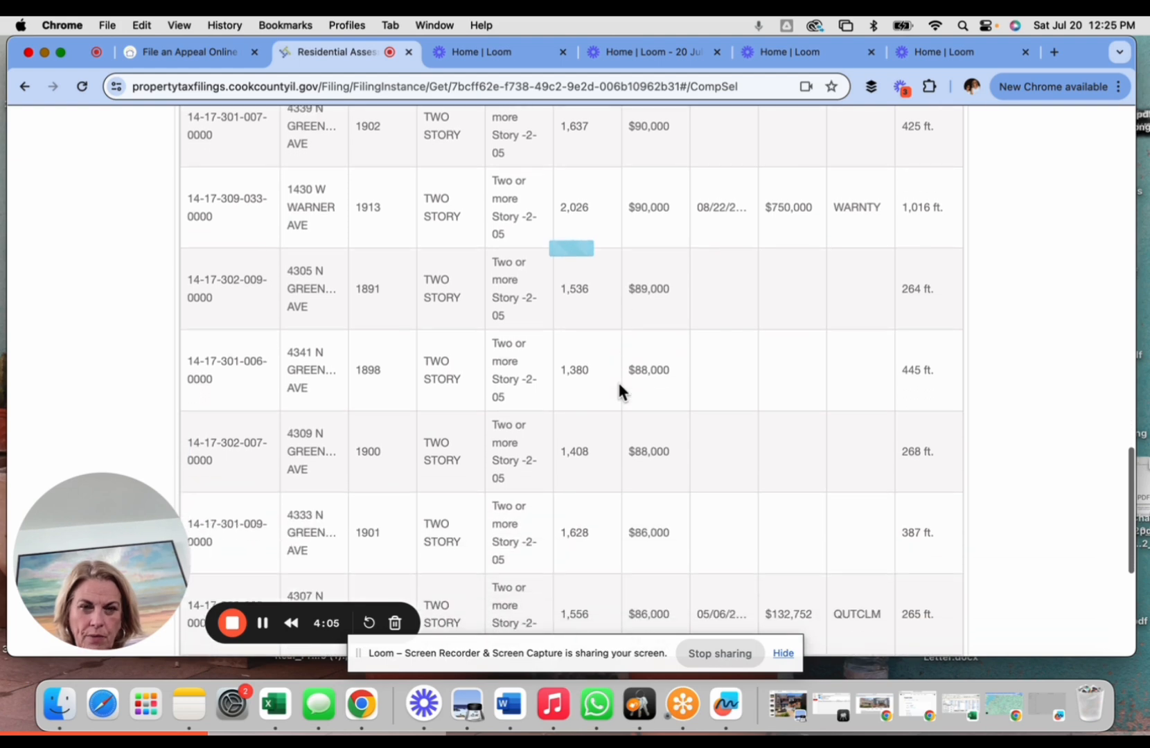
{"action": "scroll", "coordinate": [631, 483], "scroll_direction": "down", "scroll_amount": 1}
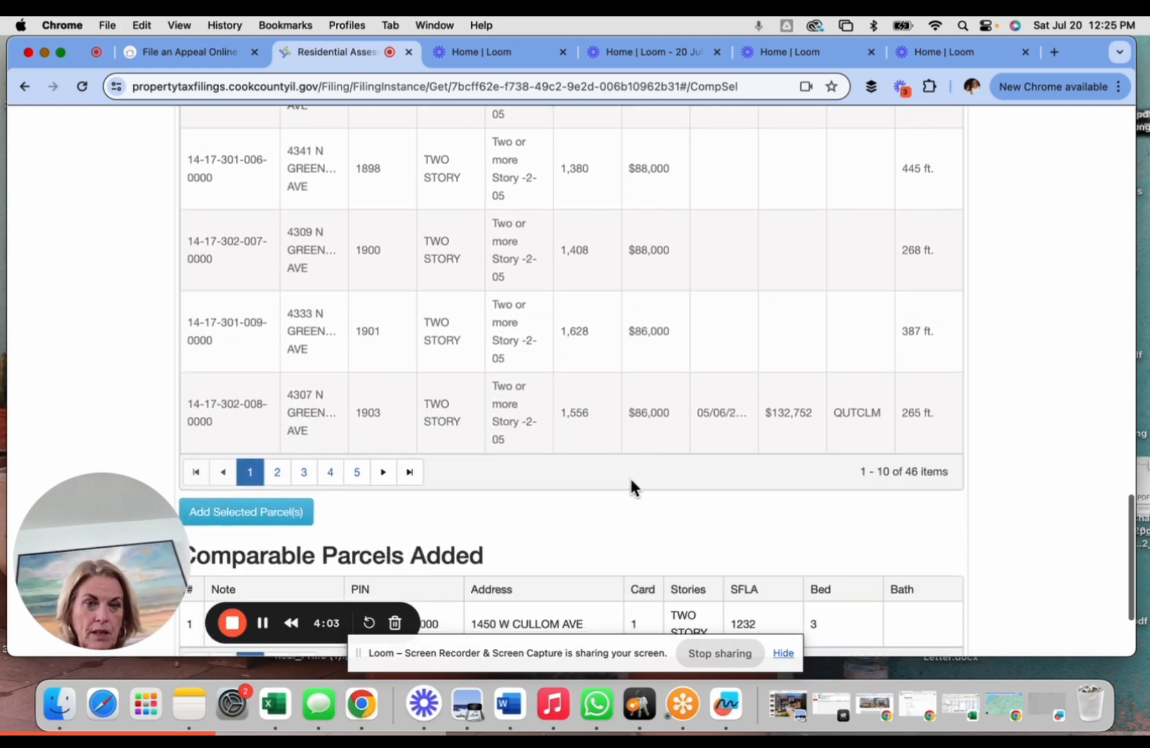
{"action": "left_click", "coordinate": [277, 471]}
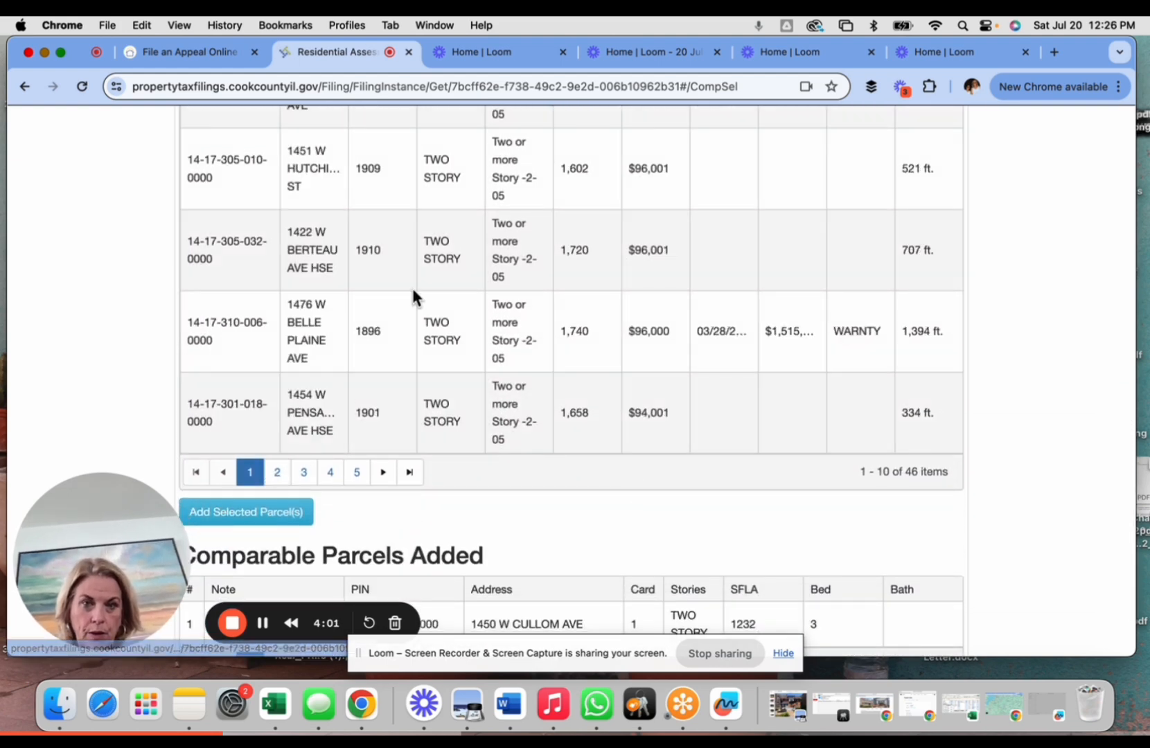
{"action": "scroll", "coordinate": [410, 285], "scroll_direction": "up", "scroll_amount": 10}
{"action": "scroll", "coordinate": [413, 290], "scroll_direction": "up", "scroll_amount": 6}
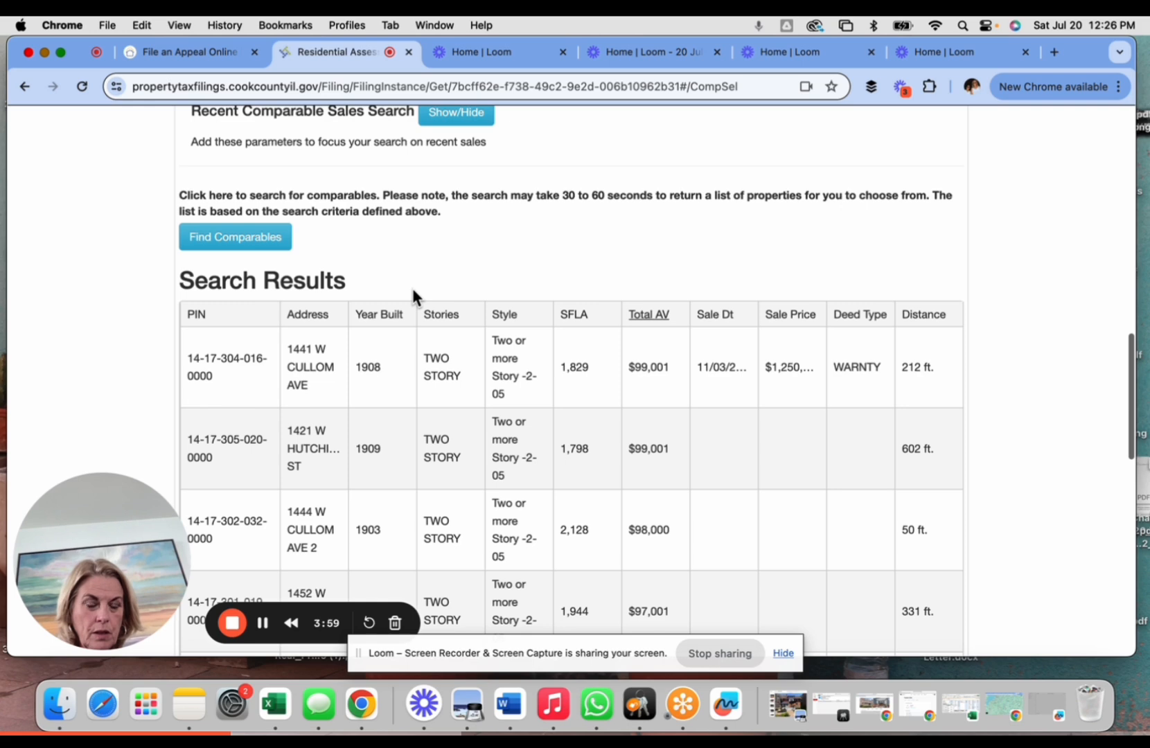
{"action": "scroll", "coordinate": [495, 422], "scroll_direction": "down", "scroll_amount": 15}
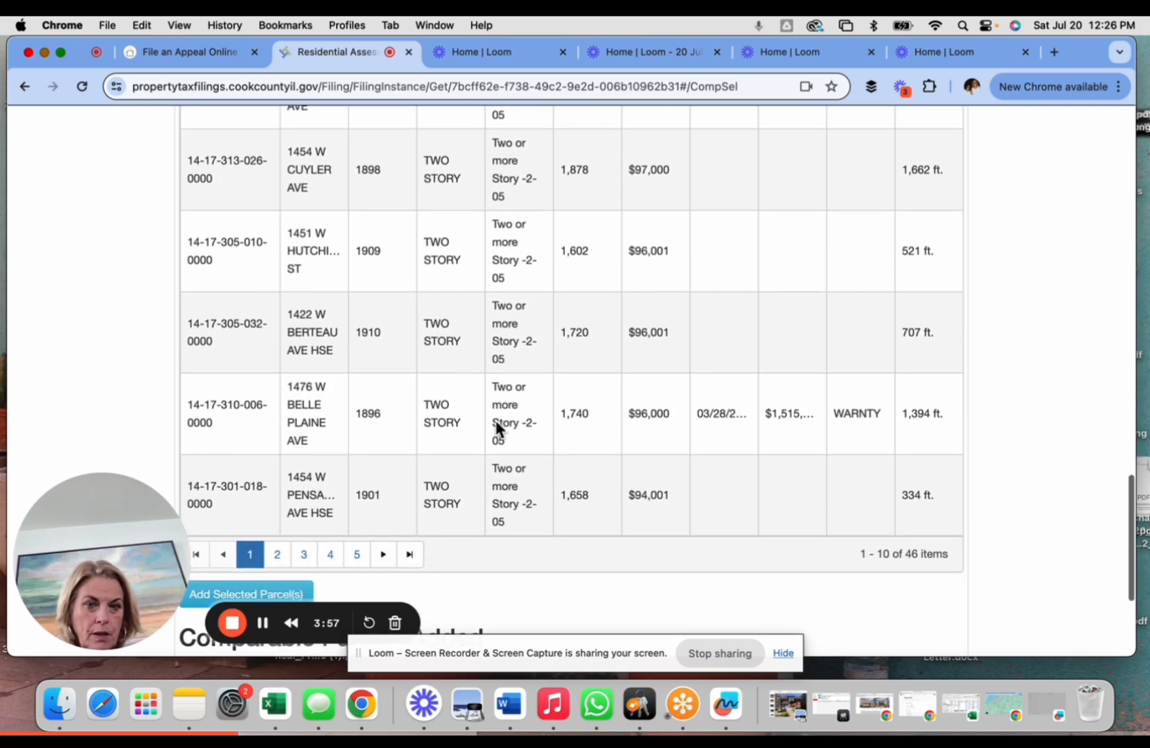
{"action": "scroll", "coordinate": [496, 428], "scroll_direction": "down", "scroll_amount": 2}
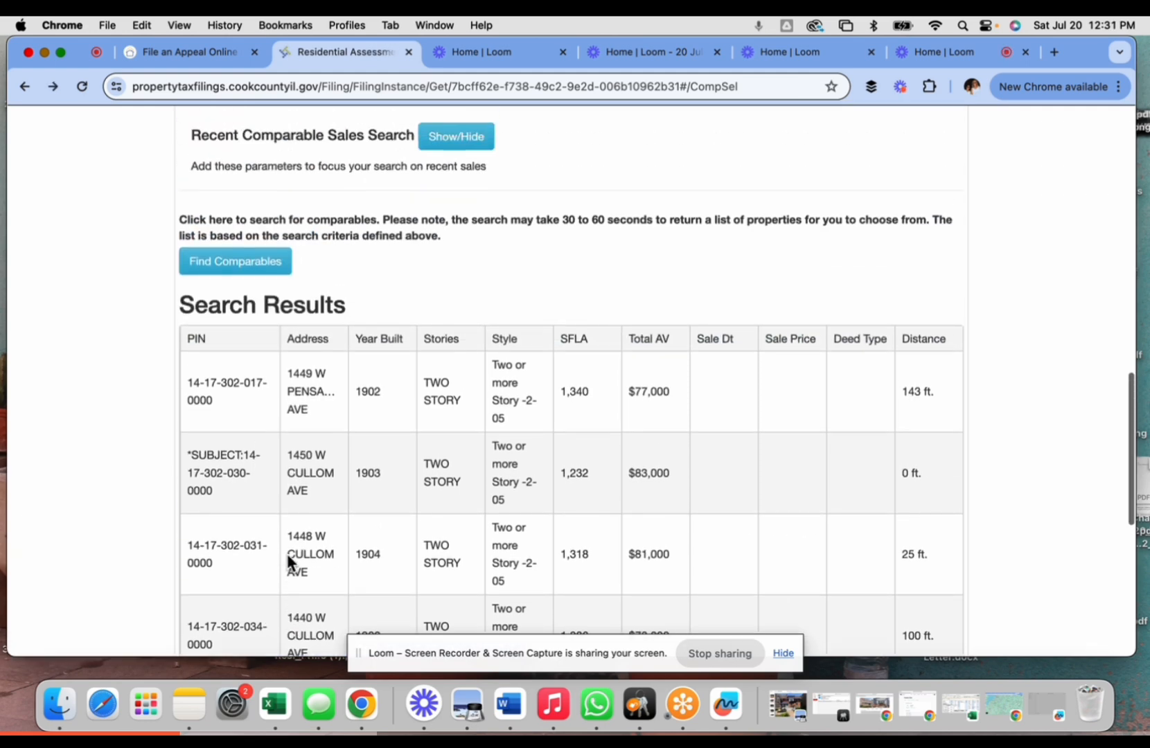
{"action": "scroll", "coordinate": [285, 552], "scroll_direction": "up", "scroll_amount": 5}
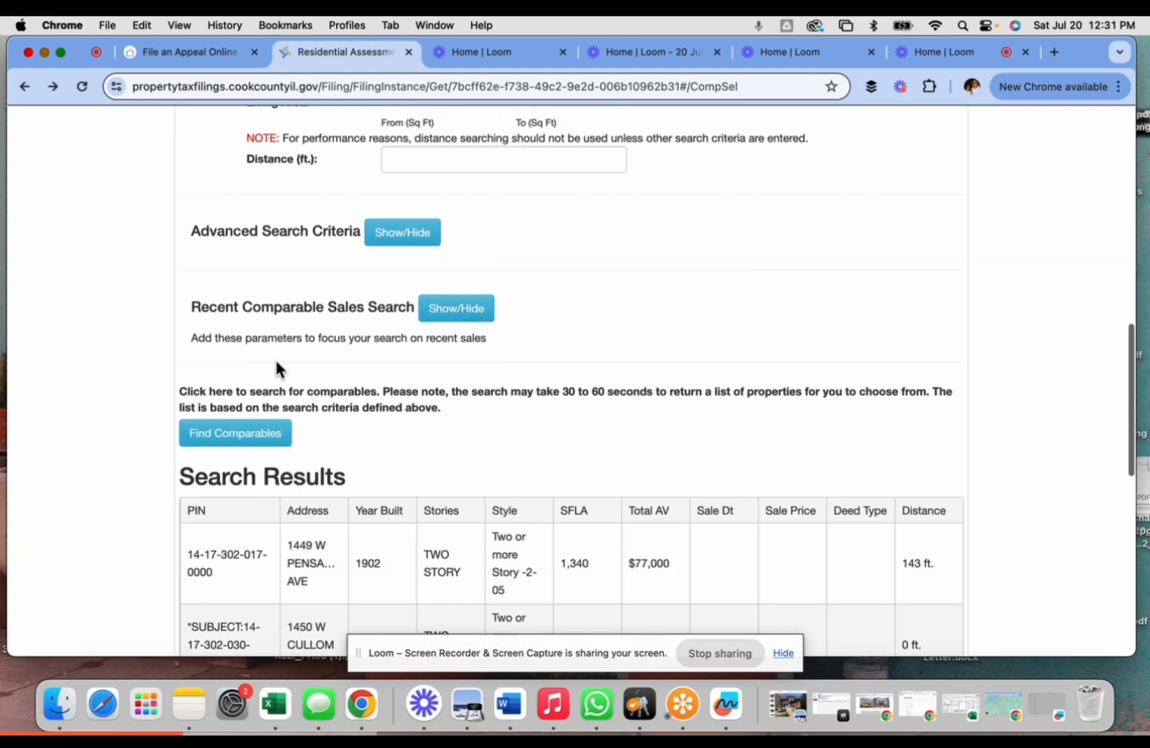
- Enter the first digits of the parcel PIN in the Custom / Additional Search Criteria PIN field
{"action": "scroll", "coordinate": [272, 330], "scroll_direction": "up", "scroll_amount": 5}
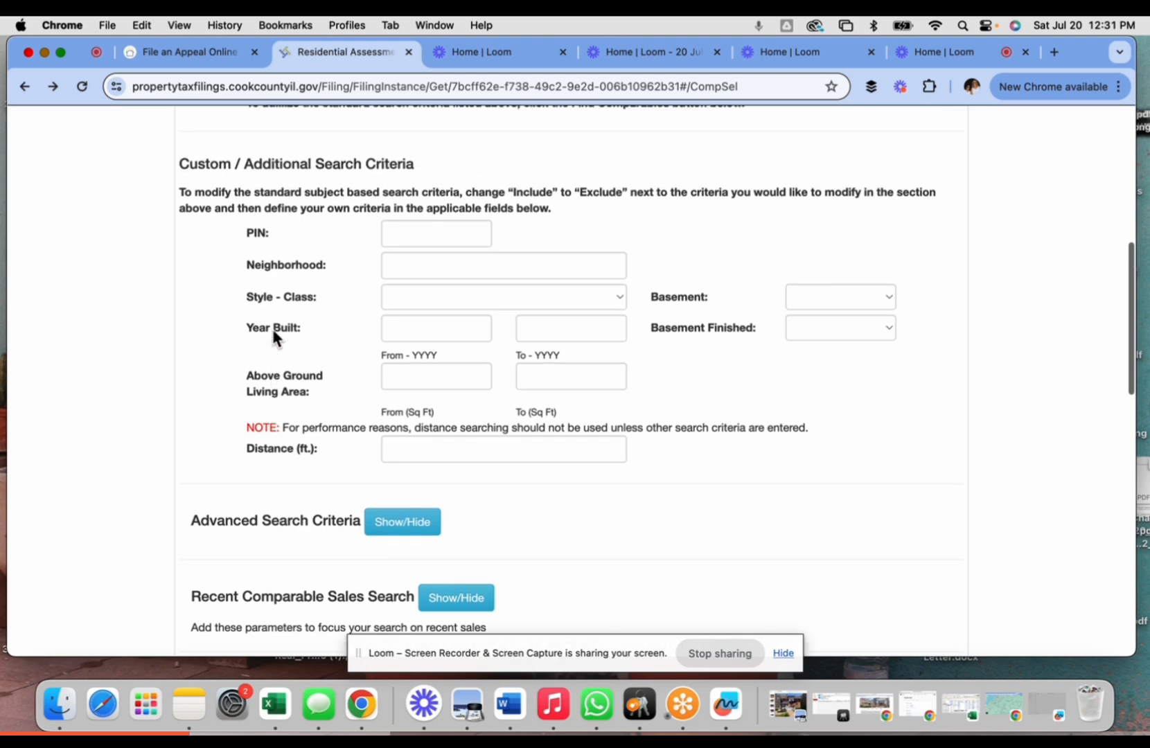
{"action": "scroll", "coordinate": [272, 331], "scroll_direction": "up", "scroll_amount": 1}
{"action": "left_click", "coordinate": [410, 287]}
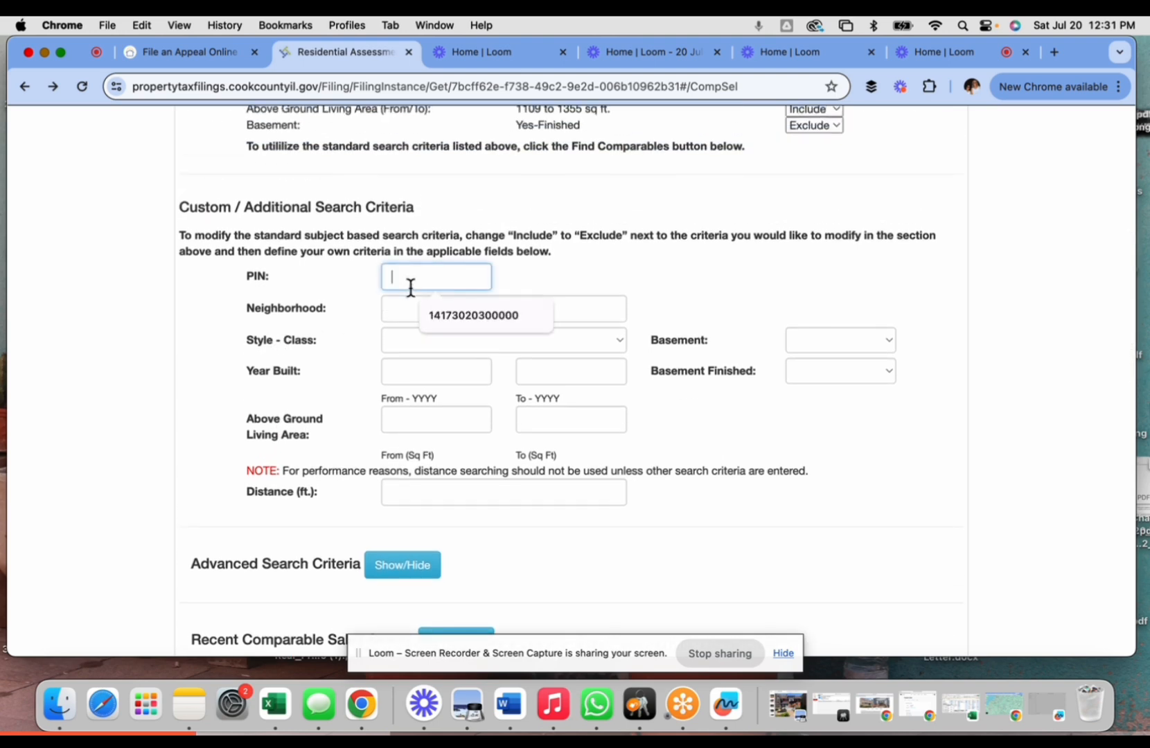
{"action": "type", "text": "17"}
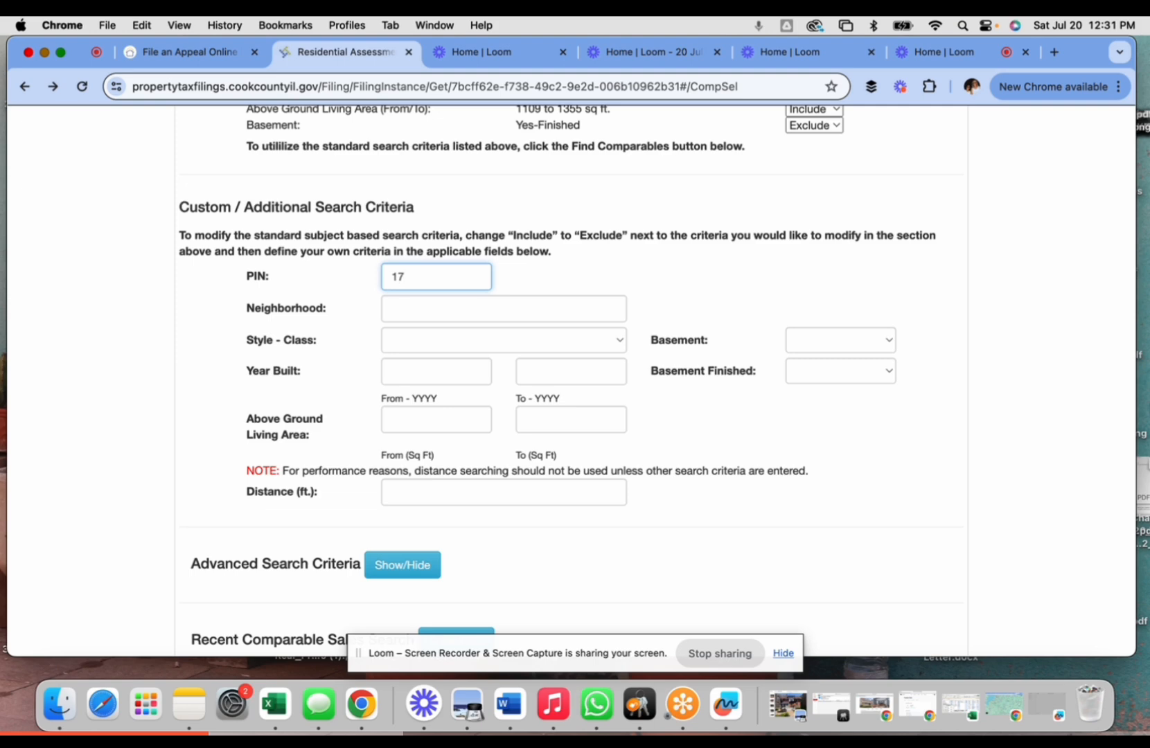
{"action": "key", "text": "BackSpace"}
{"action": "type", "text": "4"}
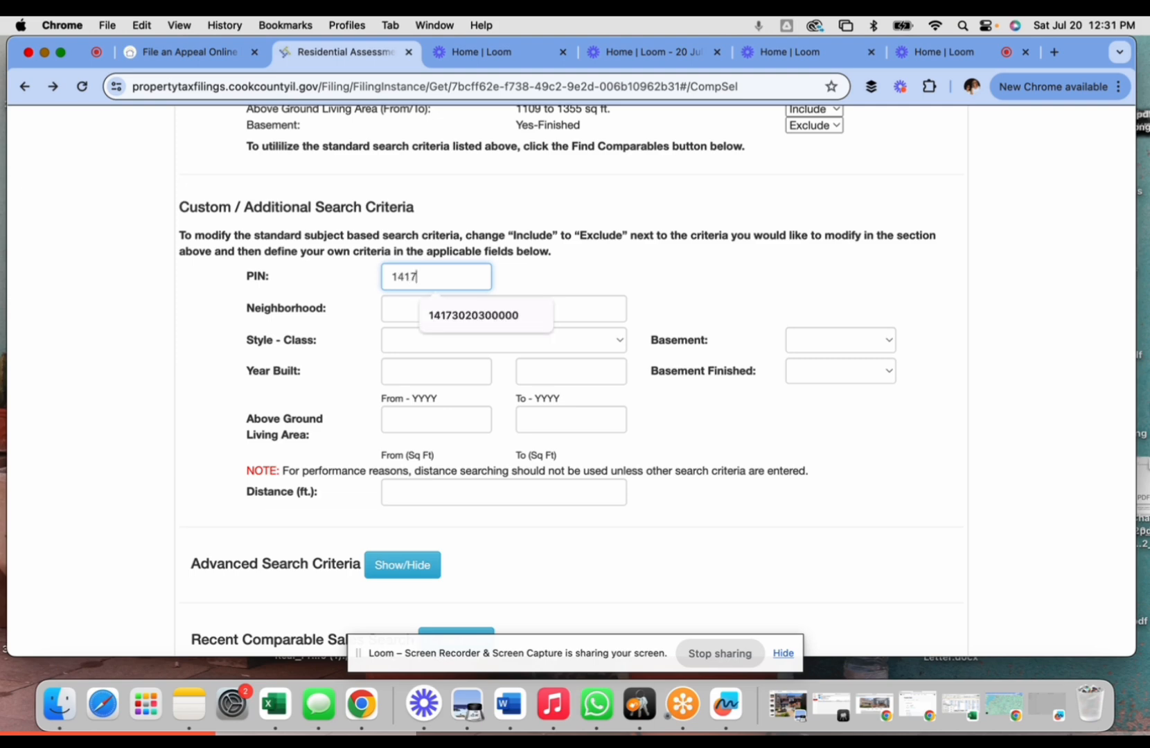
{"action": "type", "text": "17301"}
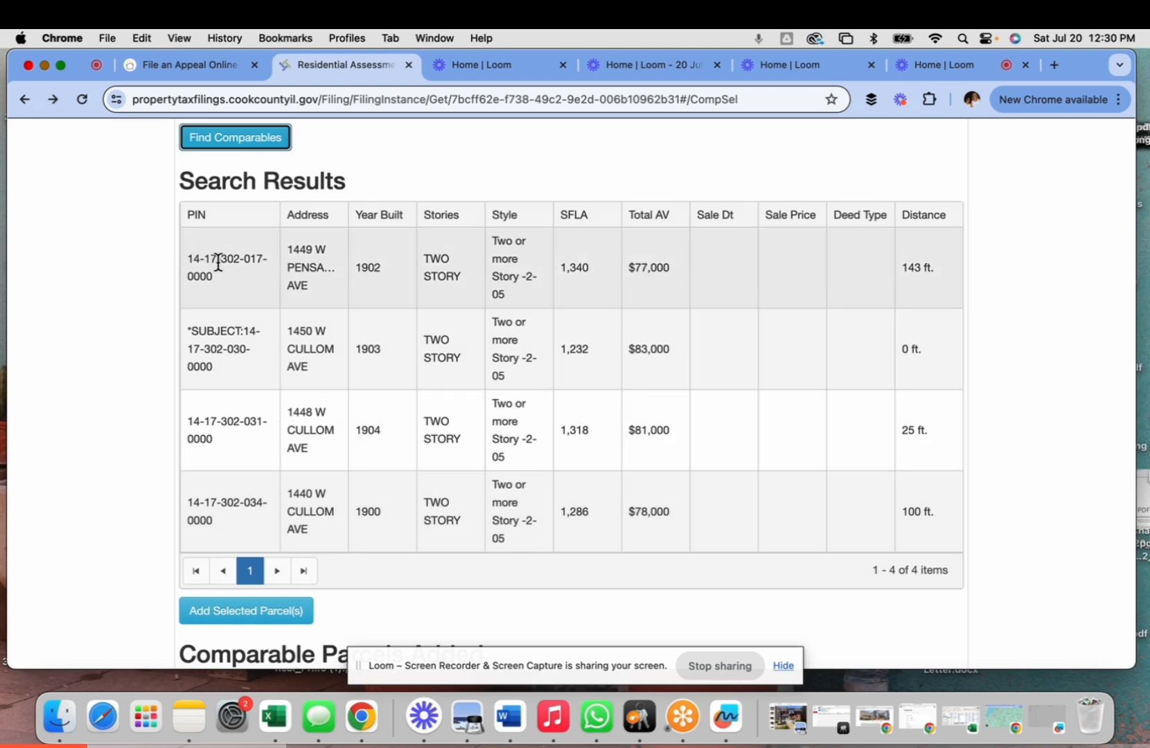
- Add the Pensacola Avenue parcel from the results as a comparable
{"action": "left_click", "coordinate": [218, 262]}
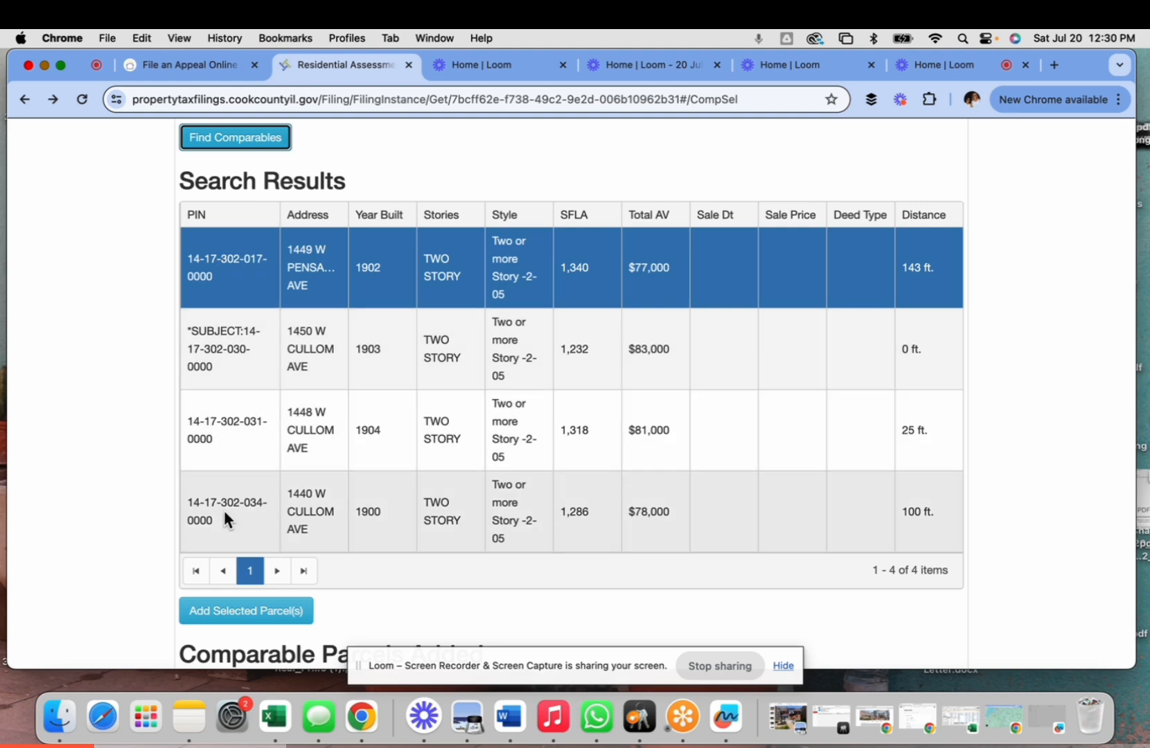
{"action": "left_click", "coordinate": [224, 504]}
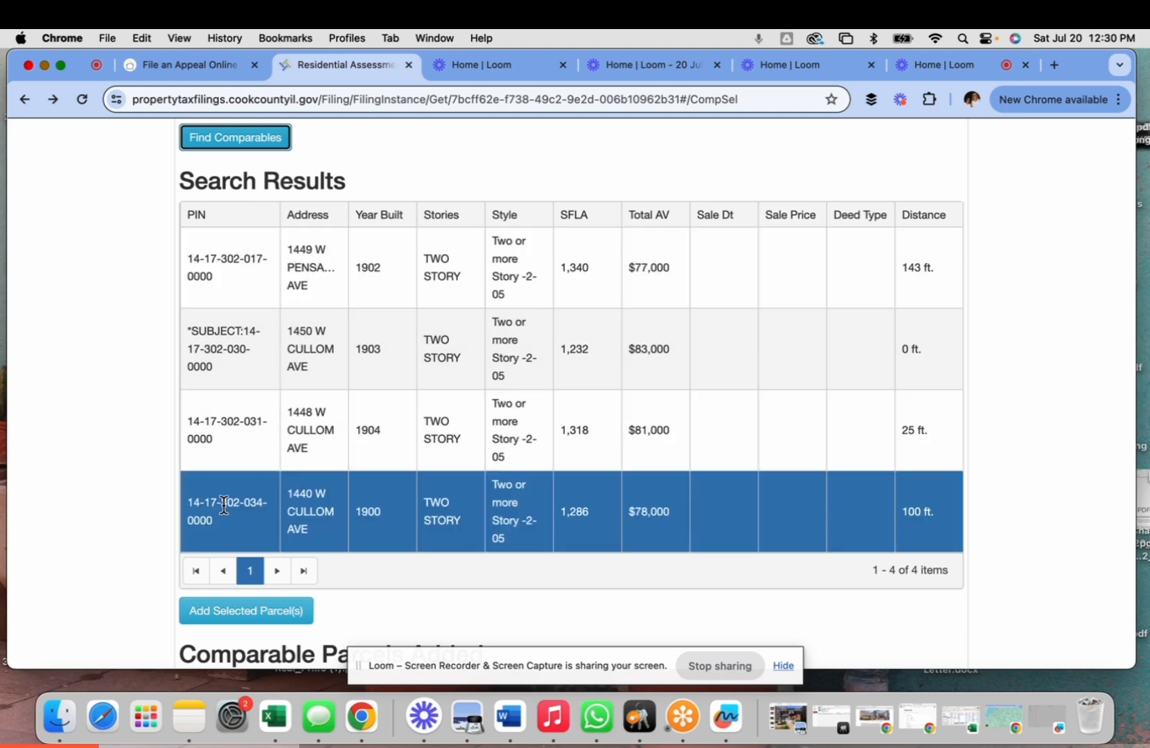
{"action": "left_click", "coordinate": [235, 257]}
{"action": "scroll", "coordinate": [335, 259], "scroll_direction": "down", "scroll_amount": 2}
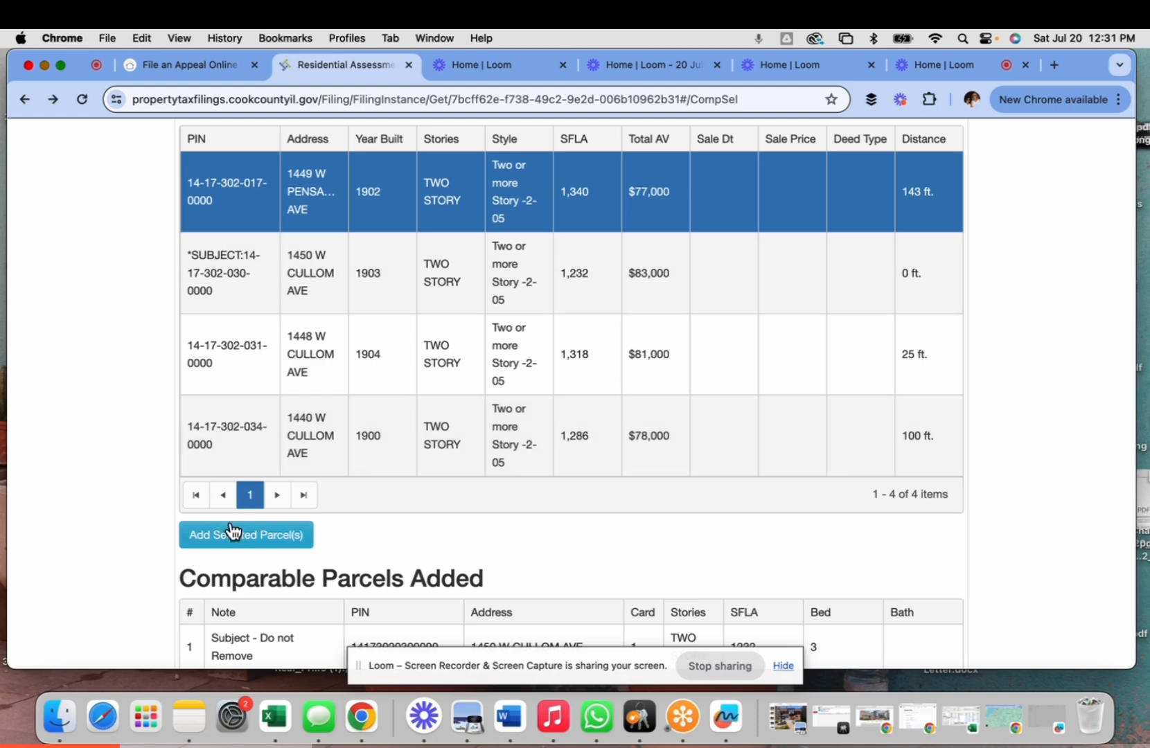
{"action": "left_click", "coordinate": [239, 540]}
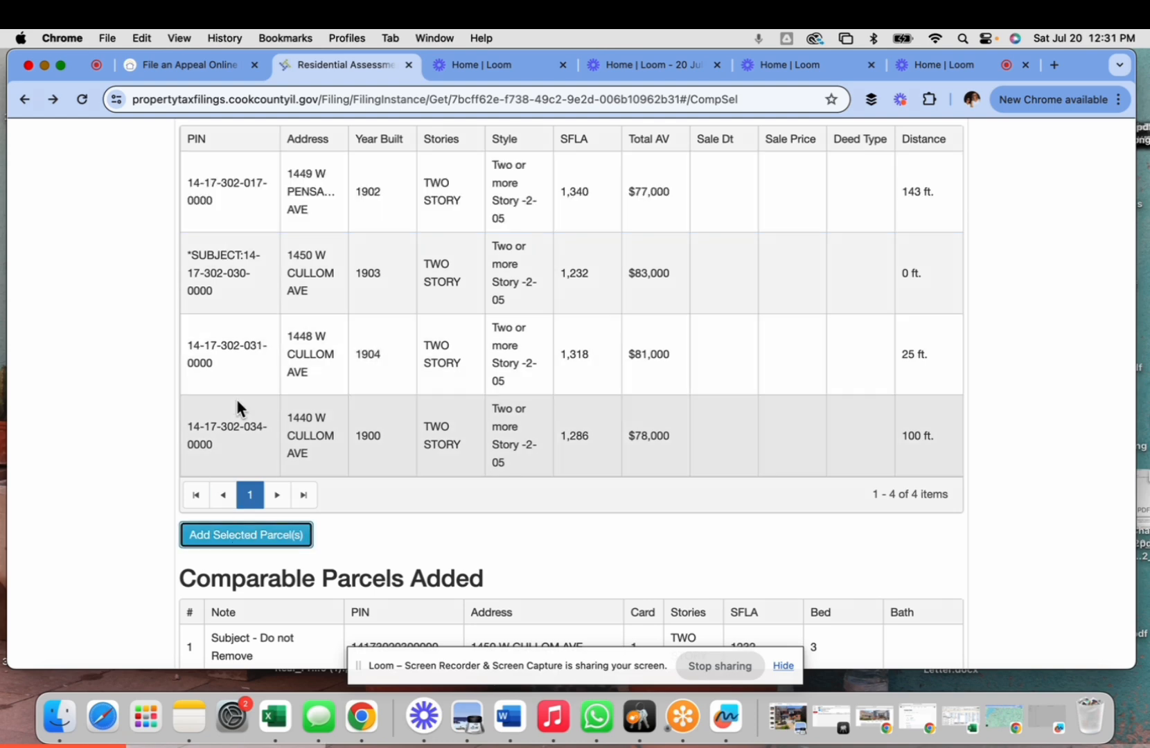
- Add the last result parcel, confirm five comparables plus the subject, and continue to the grid
{"action": "left_click", "coordinate": [219, 448]}
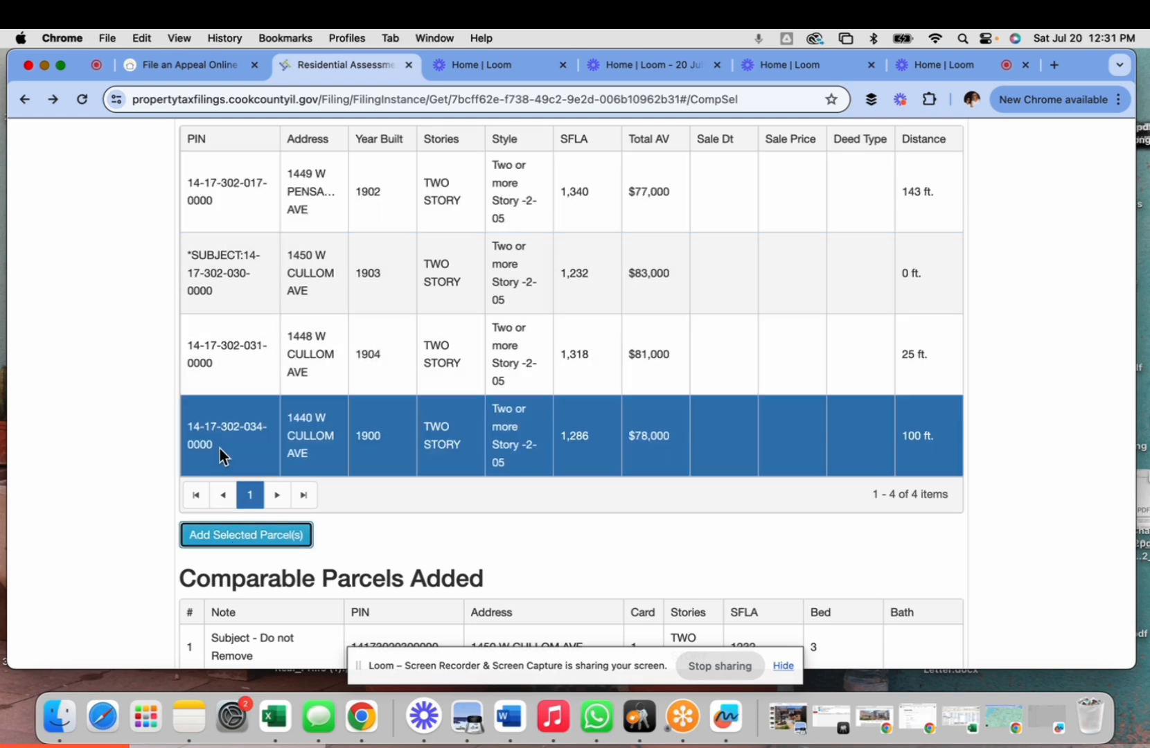
{"action": "left_click", "coordinate": [233, 541]}
{"action": "scroll", "coordinate": [588, 514], "scroll_direction": "down", "scroll_amount": 5}
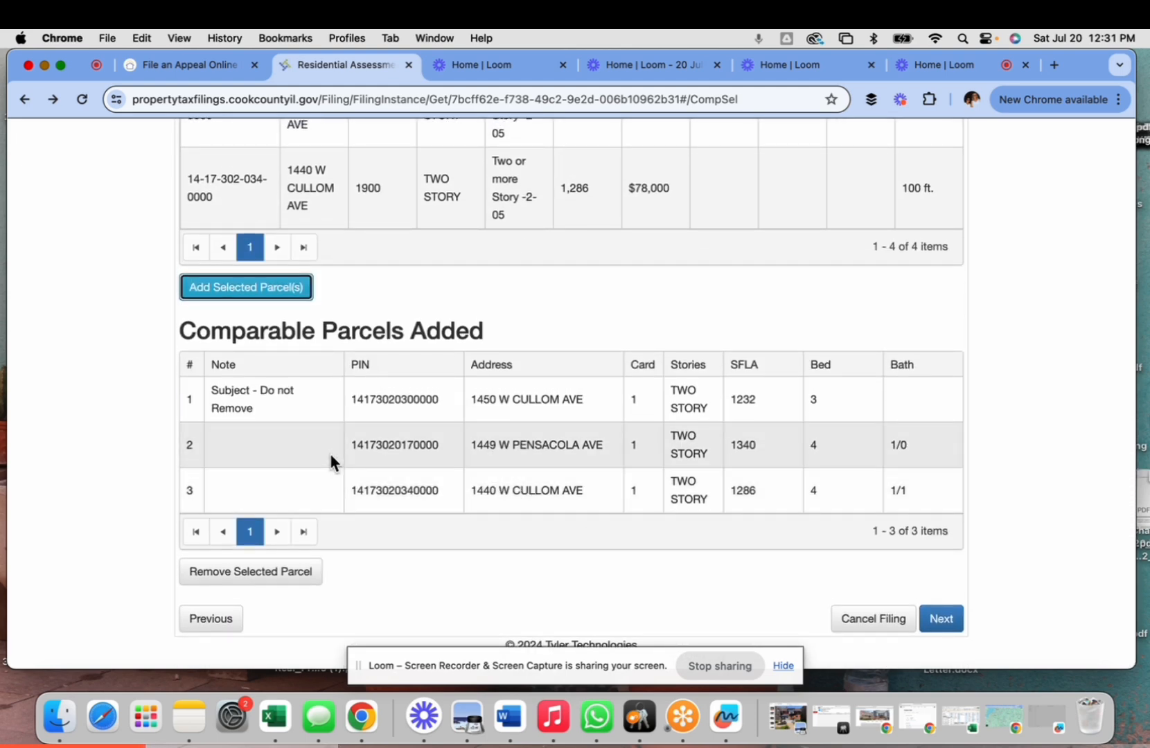
{"action": "scroll", "coordinate": [332, 461], "scroll_direction": "up", "scroll_amount": 5}
{"action": "scroll", "coordinate": [330, 460], "scroll_direction": "up", "scroll_amount": 7}
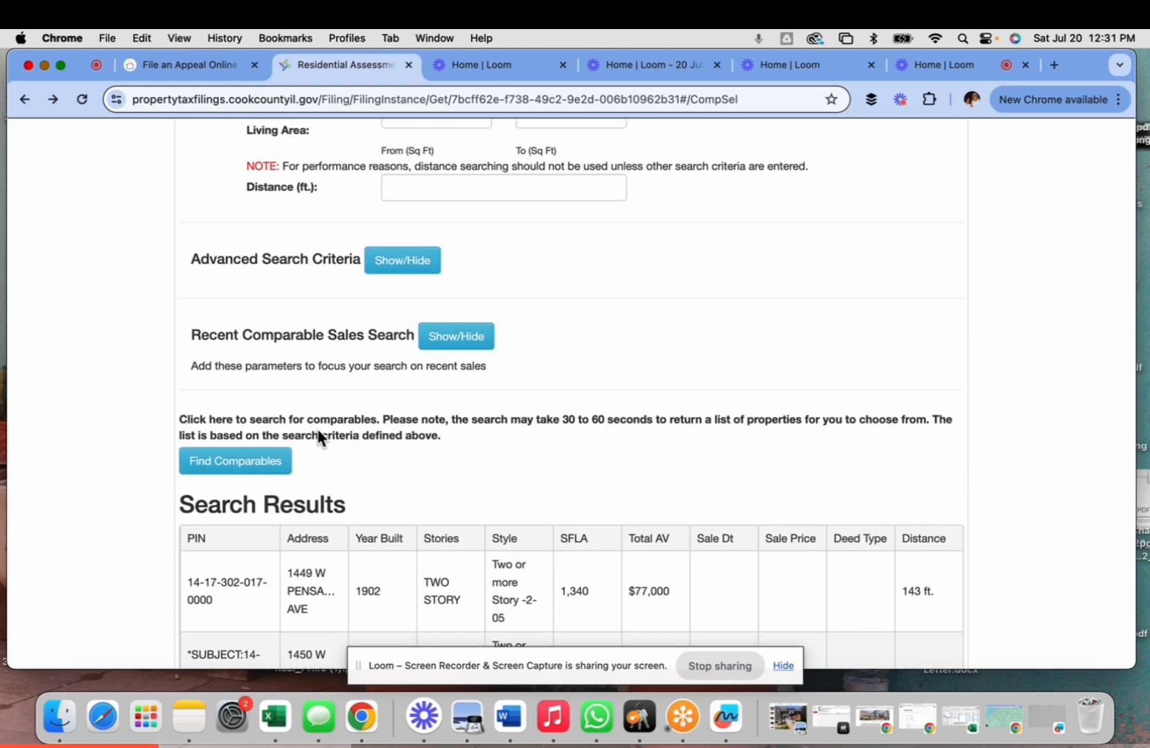
{"action": "scroll", "coordinate": [317, 430], "scroll_direction": "down", "scroll_amount": 8}
{"action": "scroll", "coordinate": [318, 430], "scroll_direction": "down", "scroll_amount": 4}
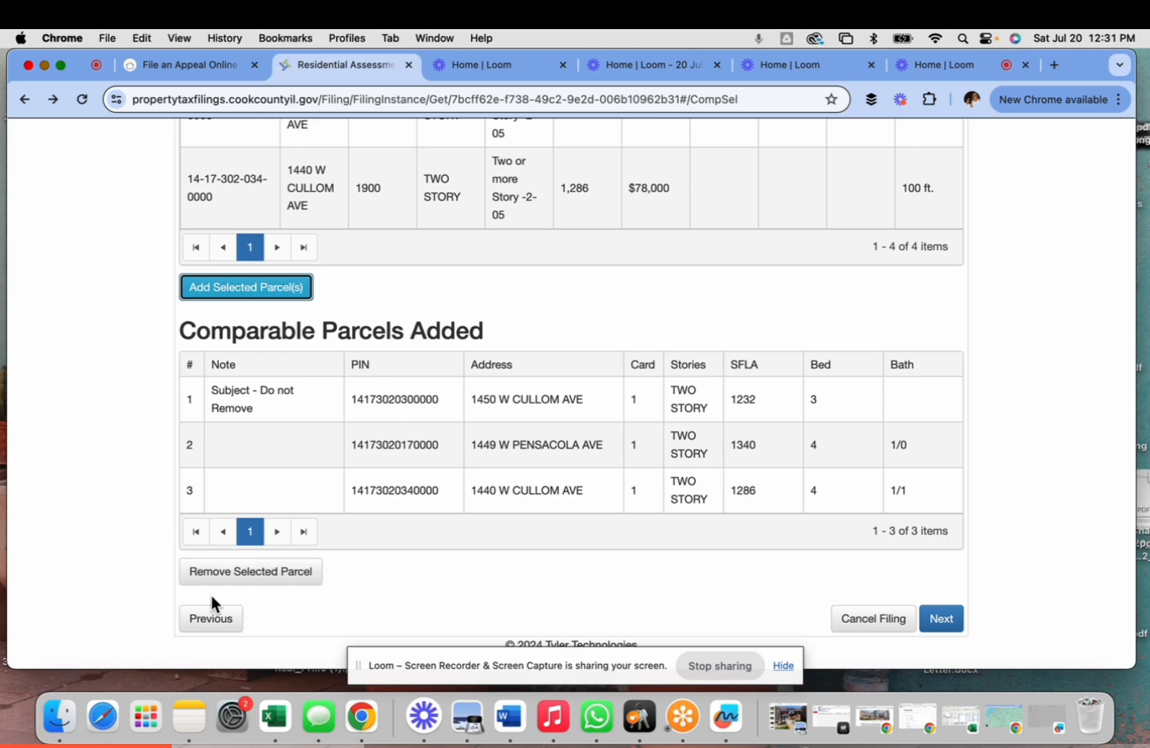
{"action": "scroll", "coordinate": [290, 576], "scroll_direction": "up", "scroll_amount": 1}
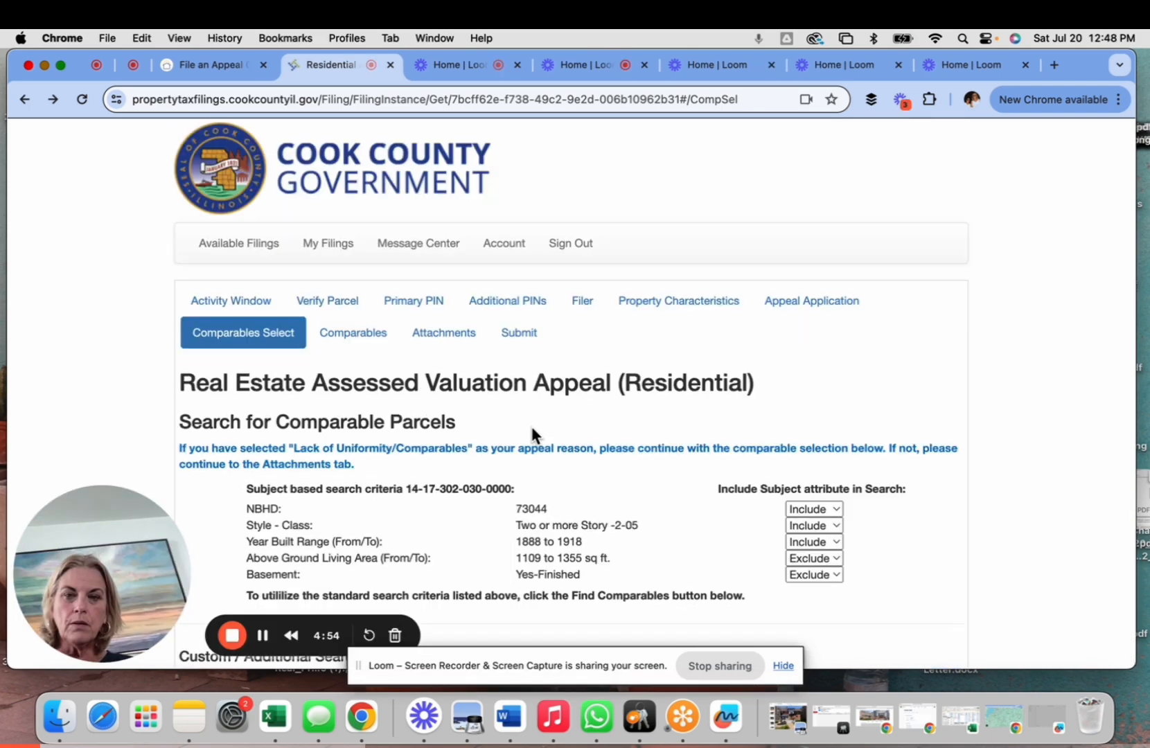
{"action": "scroll", "coordinate": [530, 423], "scroll_direction": "down", "scroll_amount": 20}
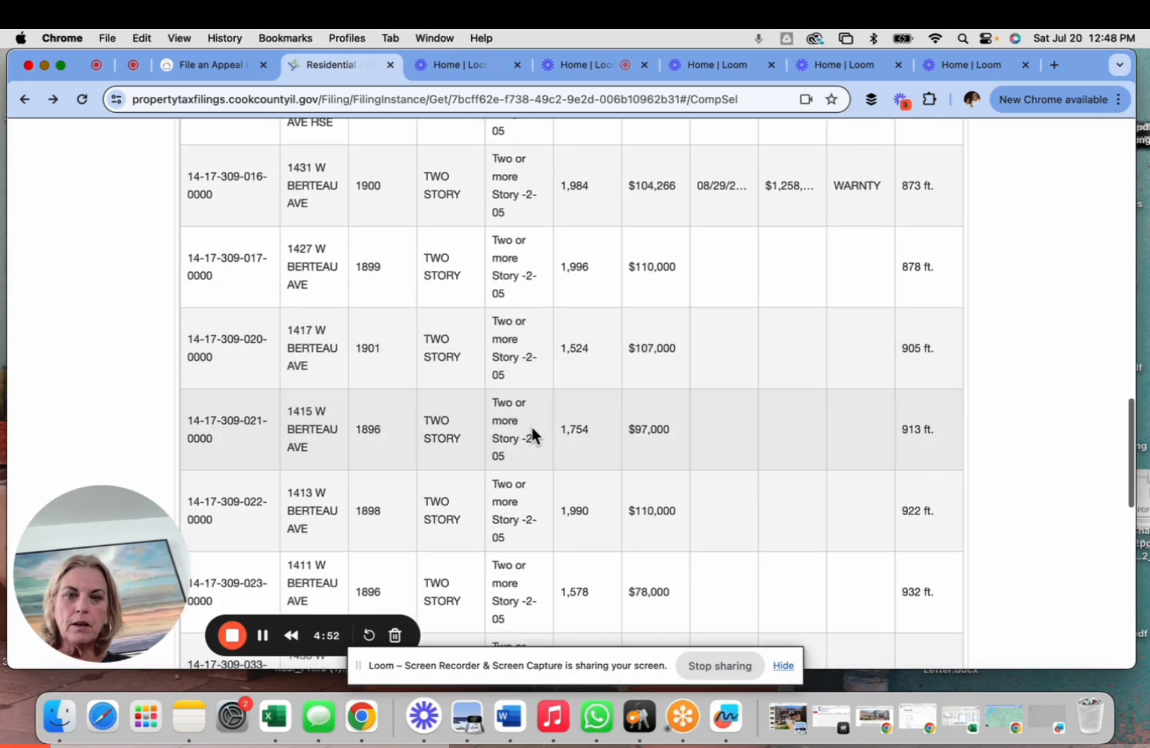
{"action": "scroll", "coordinate": [531, 434], "scroll_direction": "down", "scroll_amount": 15}
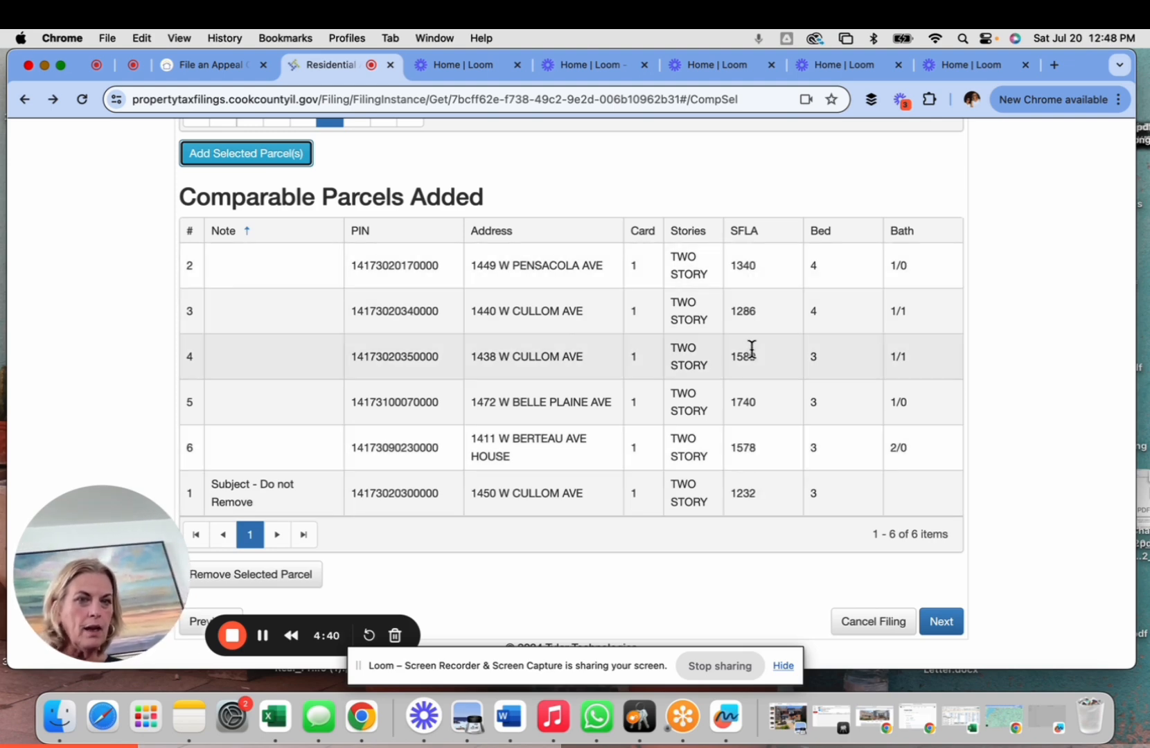
{"action": "left_click", "coordinate": [942, 623]}
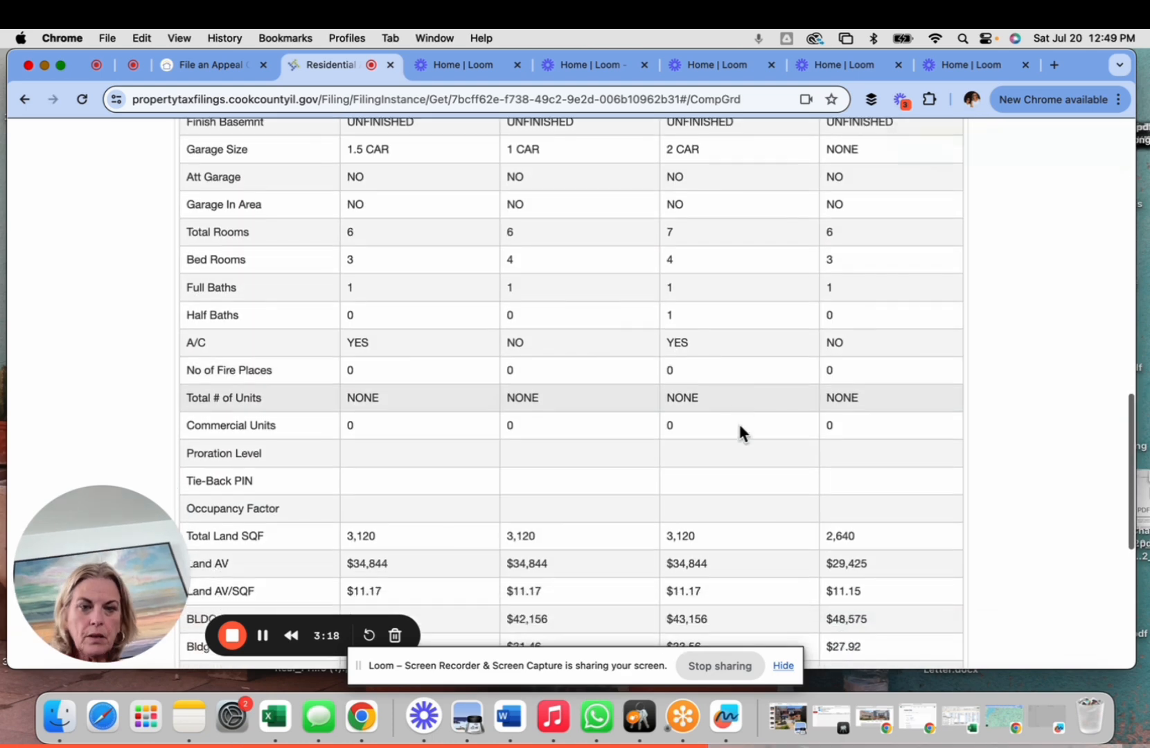
- Review the comparables grid values, then save the filing and advance to Attachments
{"action": "scroll", "coordinate": [738, 423], "scroll_direction": "down", "scroll_amount": 7}
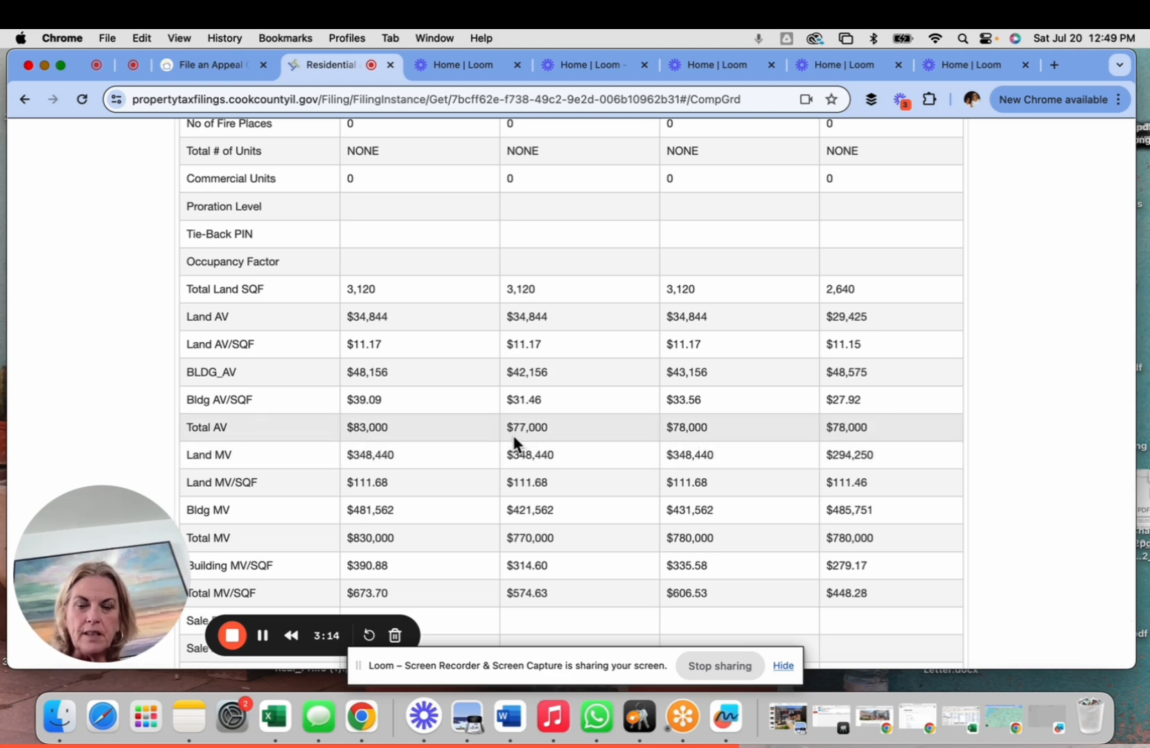
{"action": "scroll", "coordinate": [516, 443], "scroll_direction": "down", "scroll_amount": 4}
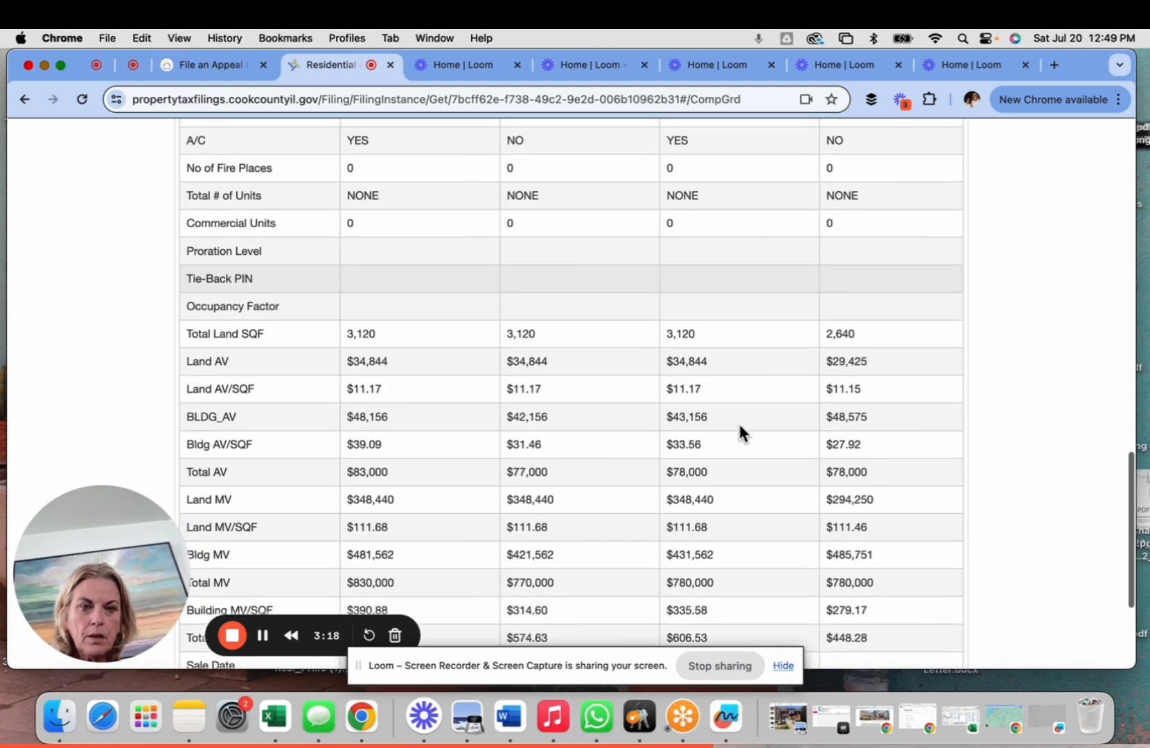
{"action": "scroll", "coordinate": [739, 431], "scroll_direction": "down", "scroll_amount": 2}
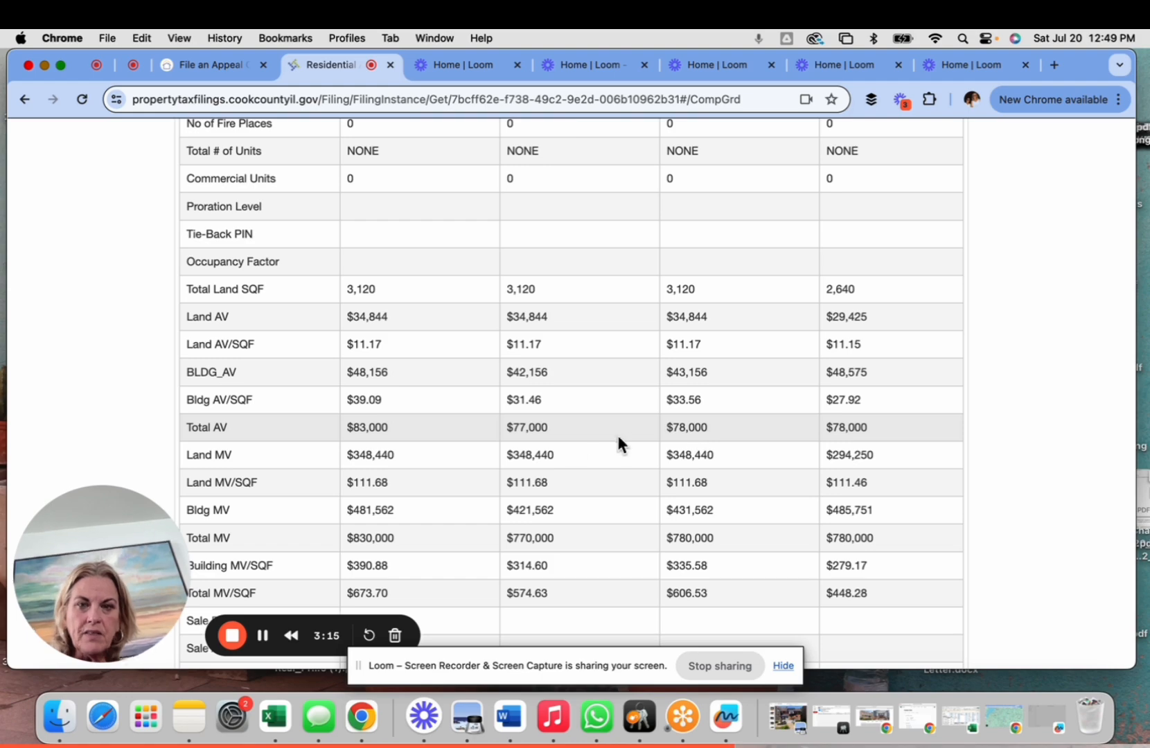
{"action": "scroll", "coordinate": [514, 441], "scroll_direction": "down", "scroll_amount": 5}
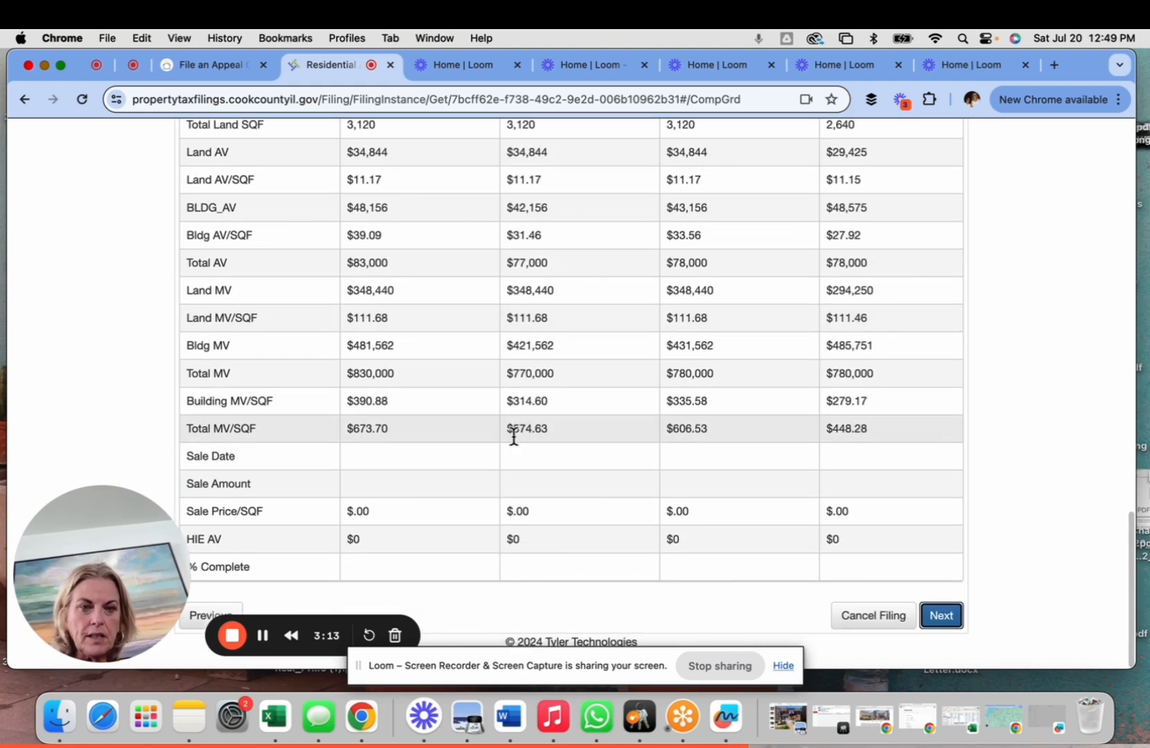
{"action": "left_click", "coordinate": [936, 625]}
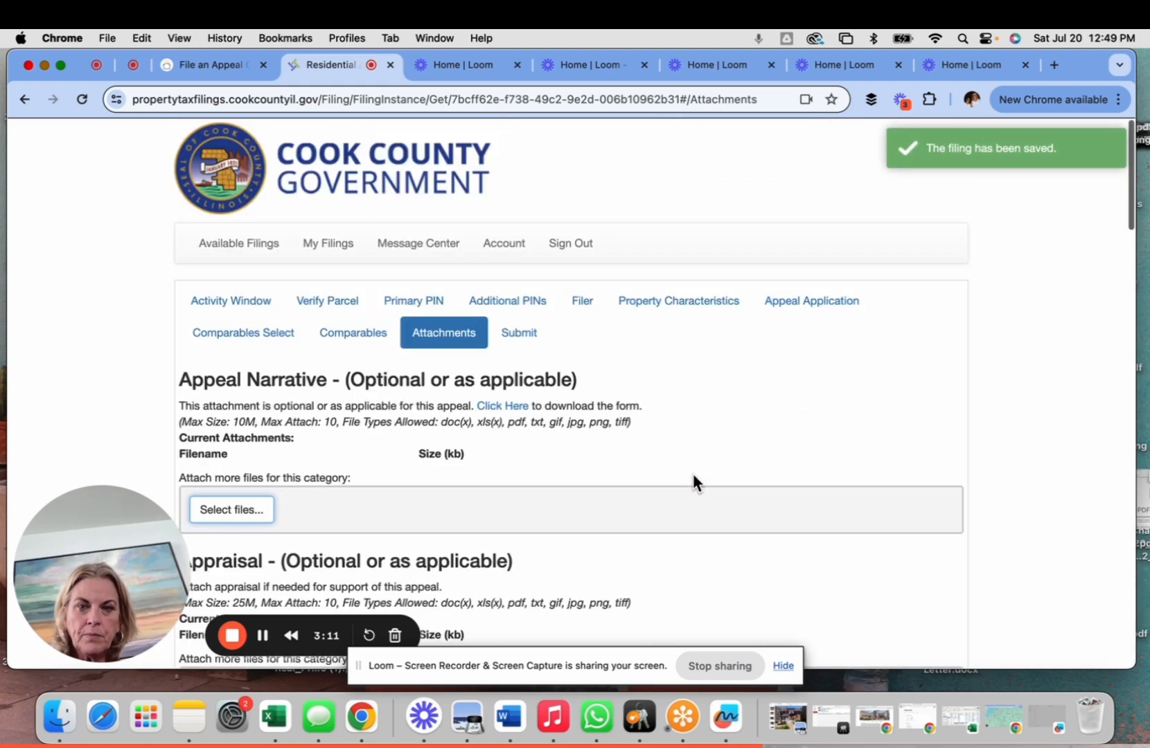
{"action": "scroll", "coordinate": [693, 523], "scroll_direction": "down", "scroll_amount": 7}
{"action": "scroll", "coordinate": [695, 528], "scroll_direction": "down", "scroll_amount": 4}
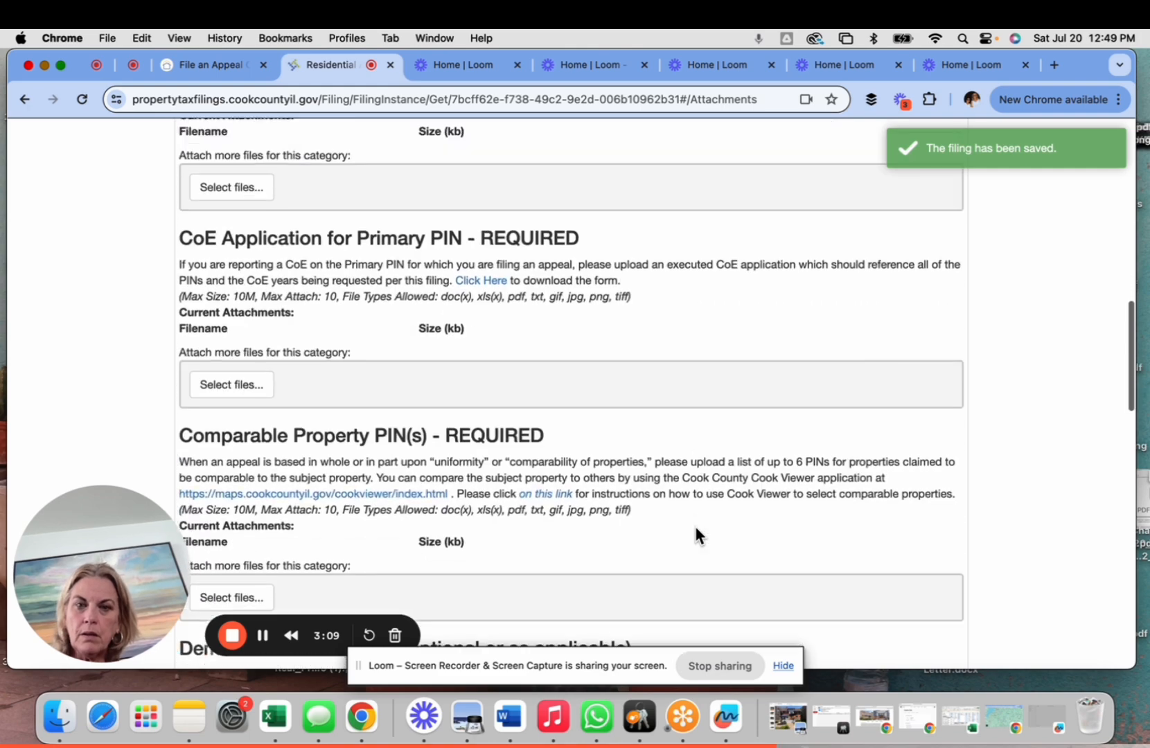
{"action": "scroll", "coordinate": [696, 528], "scroll_direction": "up", "scroll_amount": 13}
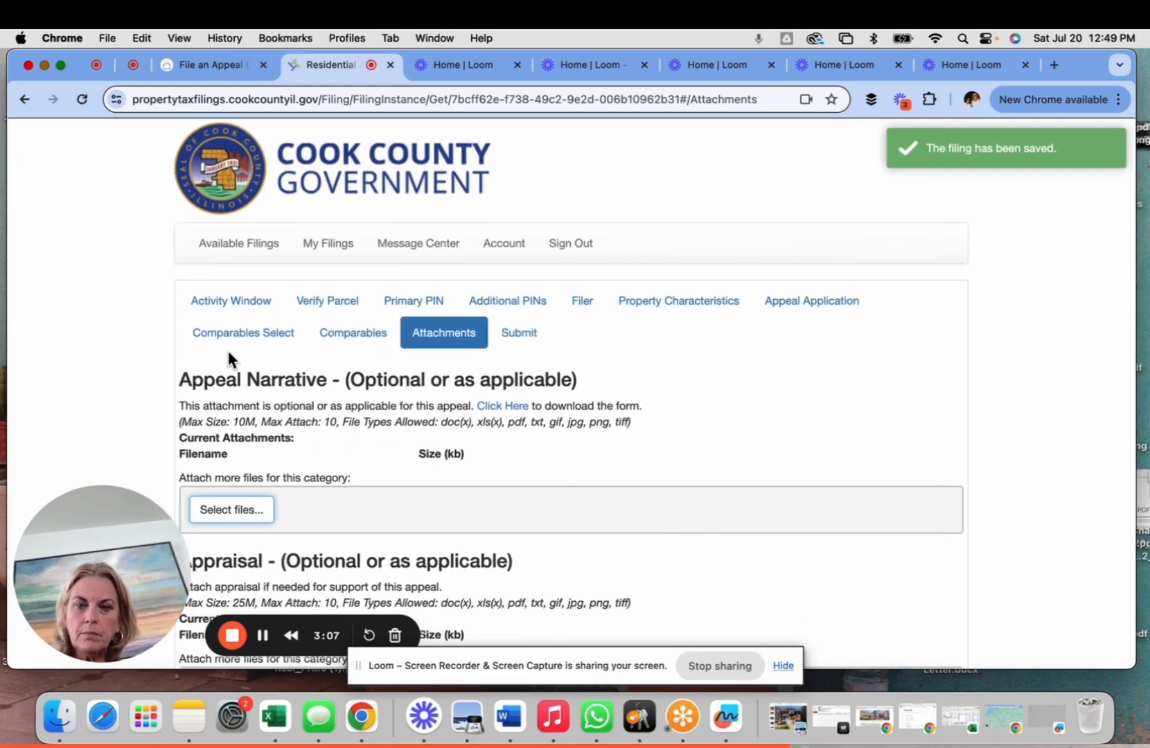
{"action": "scroll", "coordinate": [228, 351], "scroll_direction": "down", "scroll_amount": 3}
{"action": "scroll", "coordinate": [84, 215], "scroll_direction": "up", "scroll_amount": 3}
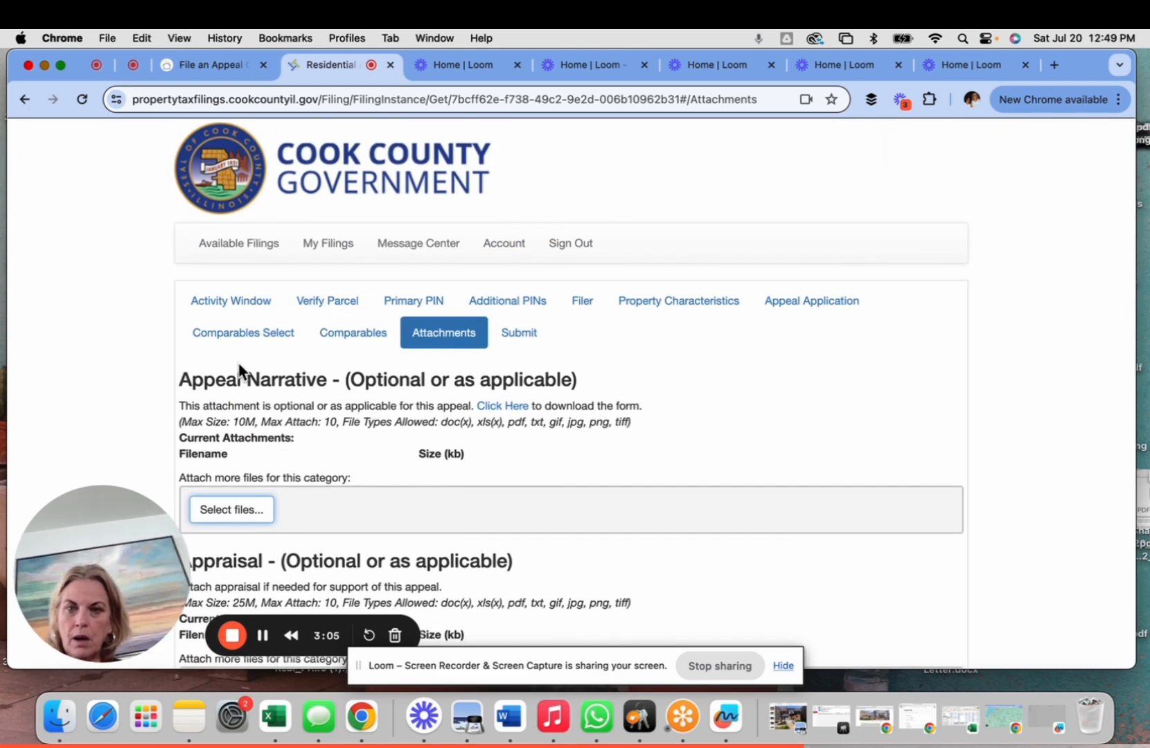
{"action": "scroll", "coordinate": [239, 374], "scroll_direction": "down", "scroll_amount": 2}
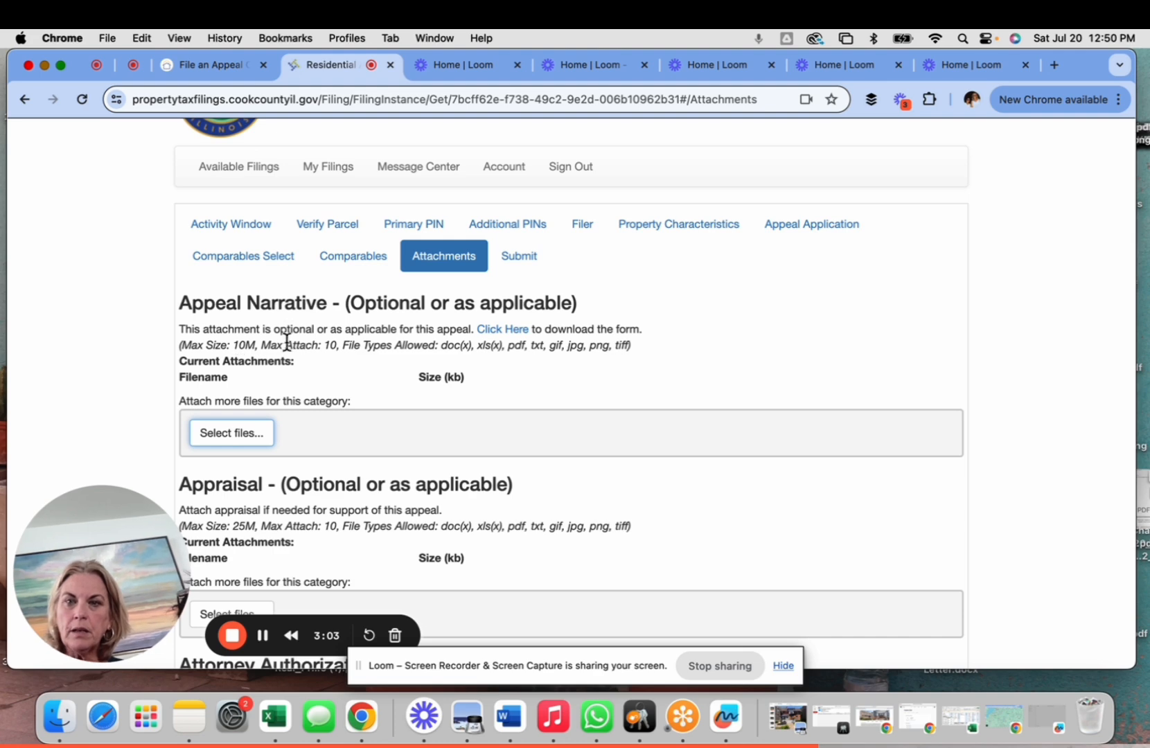
{"action": "scroll", "coordinate": [278, 403], "scroll_direction": "down", "scroll_amount": 2}
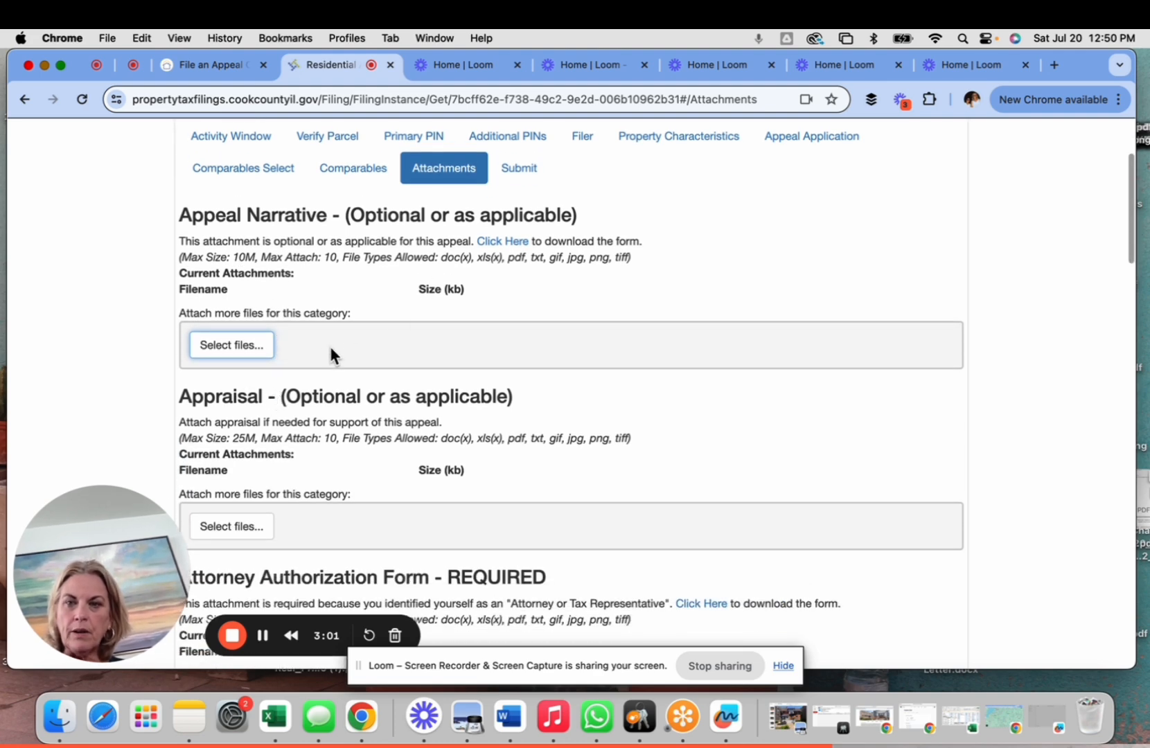
{"action": "scroll", "coordinate": [328, 352], "scroll_direction": "down", "scroll_amount": 3}
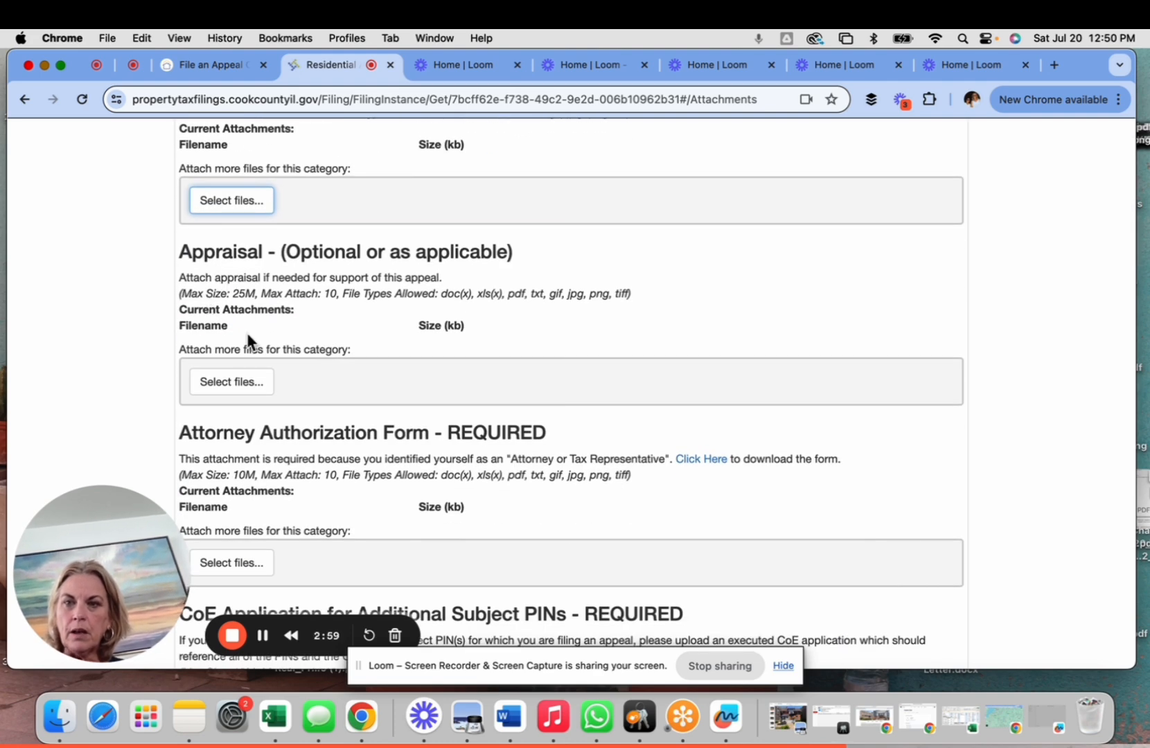
{"action": "scroll", "coordinate": [247, 340], "scroll_direction": "down", "scroll_amount": 3}
{"action": "scroll", "coordinate": [242, 338], "scroll_direction": "down", "scroll_amount": 3}
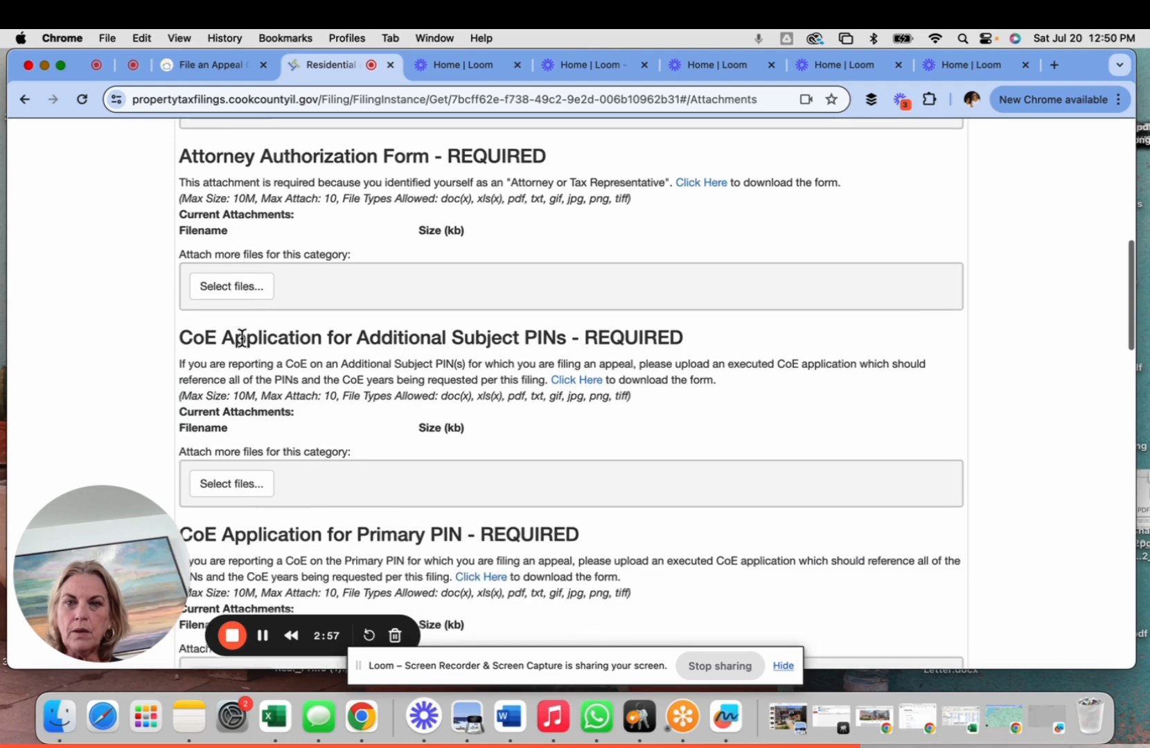
{"action": "scroll", "coordinate": [267, 346], "scroll_direction": "down", "scroll_amount": 3}
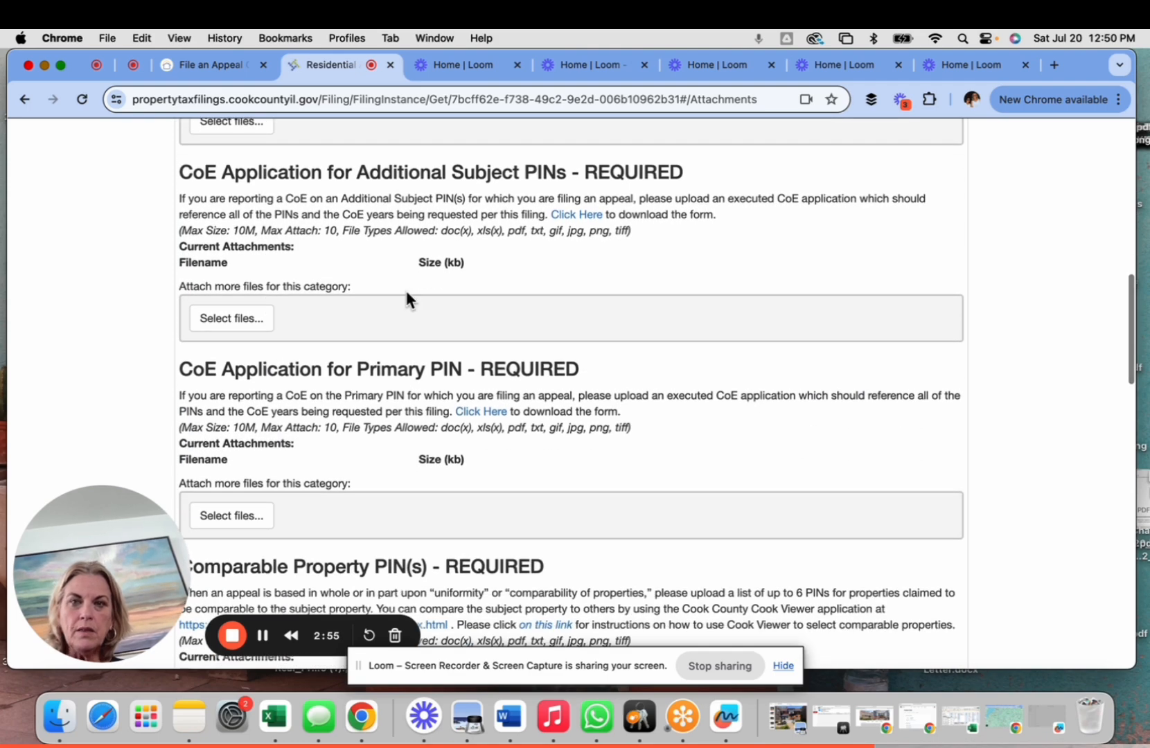
{"action": "scroll", "coordinate": [332, 322], "scroll_direction": "down", "scroll_amount": 3}
{"action": "scroll", "coordinate": [318, 301], "scroll_direction": "down", "scroll_amount": 1}
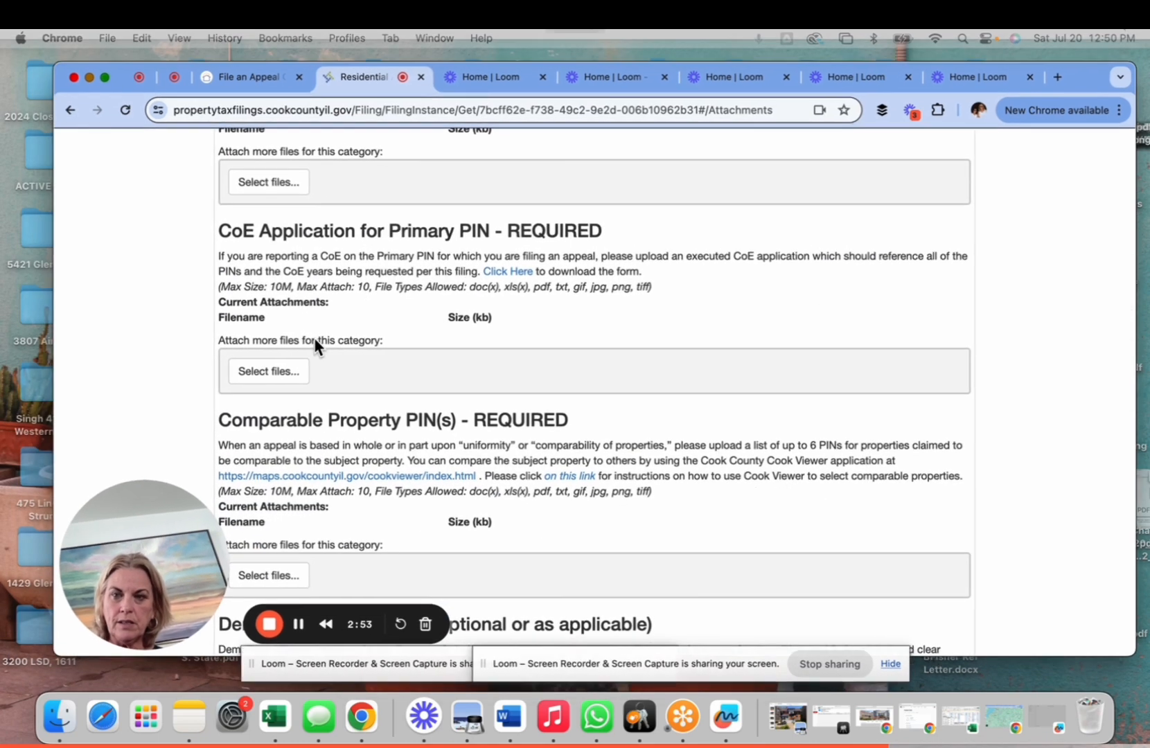
{"action": "scroll", "coordinate": [359, 331], "scroll_direction": "down", "scroll_amount": 3}
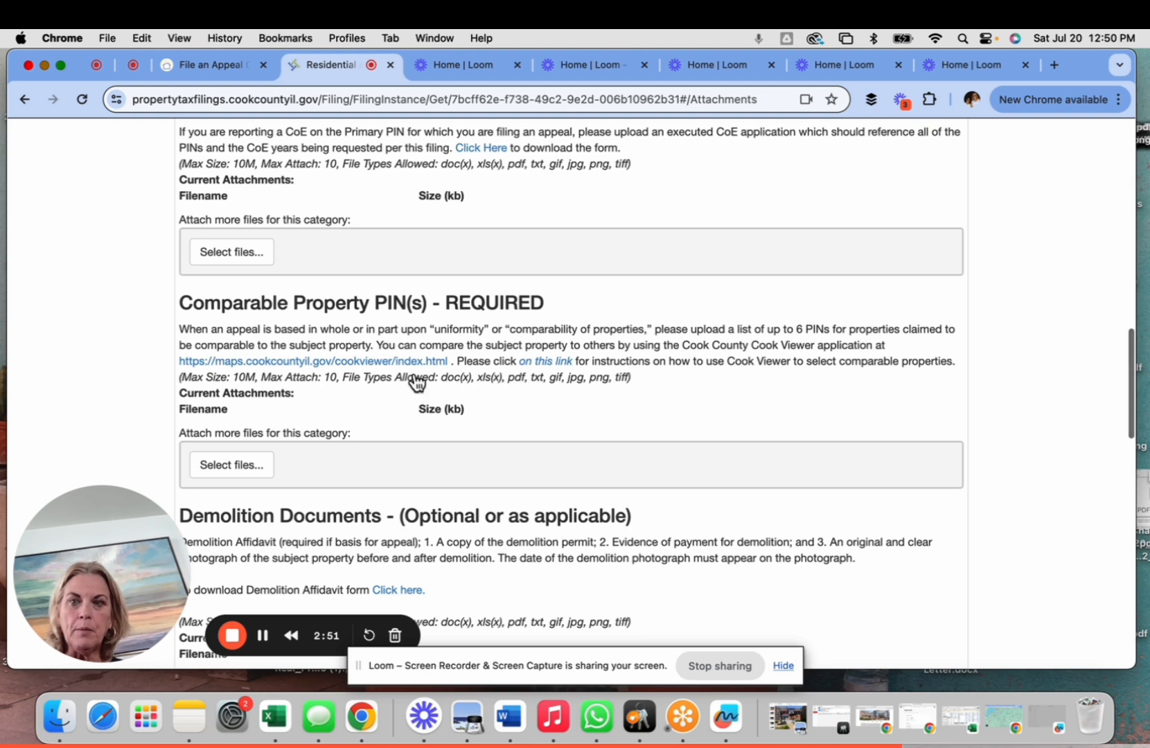
{"action": "scroll", "coordinate": [347, 384], "scroll_direction": "down", "scroll_amount": 2}
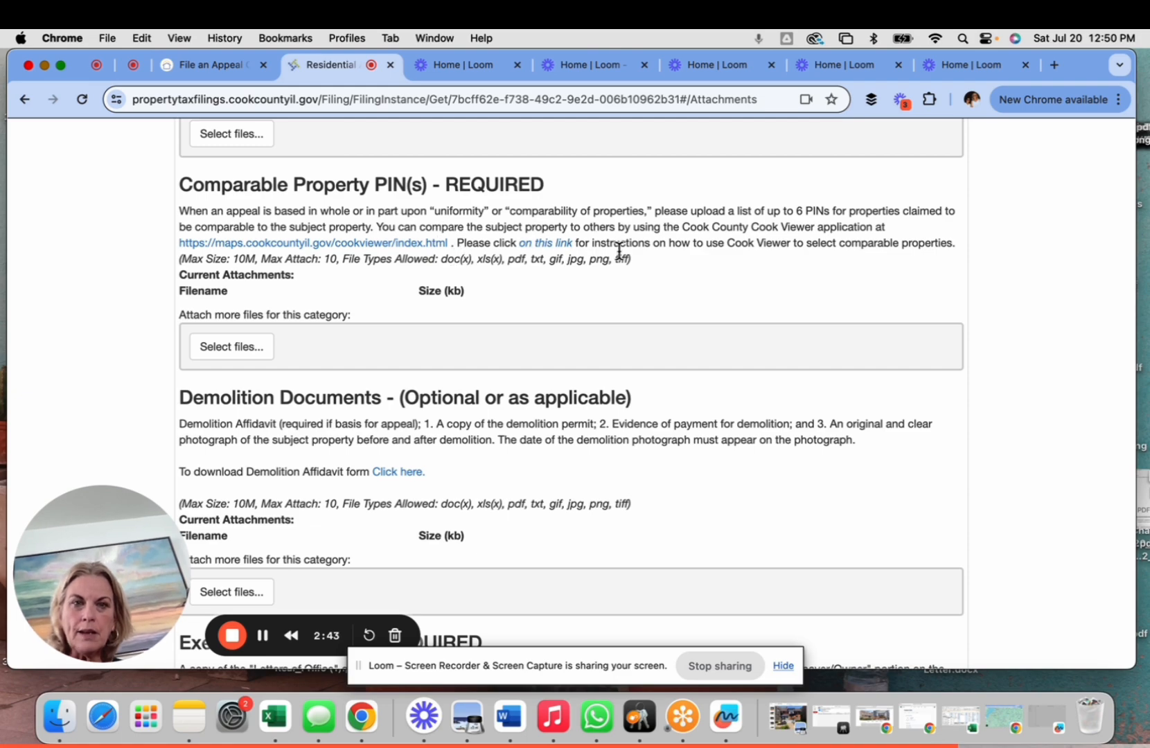
{"action": "scroll", "coordinate": [618, 250], "scroll_direction": "down", "scroll_amount": 6}
- Save the filing to reach the Submit step and focus the signer's Name field, dismissing suggestions
{"action": "left_click", "coordinate": [941, 618]}
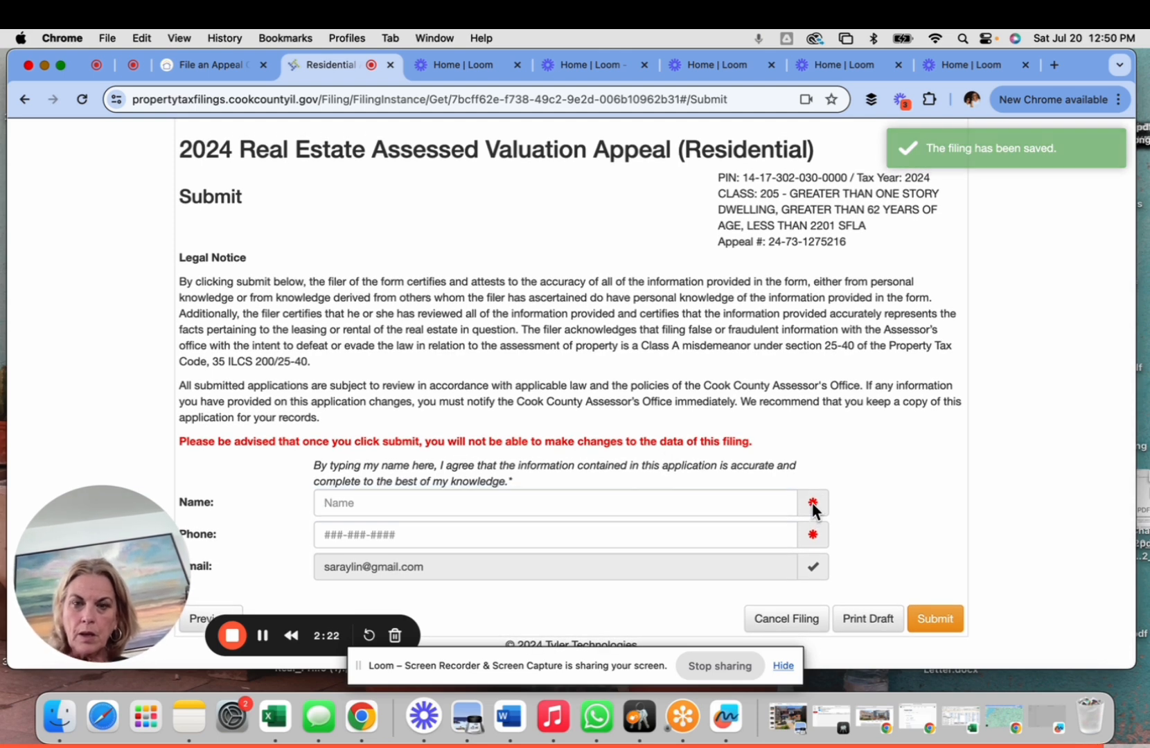
{"action": "left_click", "coordinate": [734, 510]}
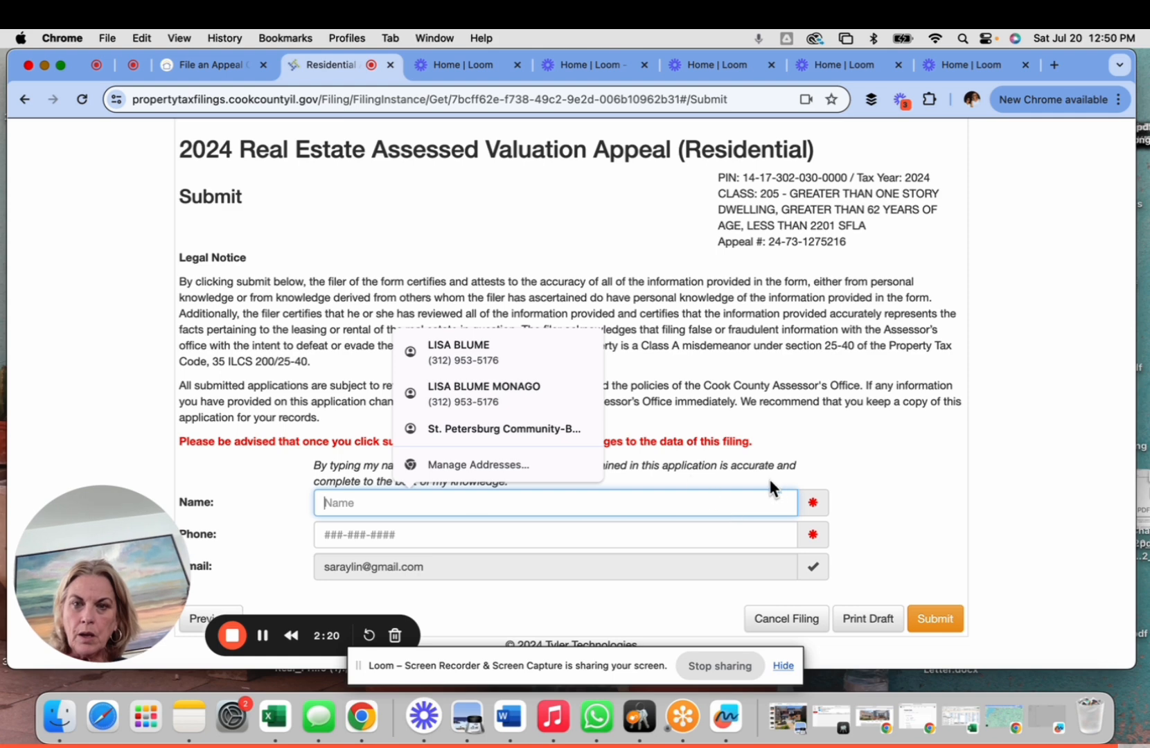
{"action": "left_click", "coordinate": [815, 509]}
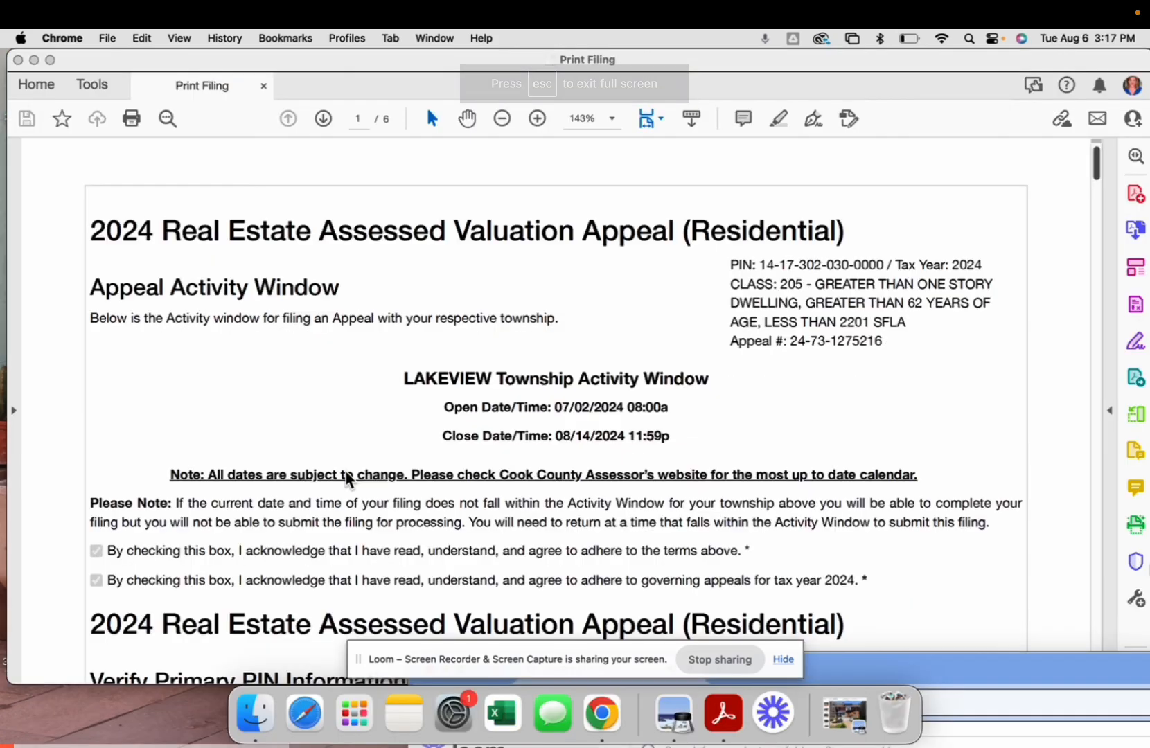
- Read the six-page draft PDF from the activity window through the comparables to the page-6 signer fields
{"action": "scroll", "coordinate": [347, 478], "scroll_direction": "down", "scroll_amount": 1}
{"action": "scroll", "coordinate": [347, 478], "scroll_direction": "down", "scroll_amount": 3}
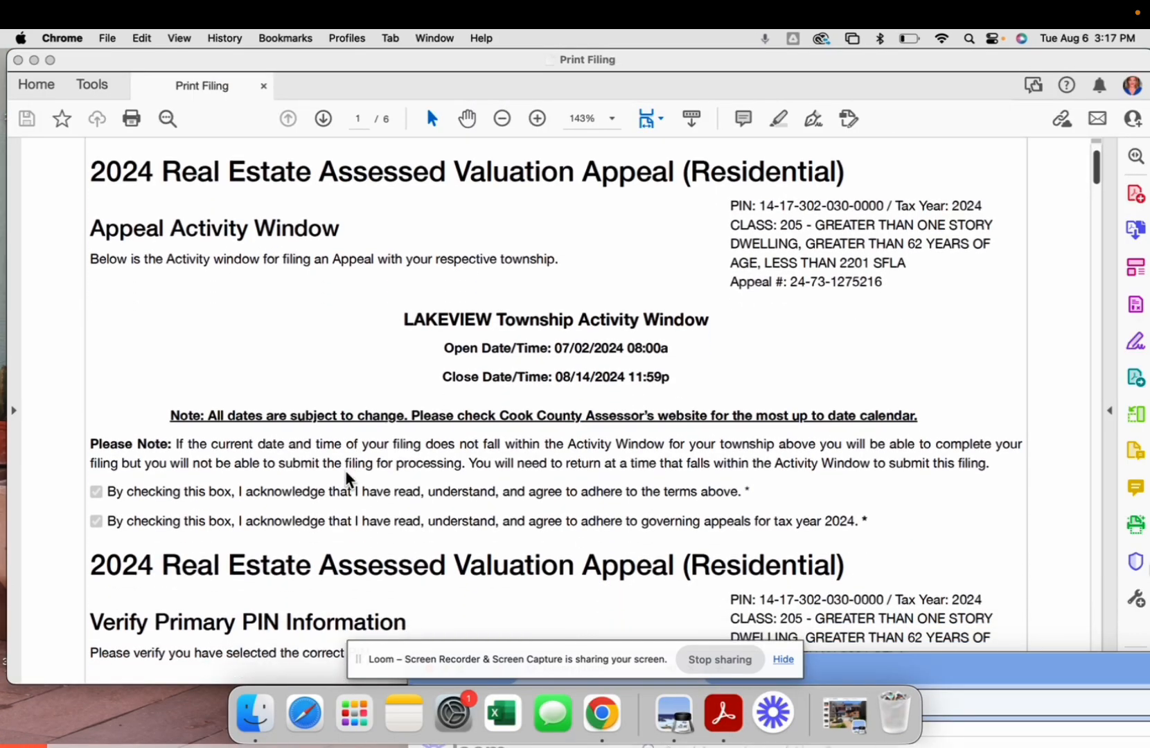
{"action": "scroll", "coordinate": [348, 478], "scroll_direction": "down", "scroll_amount": 4}
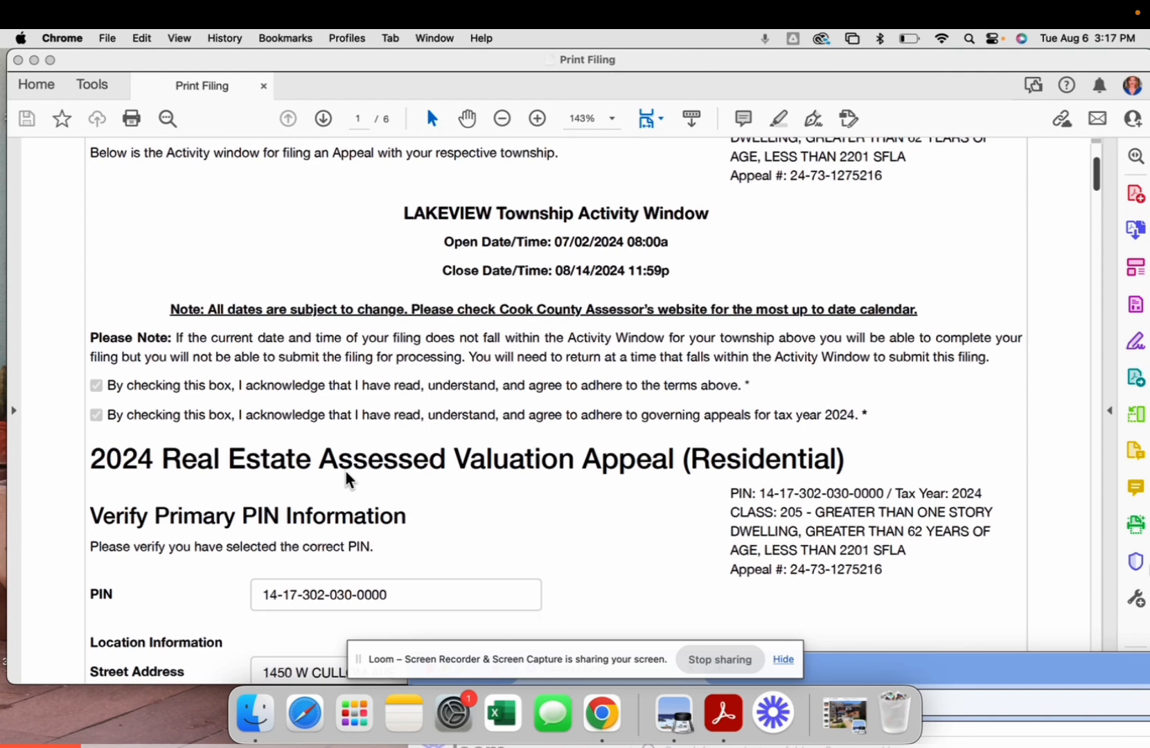
{"action": "scroll", "coordinate": [348, 478], "scroll_direction": "down", "scroll_amount": 4}
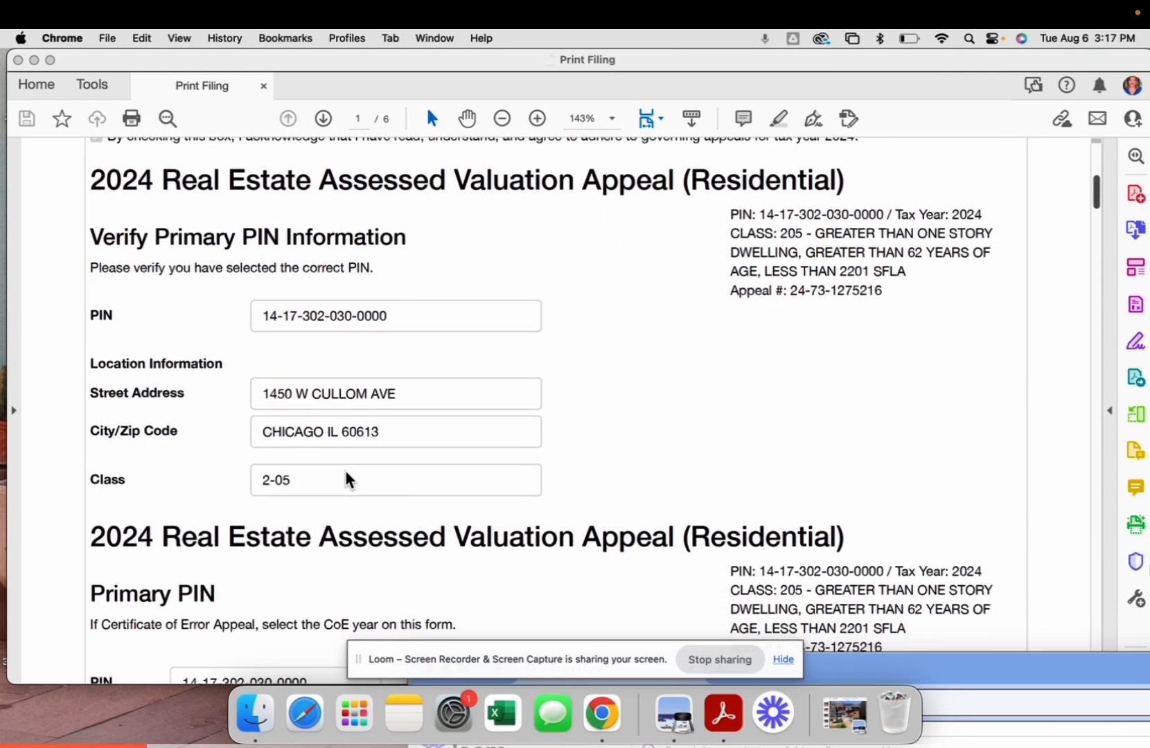
{"action": "scroll", "coordinate": [349, 478], "scroll_direction": "down", "scroll_amount": 5}
{"action": "scroll", "coordinate": [348, 478], "scroll_direction": "down", "scroll_amount": 6}
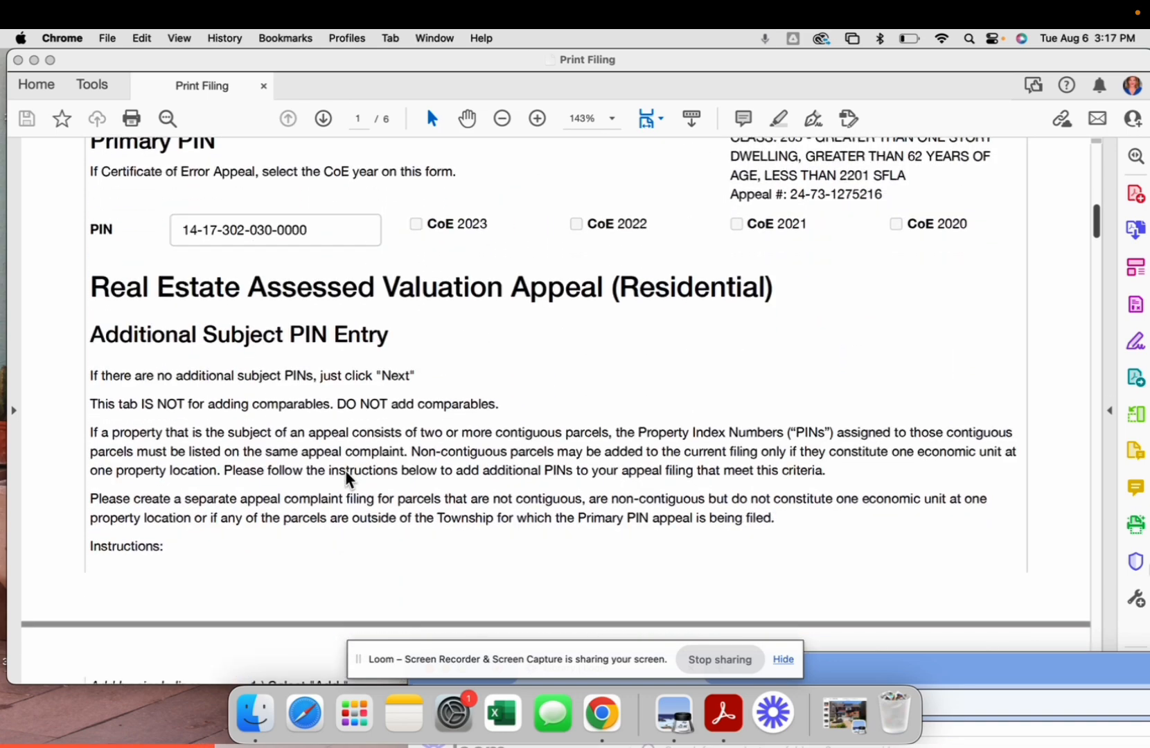
{"action": "scroll", "coordinate": [349, 478], "scroll_direction": "down", "scroll_amount": 8}
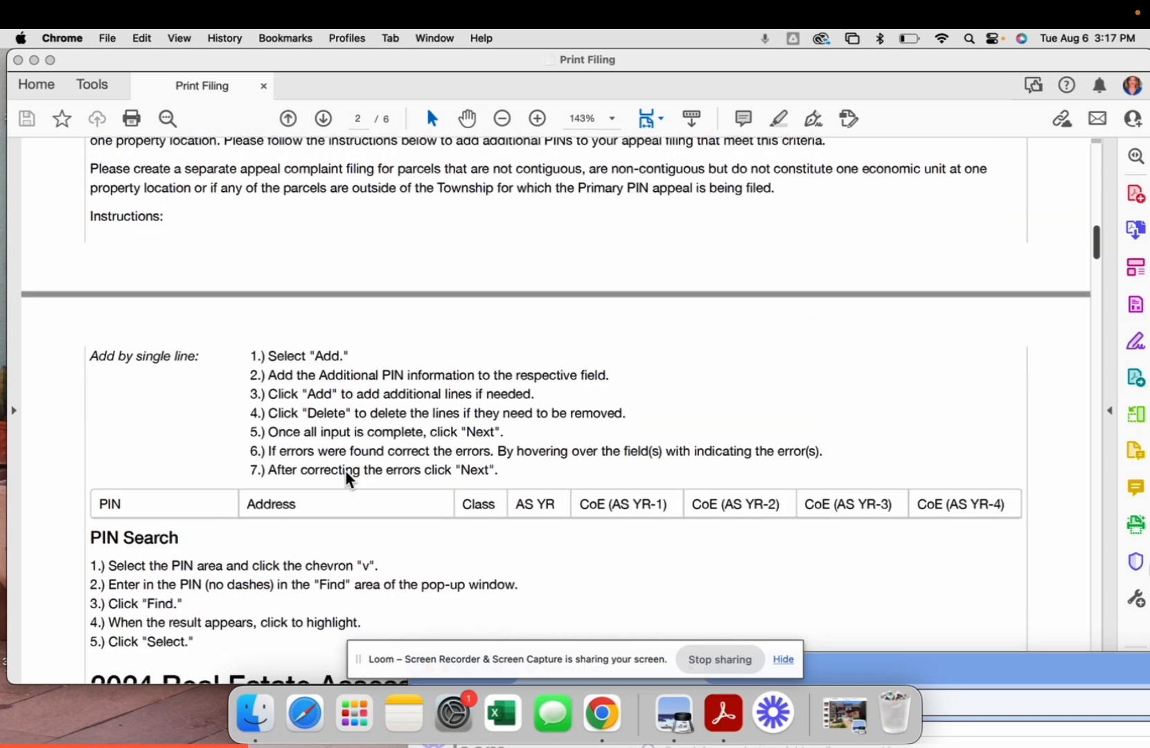
{"action": "scroll", "coordinate": [349, 478], "scroll_direction": "down", "scroll_amount": 8}
{"action": "scroll", "coordinate": [348, 478], "scroll_direction": "down", "scroll_amount": 7}
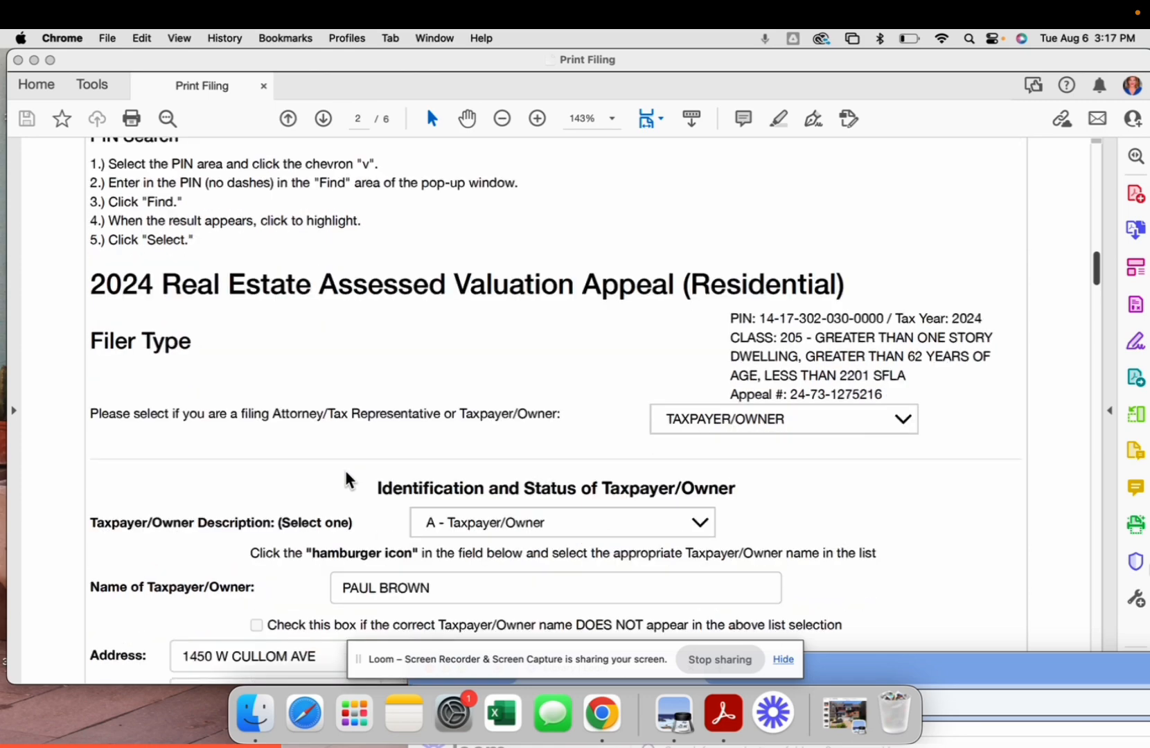
{"action": "scroll", "coordinate": [349, 478], "scroll_direction": "down", "scroll_amount": 11}
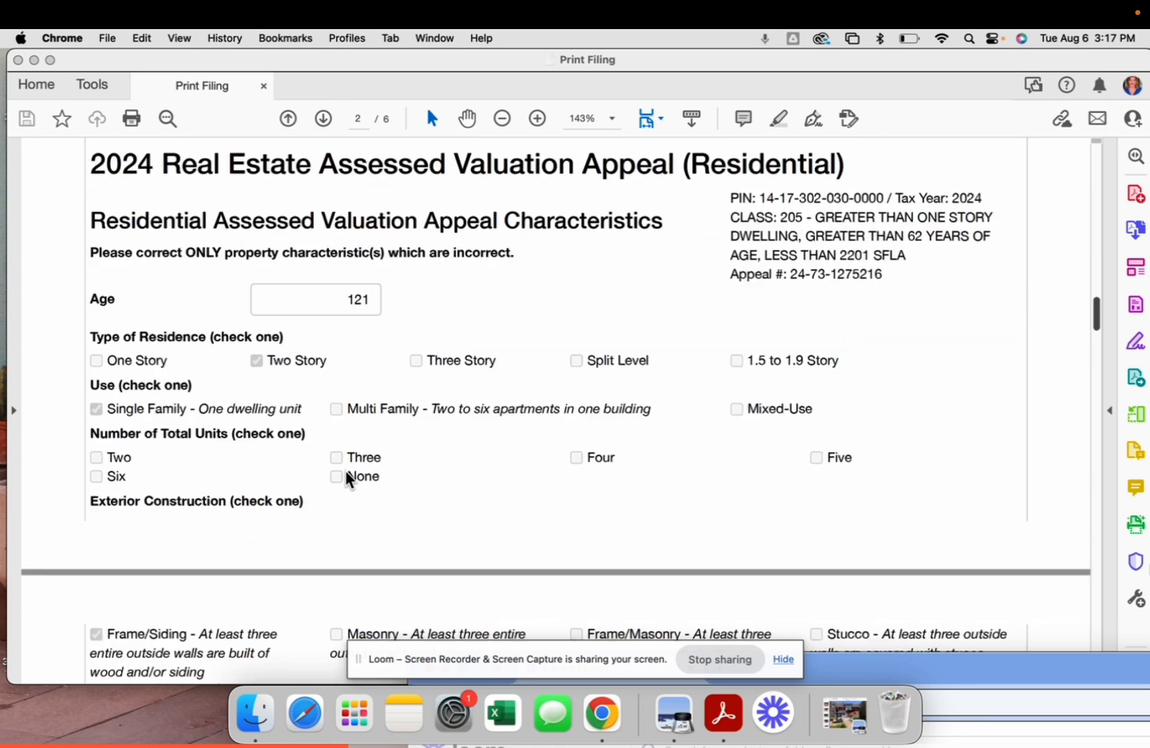
{"action": "scroll", "coordinate": [348, 478], "scroll_direction": "down", "scroll_amount": 13}
{"action": "scroll", "coordinate": [349, 477], "scroll_direction": "down", "scroll_amount": 20}
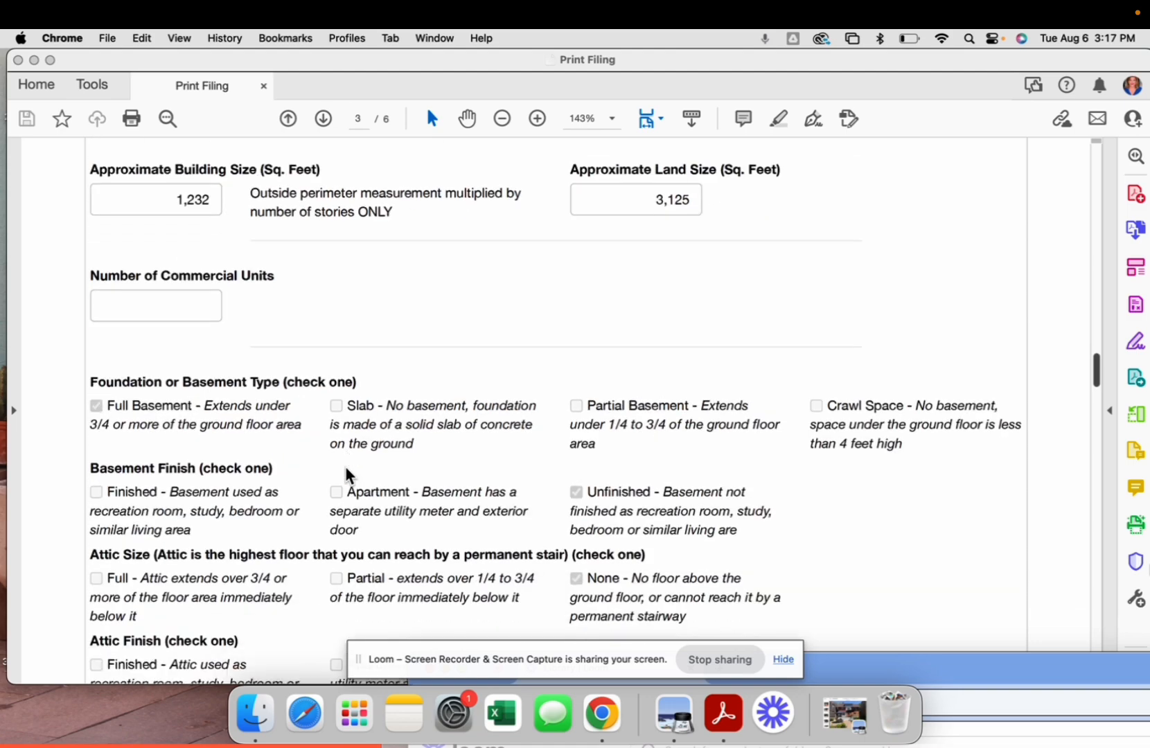
{"action": "scroll", "coordinate": [348, 477], "scroll_direction": "down", "scroll_amount": 18}
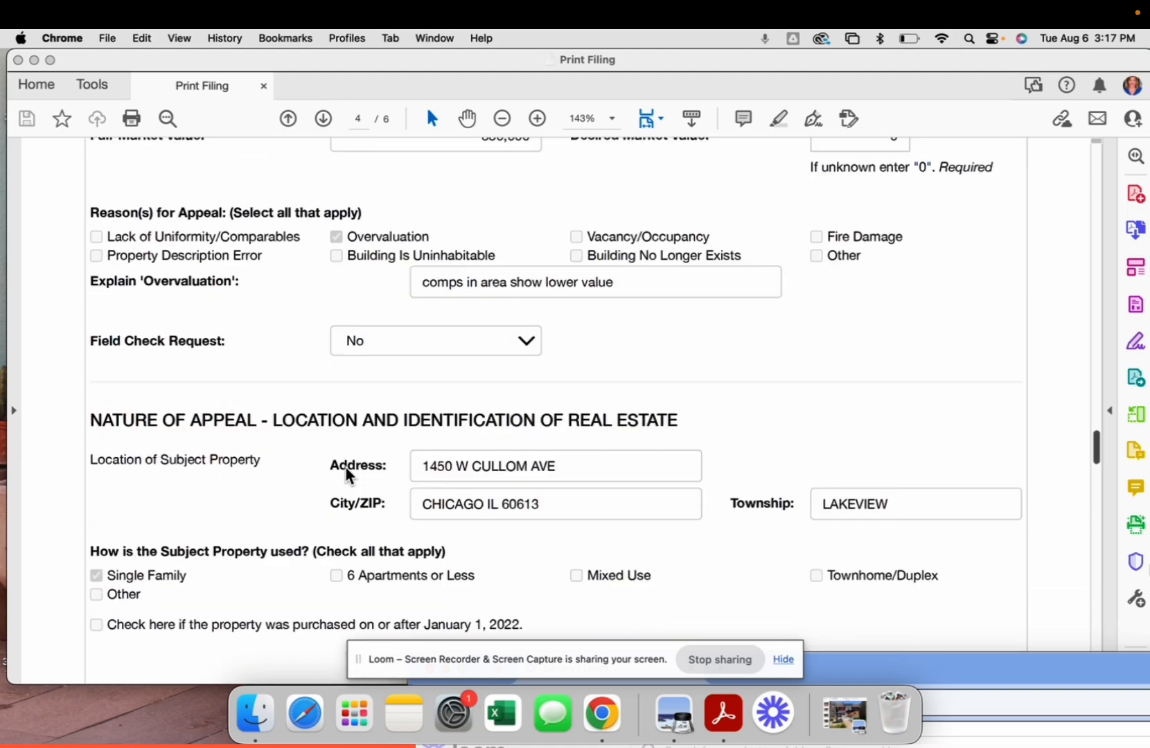
{"action": "scroll", "coordinate": [348, 477], "scroll_direction": "down", "scroll_amount": 15}
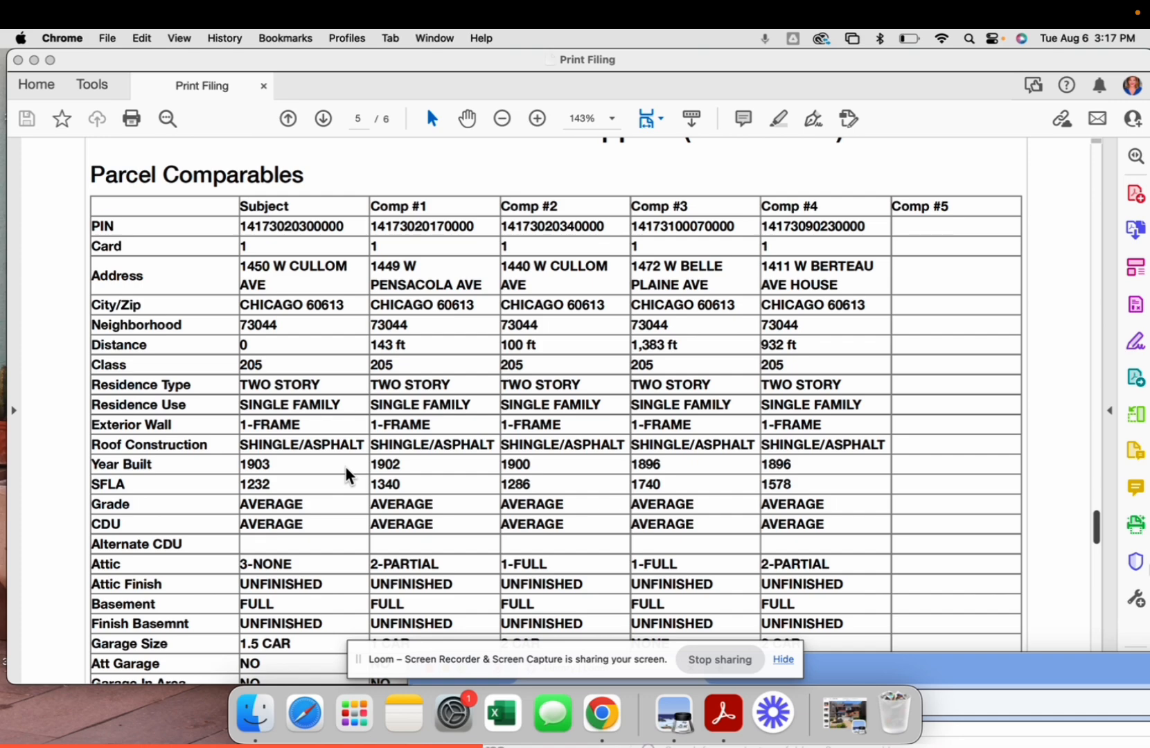
{"action": "scroll", "coordinate": [348, 477], "scroll_direction": "down", "scroll_amount": 3}
{"action": "scroll", "coordinate": [349, 476], "scroll_direction": "down", "scroll_amount": 15}
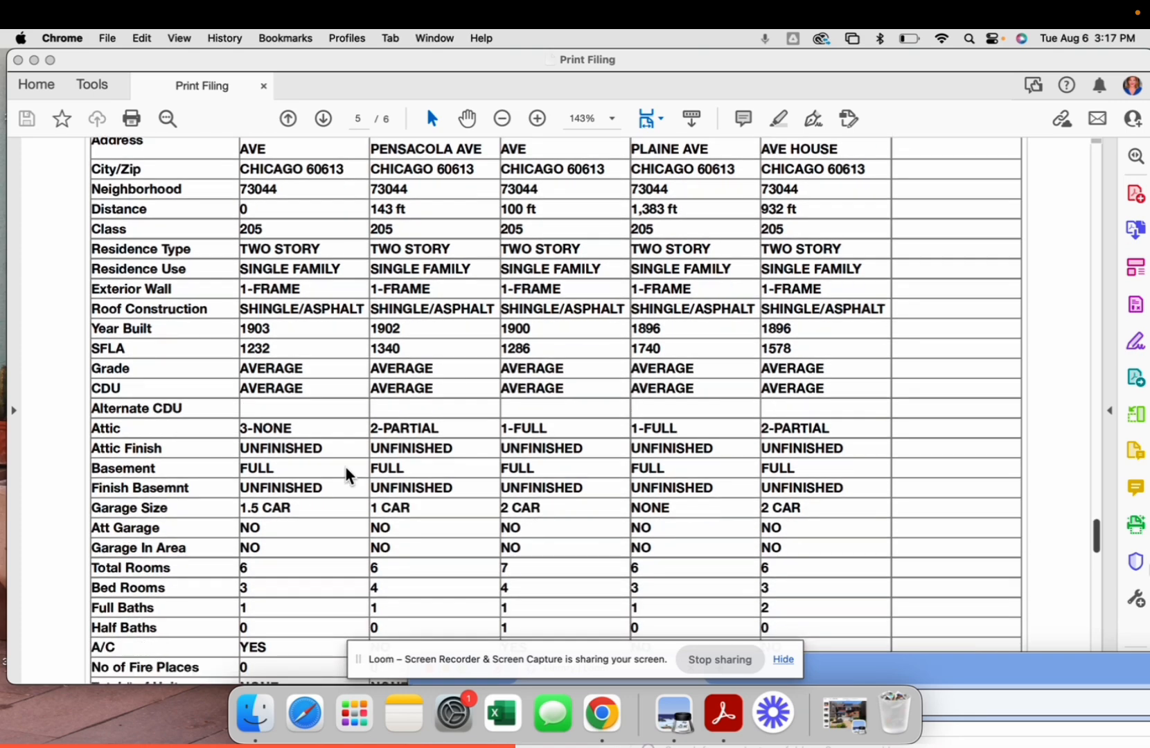
{"action": "scroll", "coordinate": [348, 471], "scroll_direction": "down", "scroll_amount": 10}
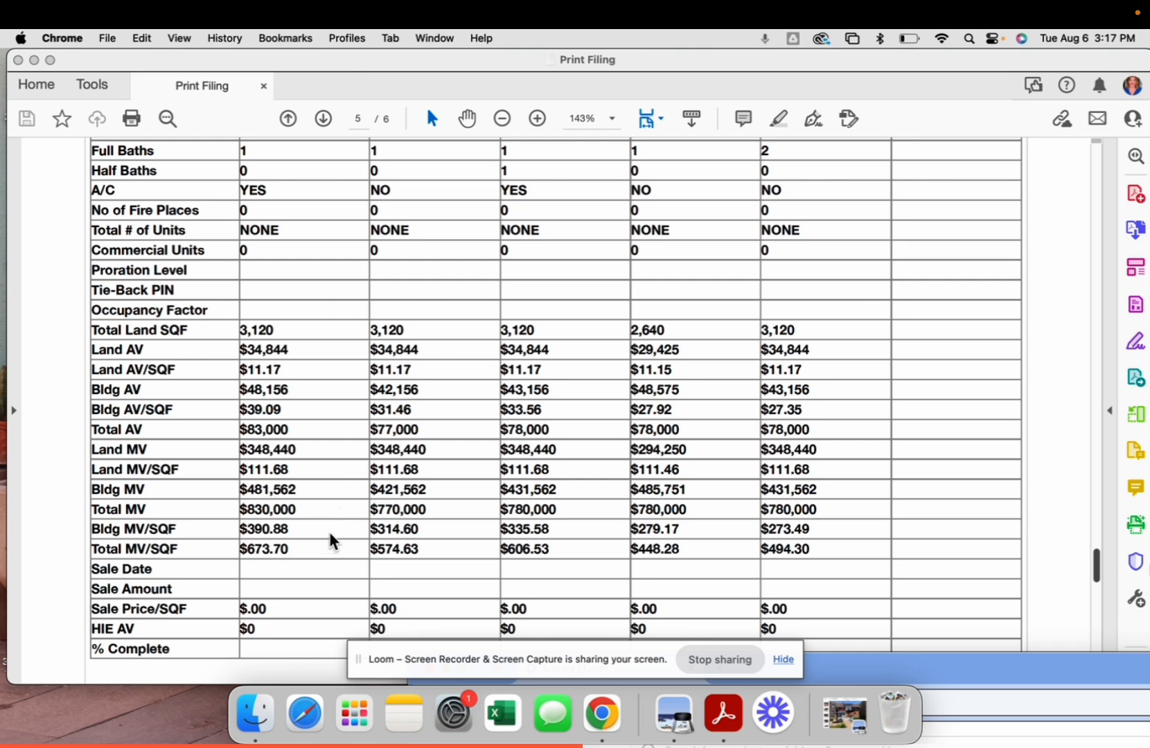
{"action": "scroll", "coordinate": [294, 597], "scroll_direction": "down", "scroll_amount": 3}
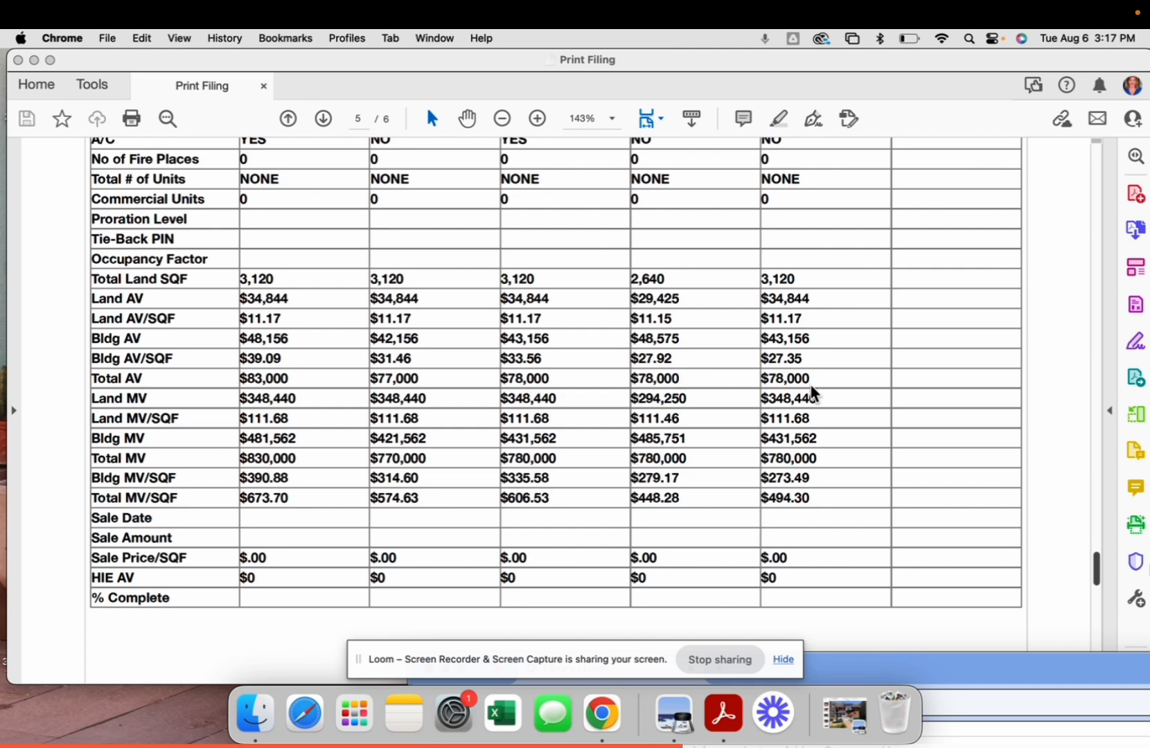
{"action": "scroll", "coordinate": [724, 543], "scroll_direction": "down", "scroll_amount": 6}
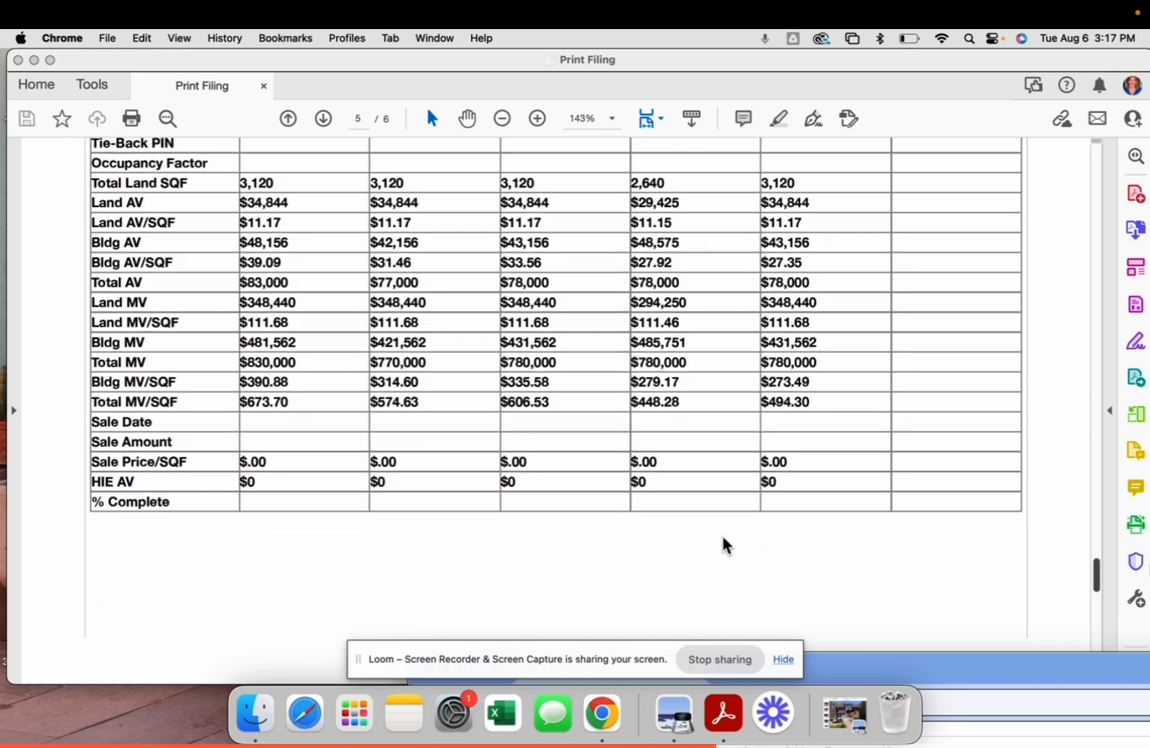
{"action": "scroll", "coordinate": [724, 544], "scroll_direction": "down", "scroll_amount": 20}
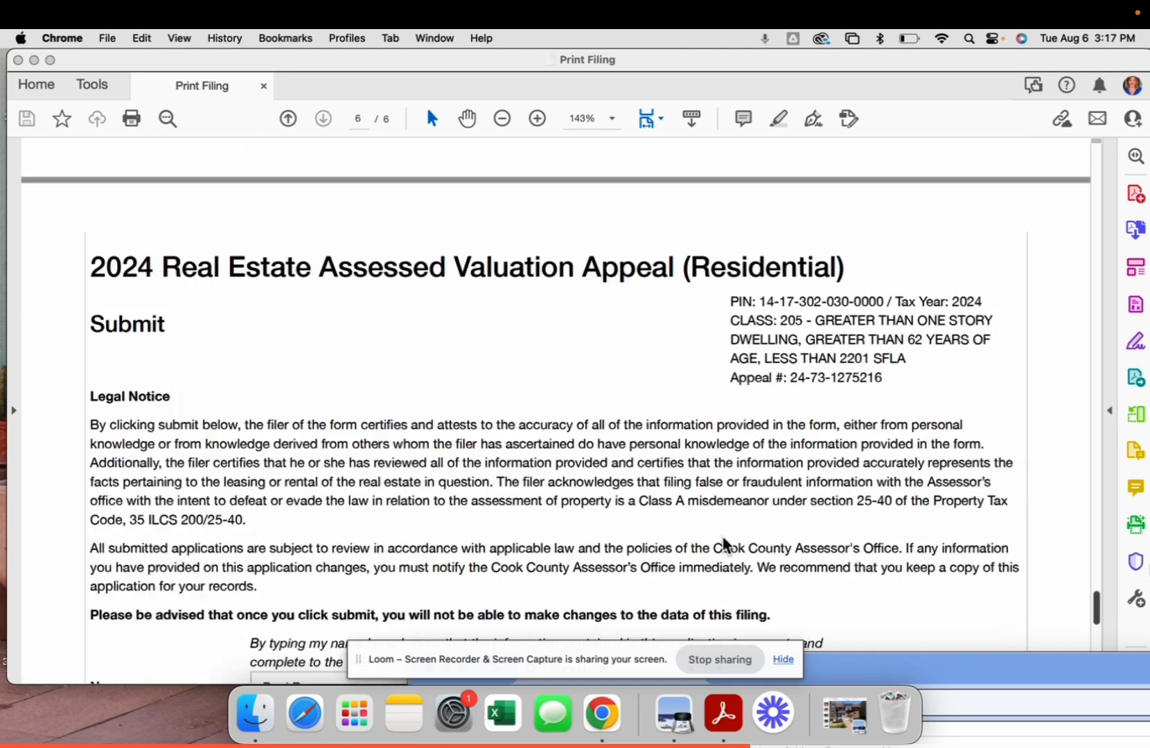
{"action": "scroll", "coordinate": [724, 544], "scroll_direction": "down", "scroll_amount": 20}
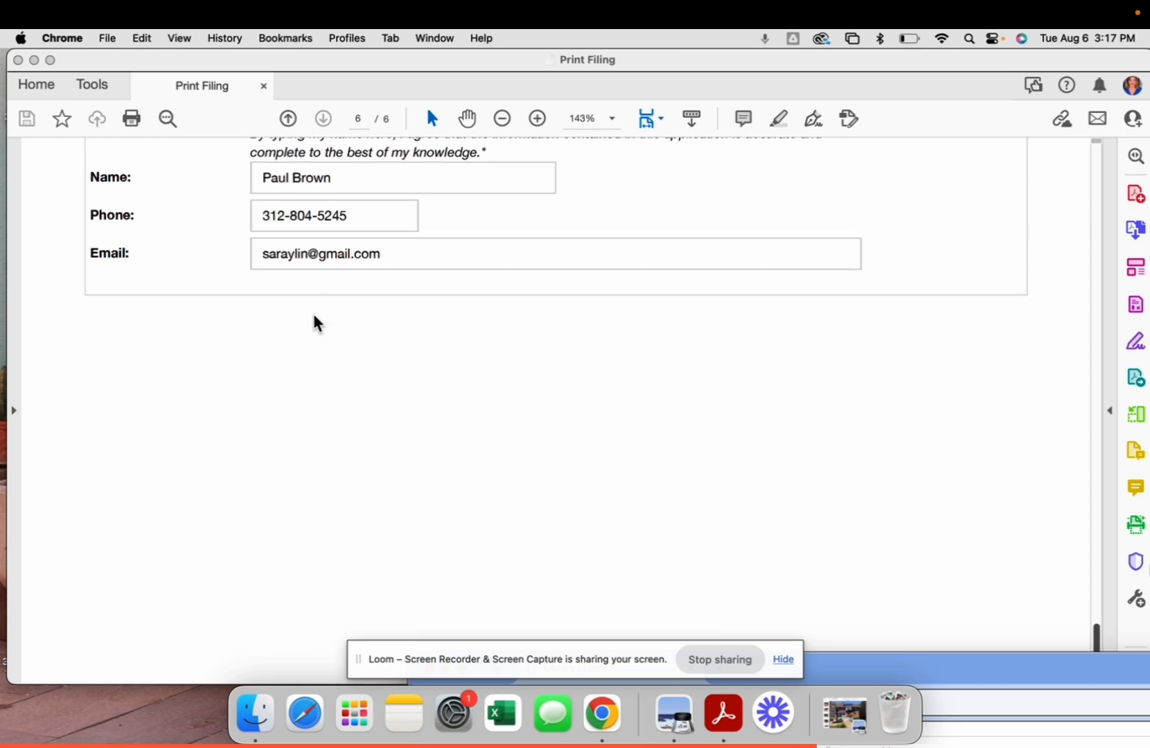
{"action": "scroll", "coordinate": [313, 321], "scroll_direction": "up", "scroll_amount": 10}
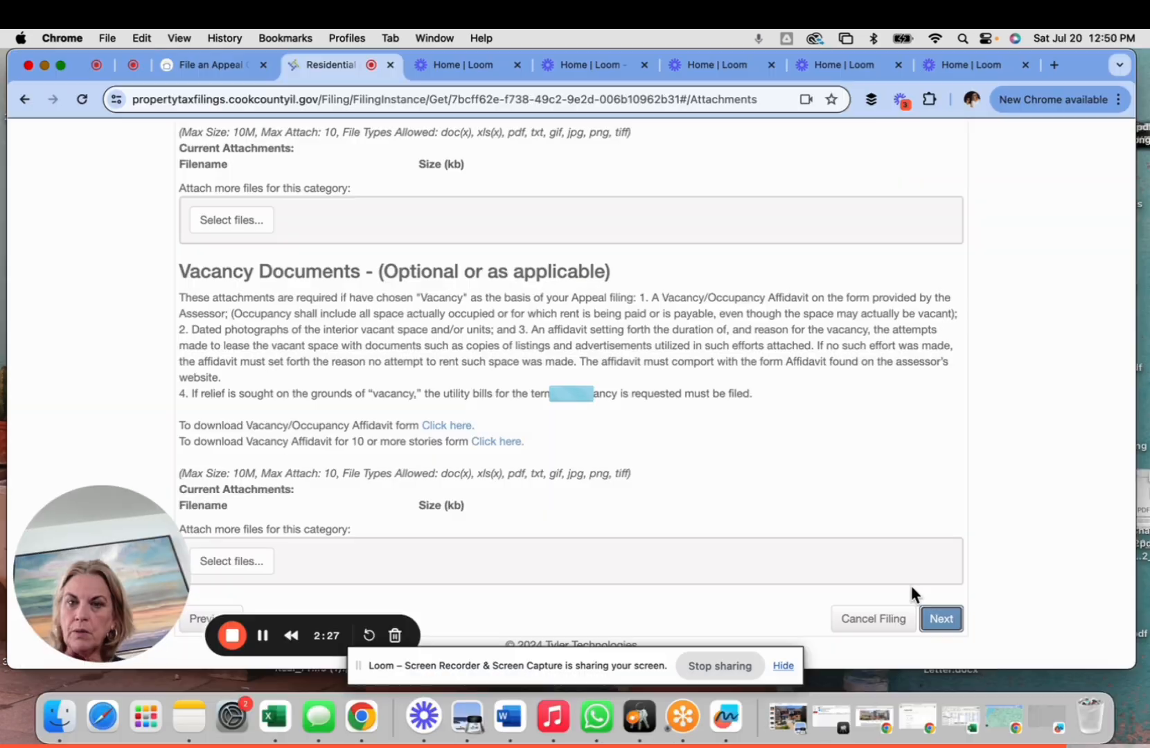
{"action": "left_click", "coordinate": [942, 616]}
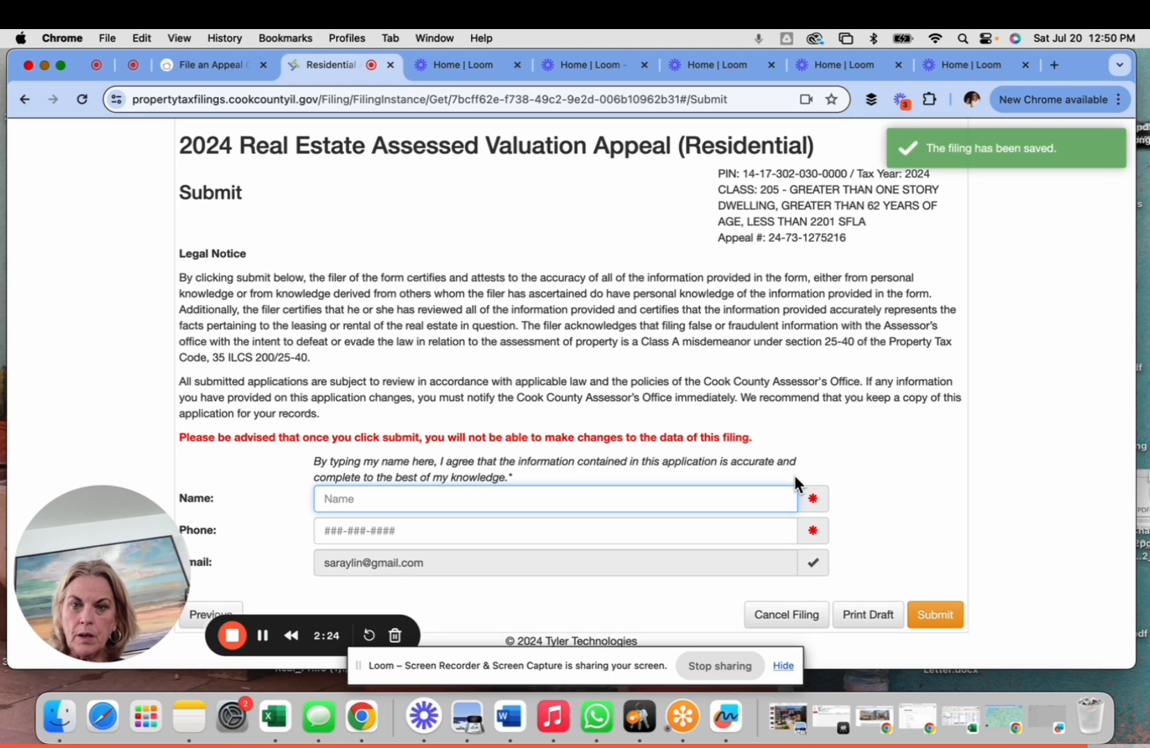
- Go back to the portal's saved Submit page and place the cursor in the signer's Name field
{"action": "left_click", "coordinate": [811, 504]}
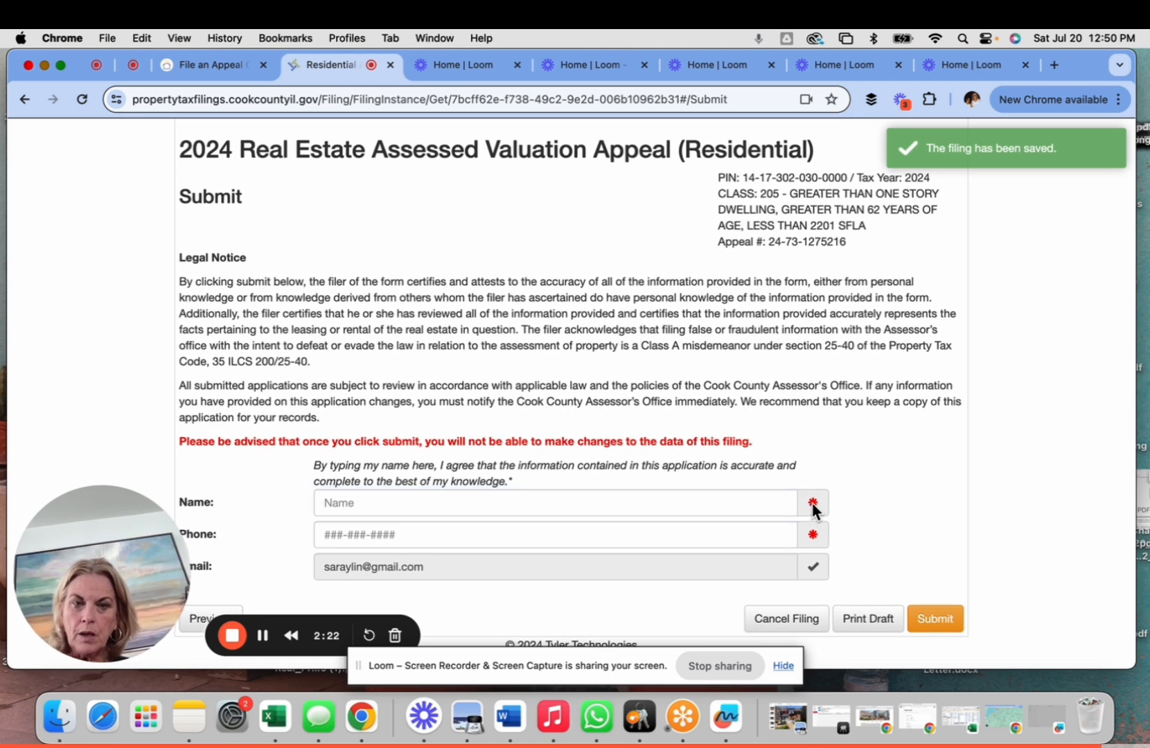
{"action": "left_click", "coordinate": [743, 510]}
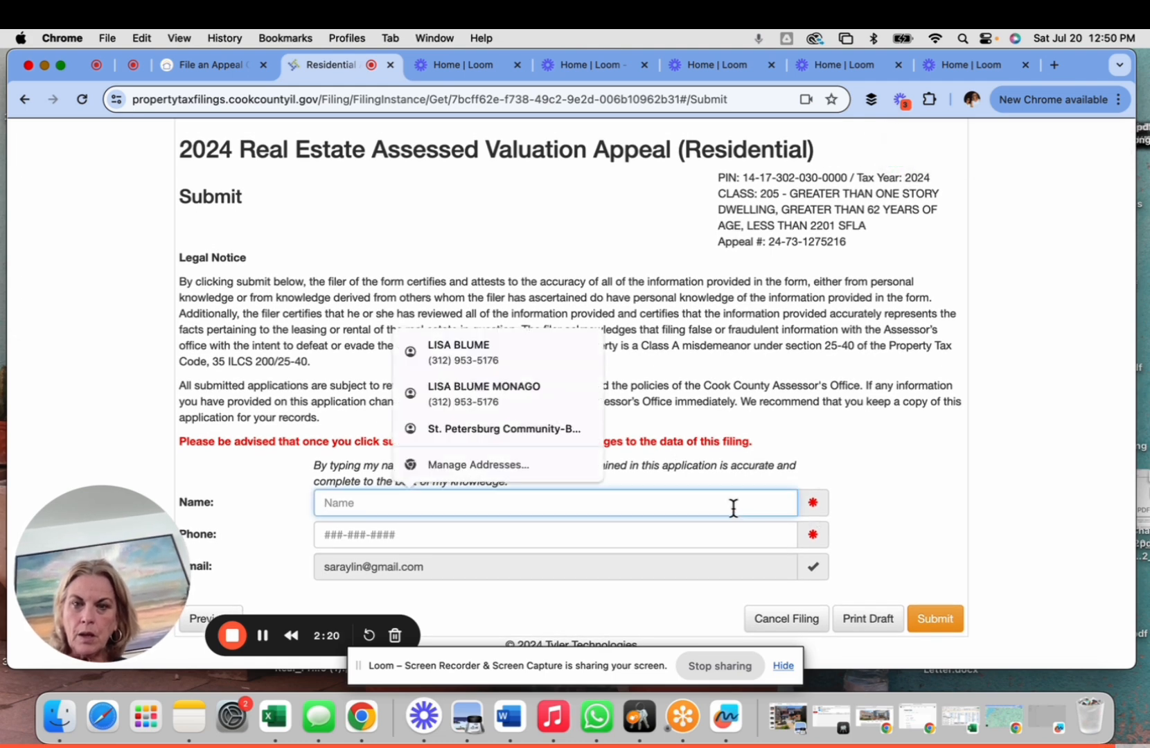